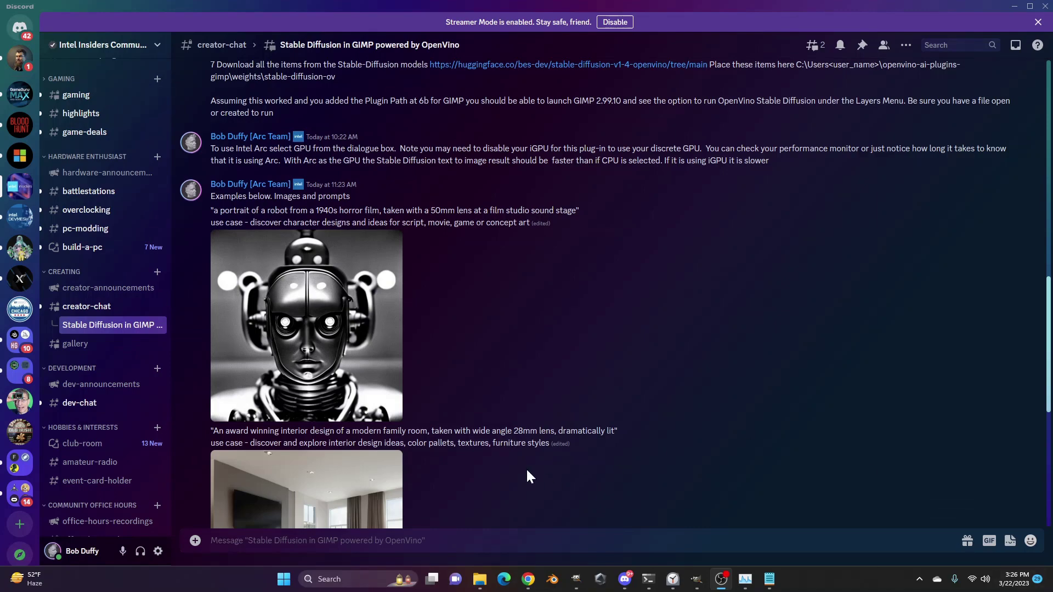
Scroll through the thread's instructions and examples, then back up to the GitHub-link post.
scroll(457, 376, "up", 10)
scroll(459, 378, "up", 3)
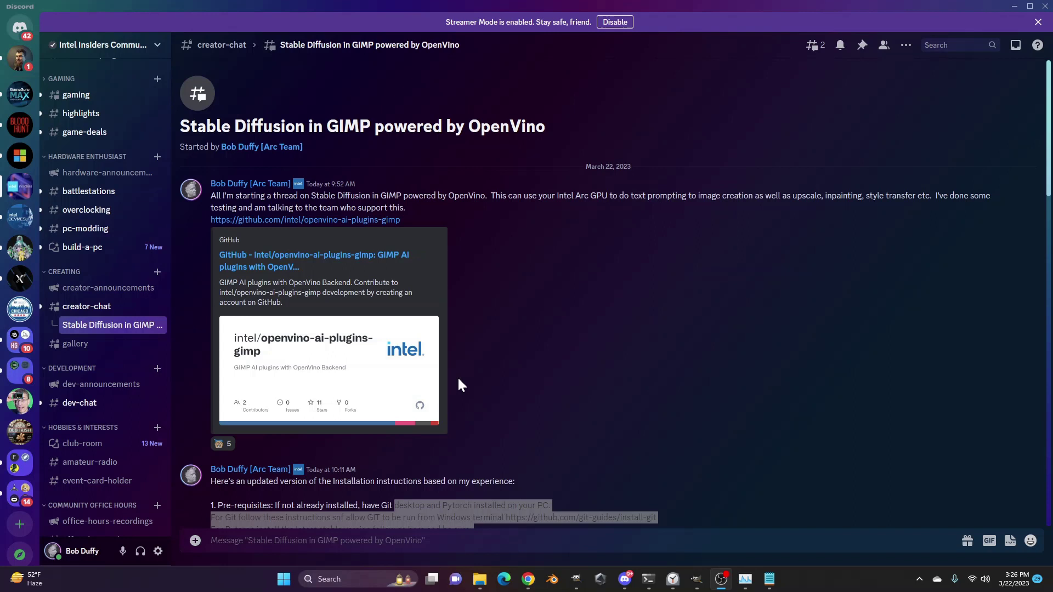
scroll(466, 375, "down", 6)
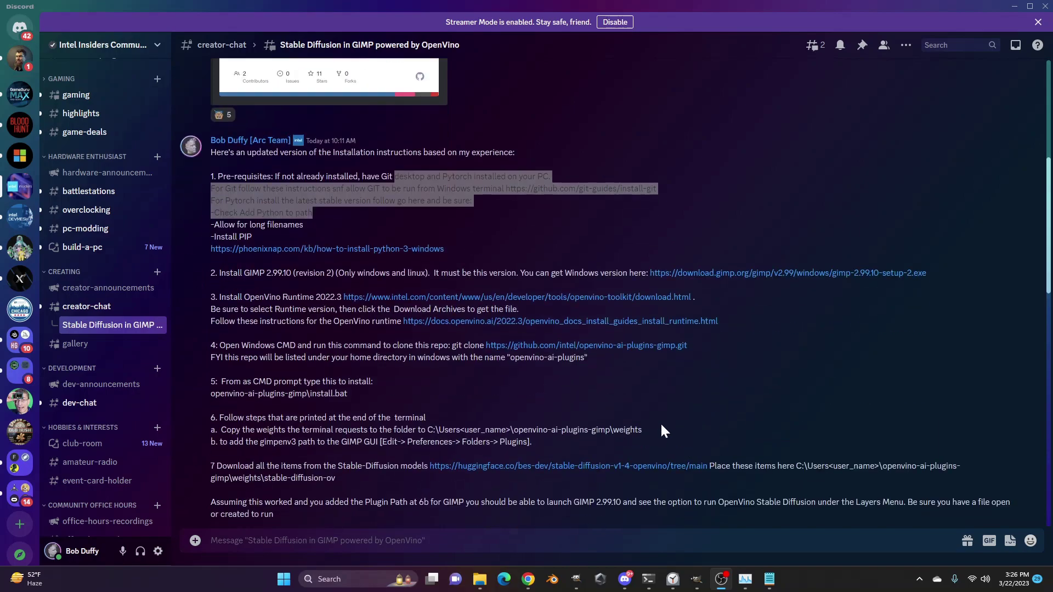
scroll(661, 426, "down", 15)
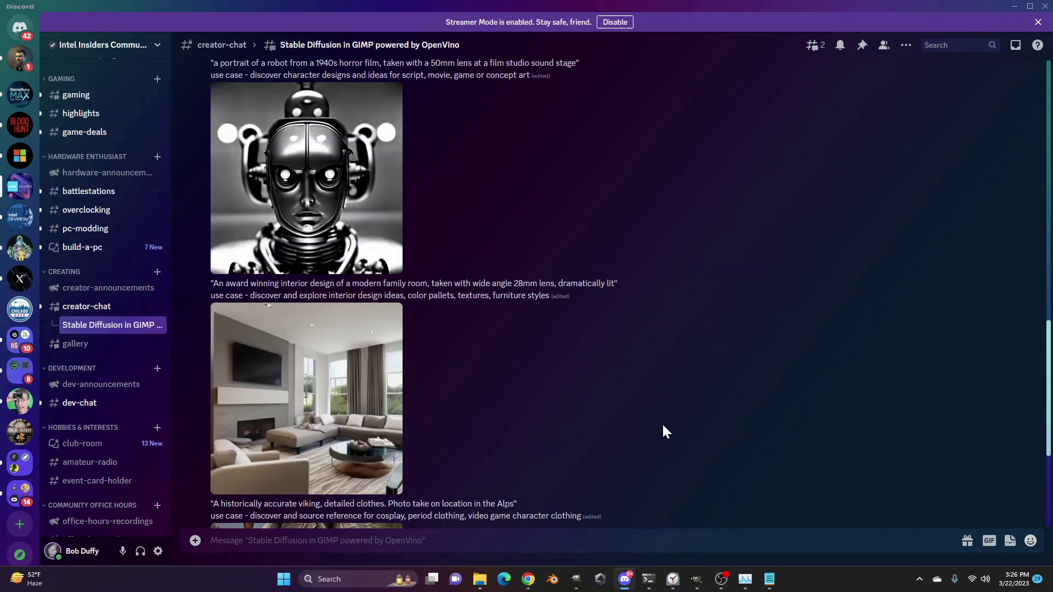
scroll(662, 423, "down", 4)
scroll(662, 422, "up", 12)
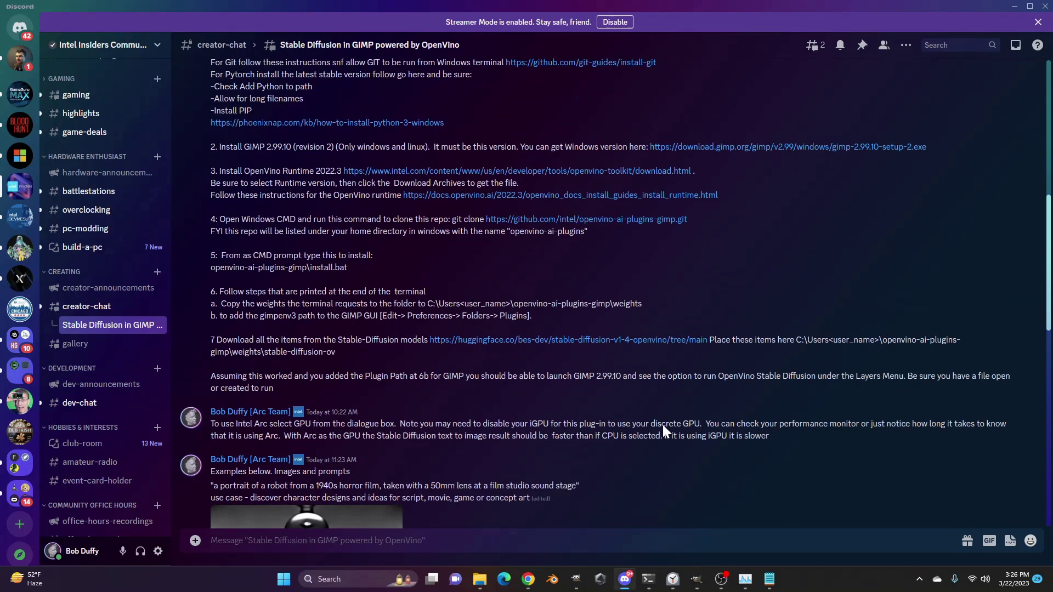
scroll(663, 425, "up", 8)
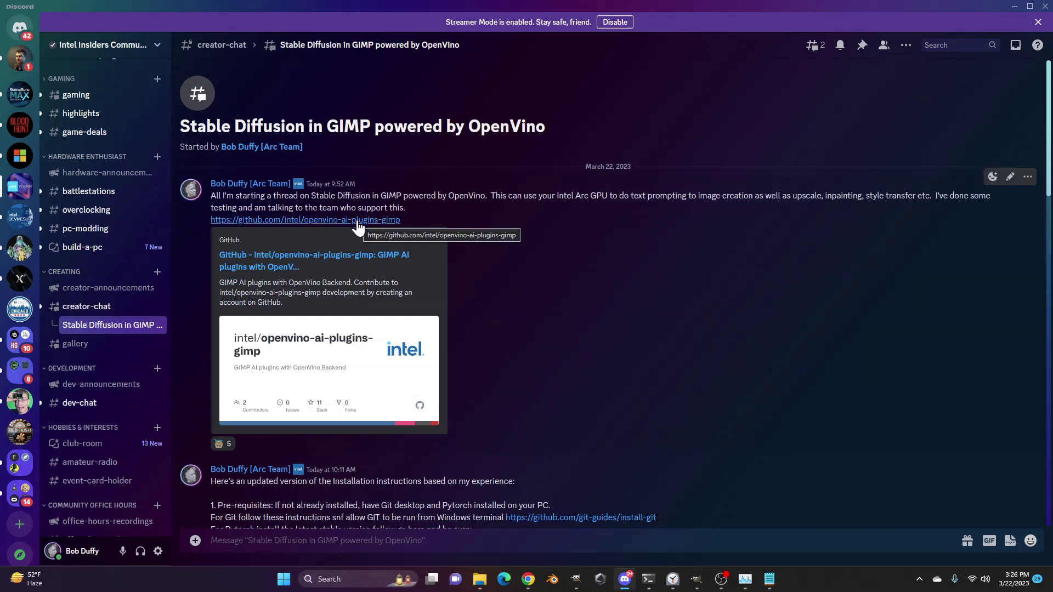
Open the openvino-ai-plugins-gimp GitHub repository in Chrome and scroll through its README.
left_click(357, 222)
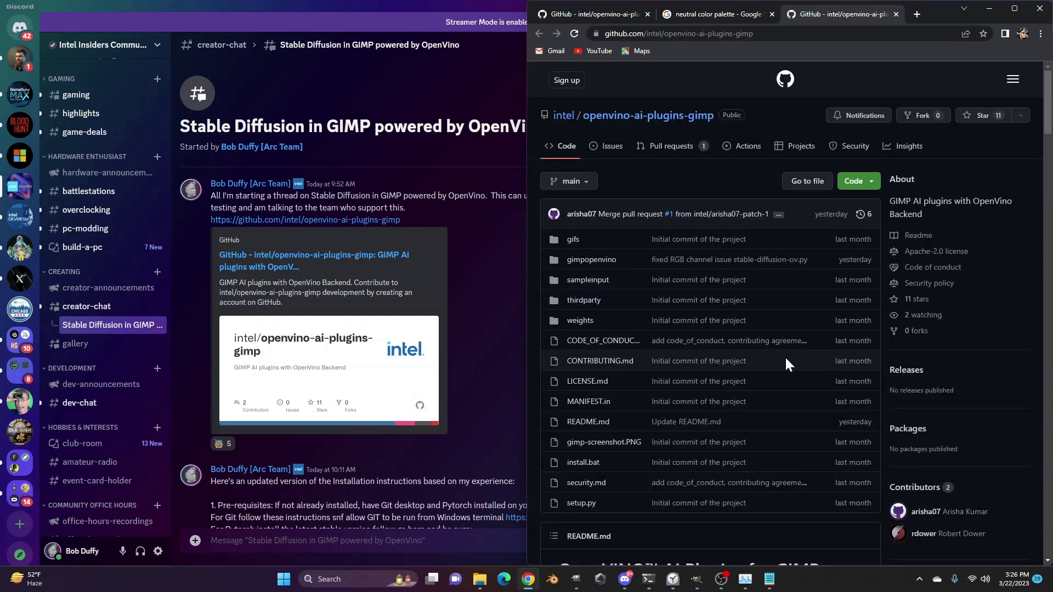
scroll(784, 357, "down", 15)
scroll(784, 356, "down", 3)
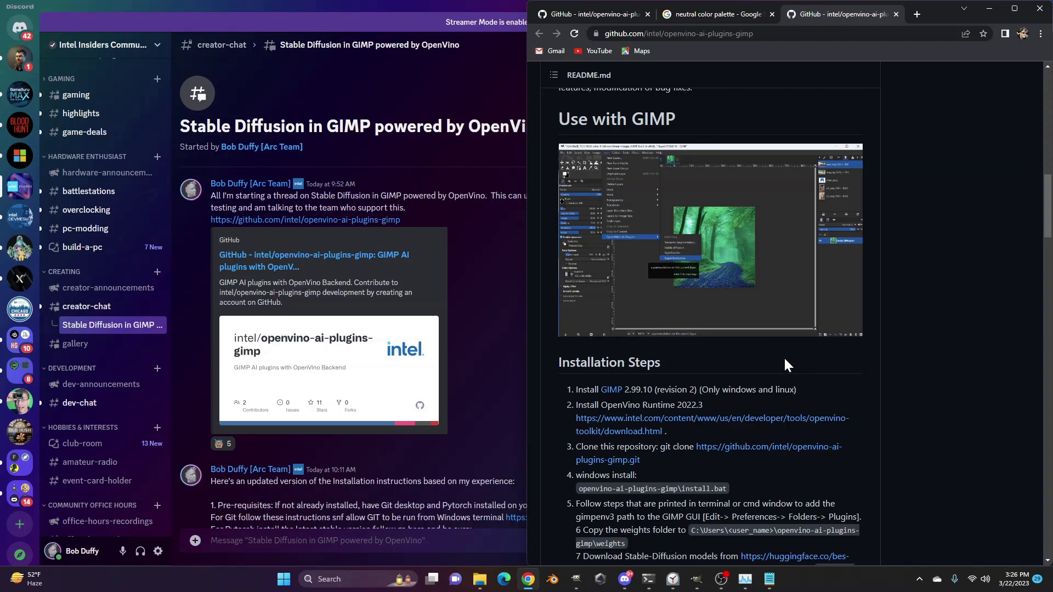
scroll(506, 374, "down", 7)
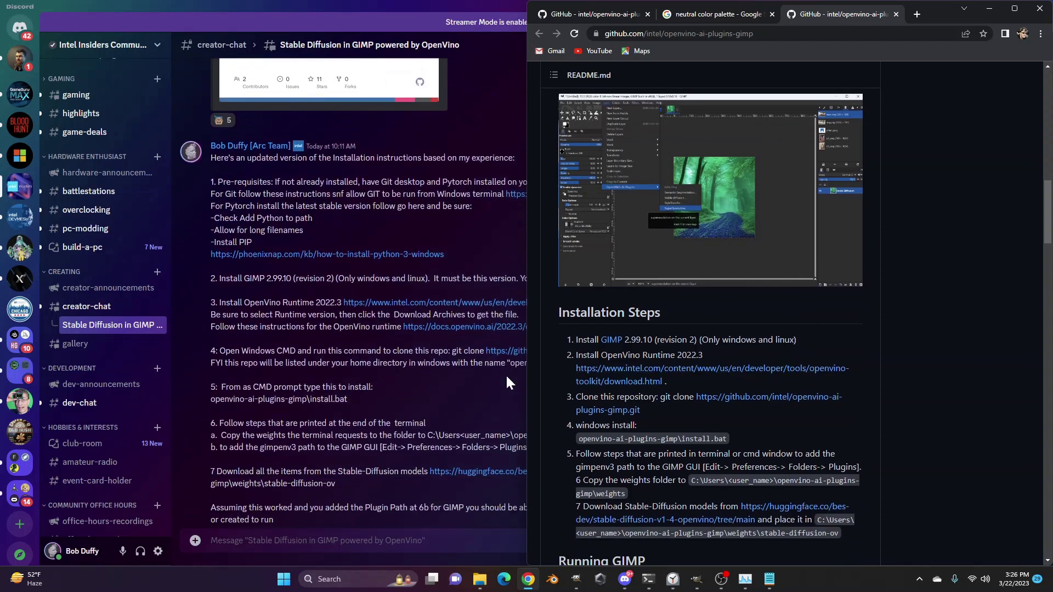
scroll(772, 372, "down", 2)
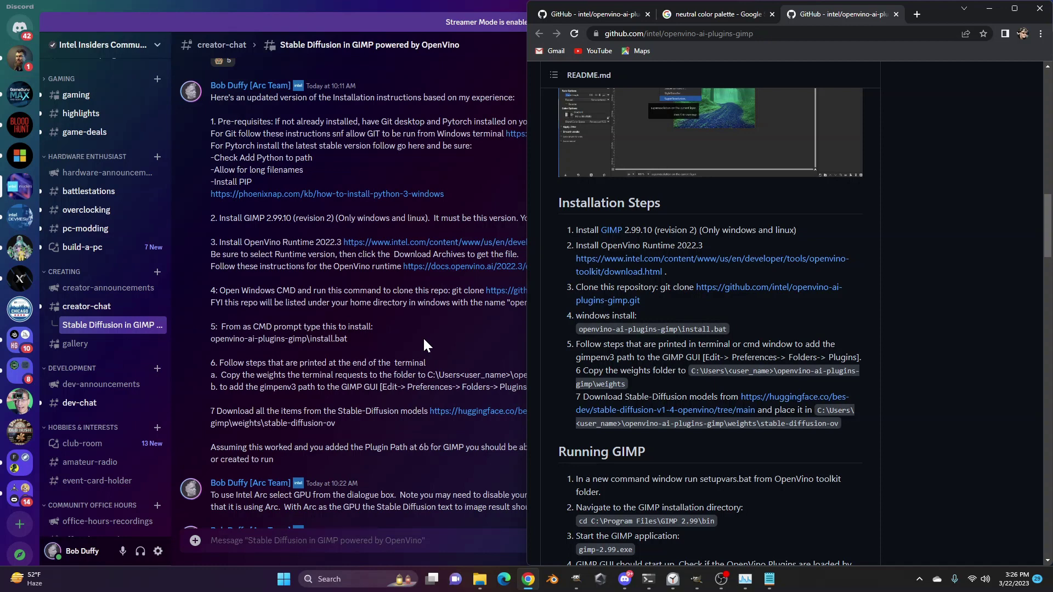
scroll(444, 274, "up", 1)
Check the Discord thread, then continue the README down to the Running GIMP steps.
left_click(464, 233)
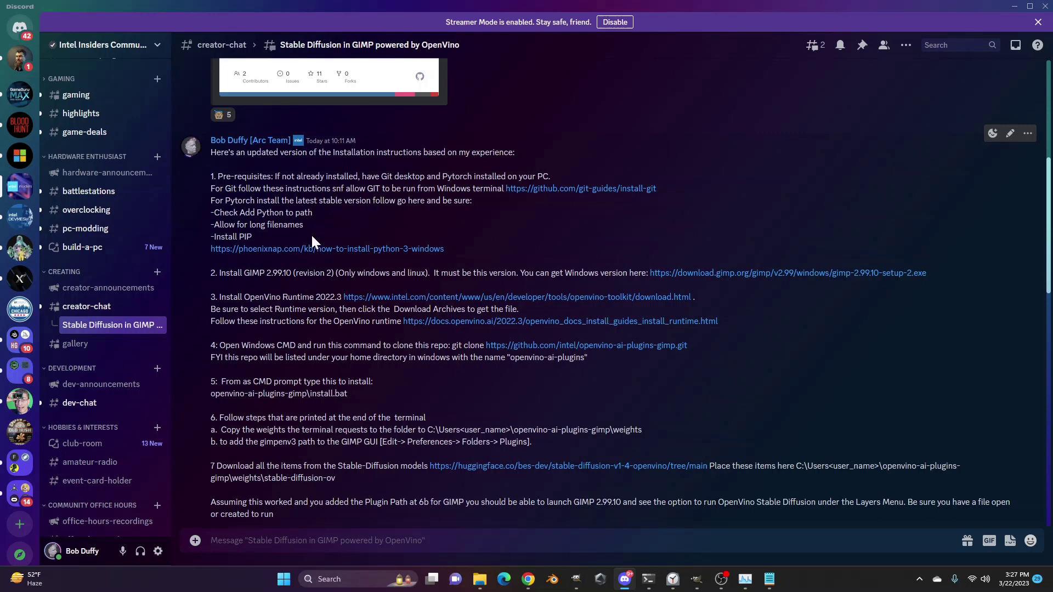
scroll(311, 234, "down", 1)
key("alt+Tab")
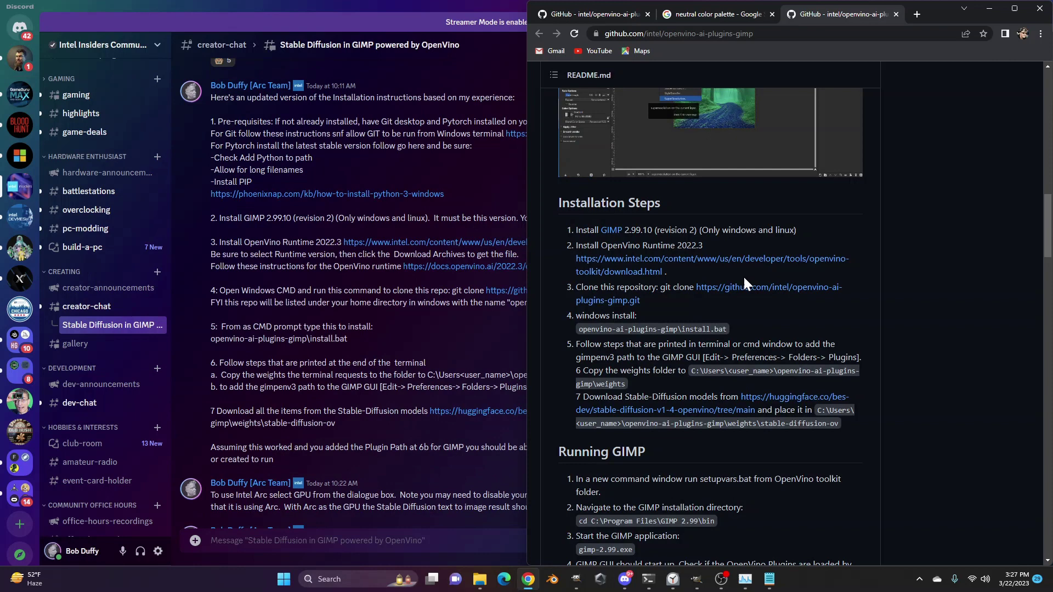
scroll(774, 264, "down", 5)
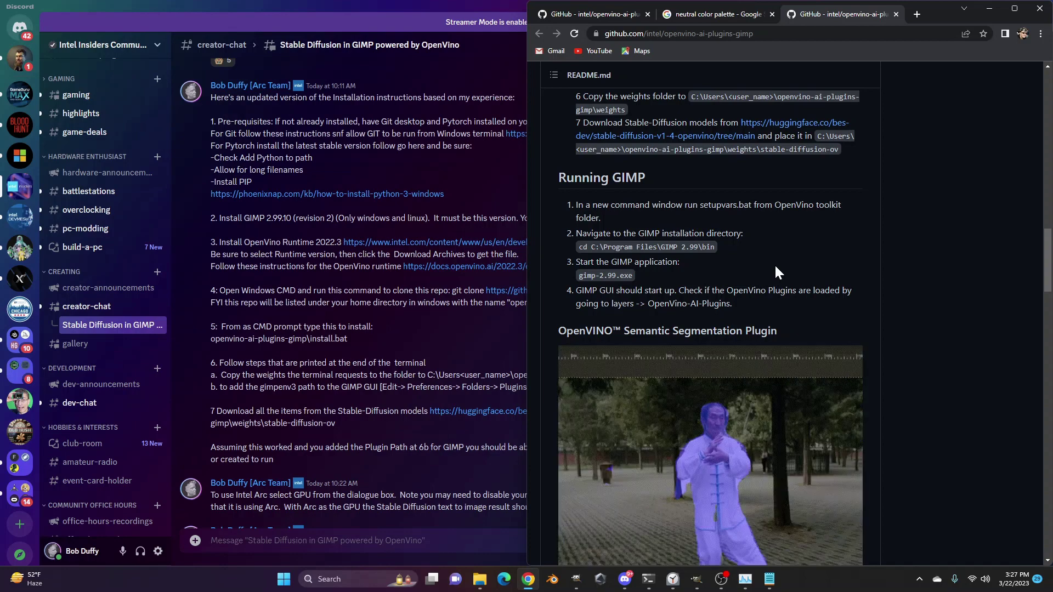
Scroll past Semantic Segmentation, Super Resolution, Style Transfer and Inpainting to the Stable Diffusion section.
scroll(776, 267, "down", 3)
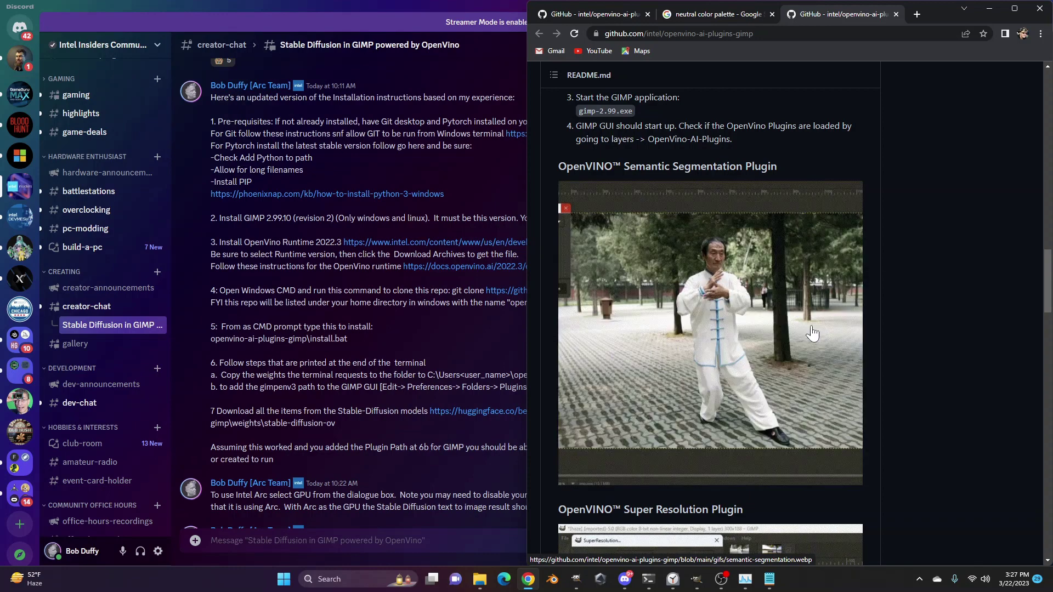
scroll(813, 340, "down", 4)
scroll(811, 349, "down", 3)
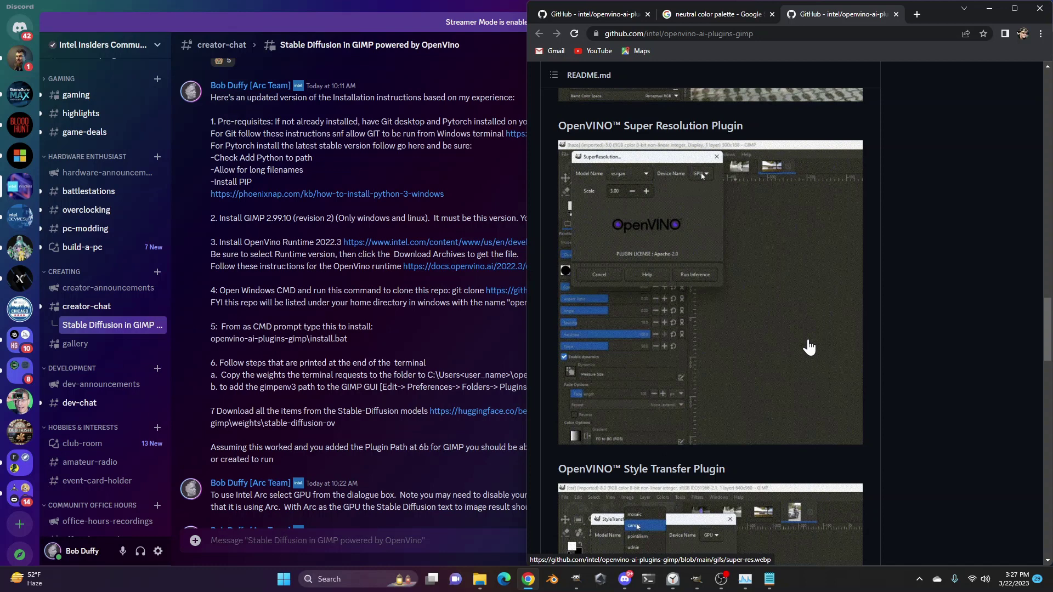
scroll(812, 347, "down", 6)
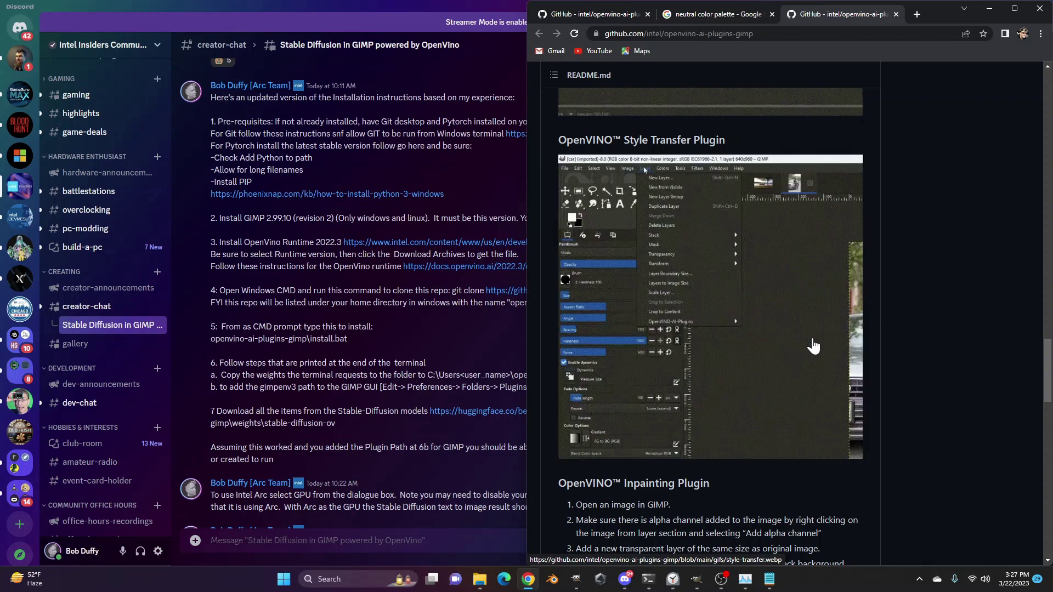
scroll(877, 417, "down", 7)
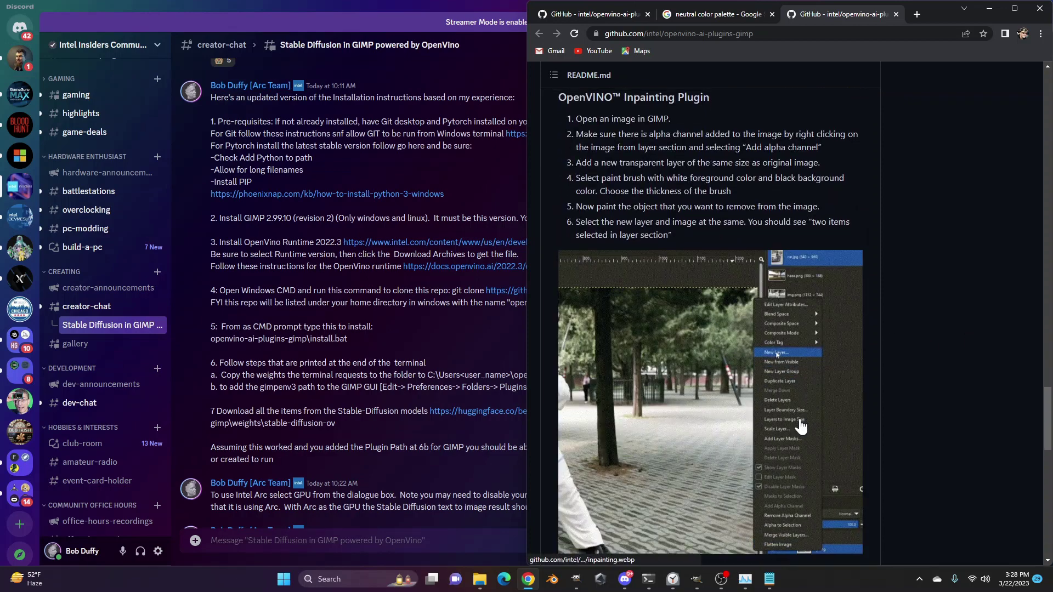
scroll(800, 425, "down", 1)
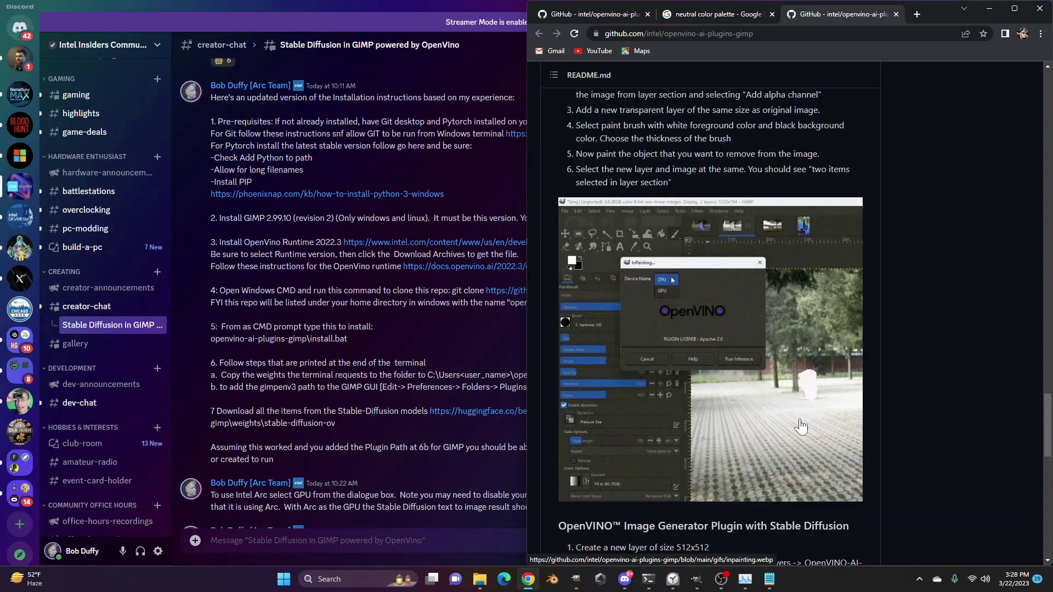
scroll(803, 431, "down", 1)
scroll(804, 430, "down", 1)
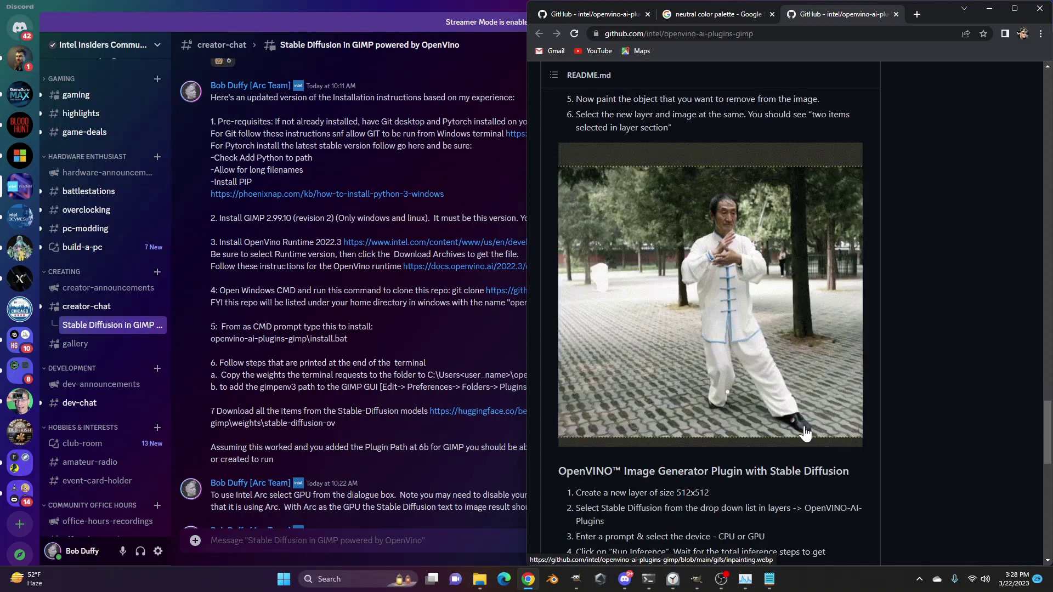
scroll(804, 431, "down", 4)
scroll(804, 431, "down", 2)
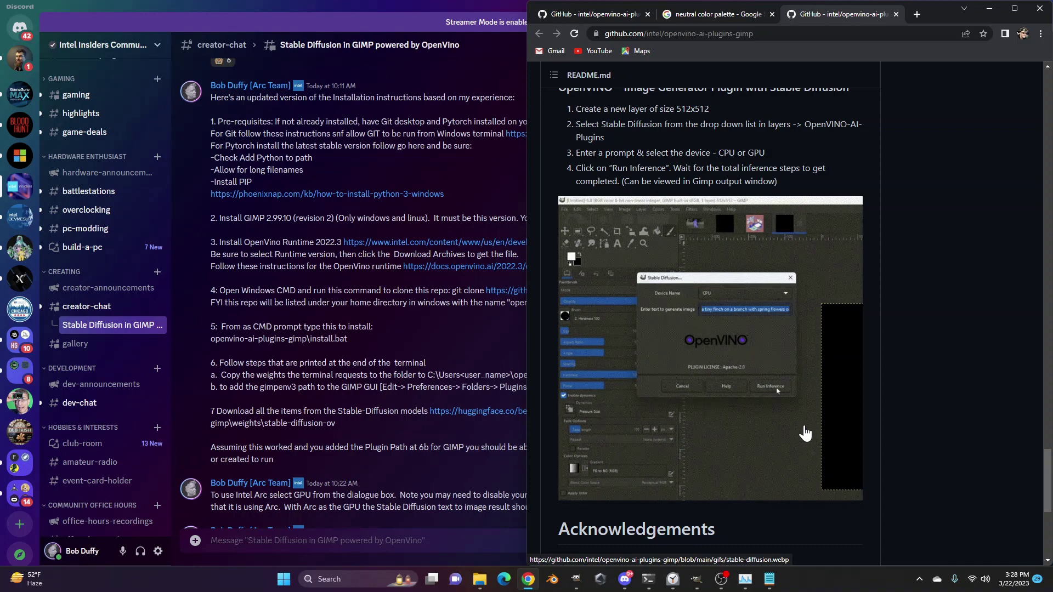
Bring Discord forward and view the robot example image at full size.
left_click(423, 488)
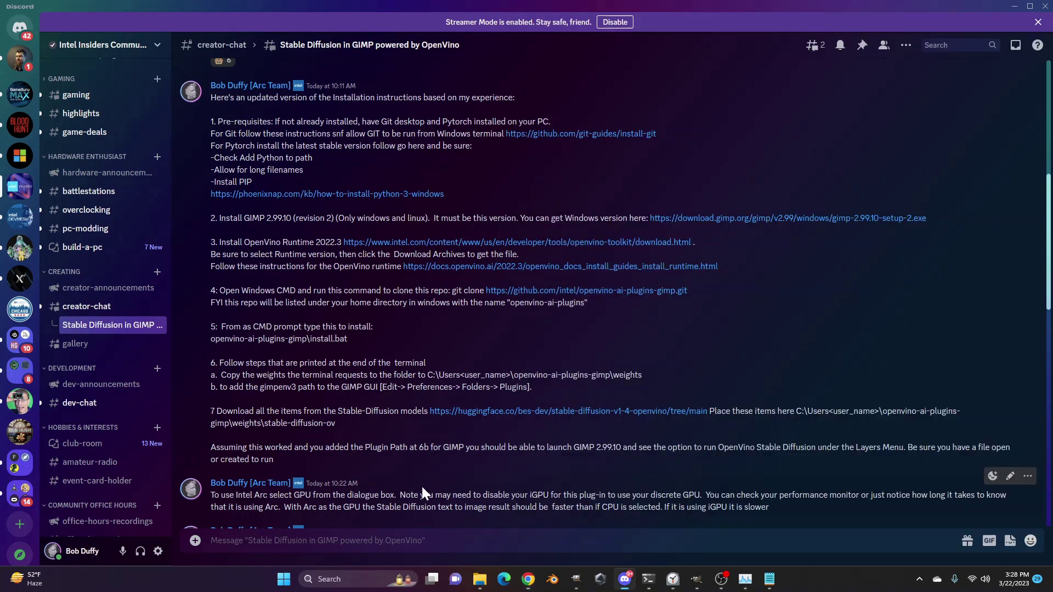
scroll(424, 482, "down", 6)
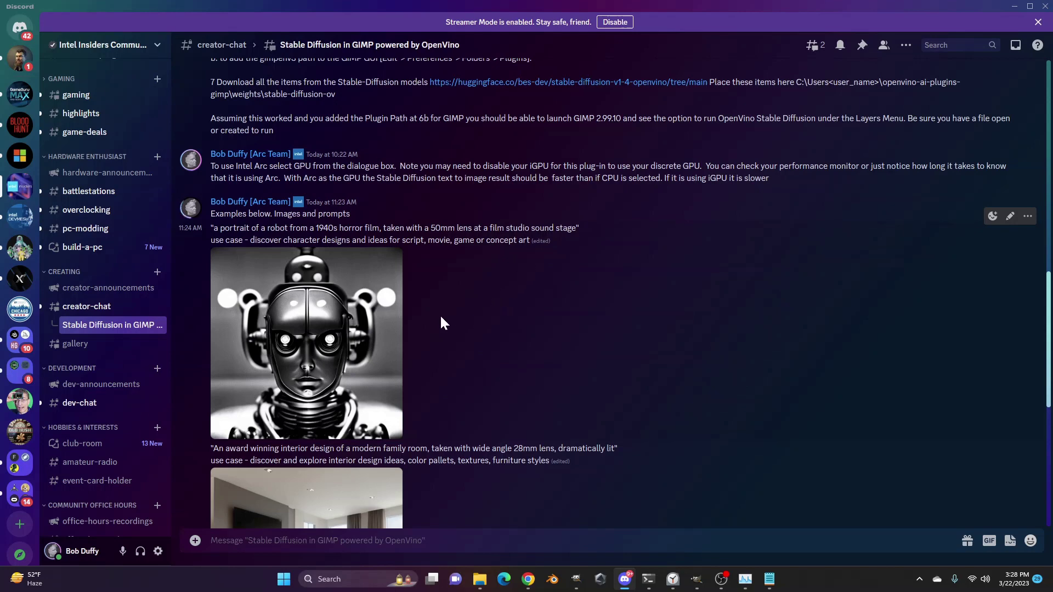
scroll(439, 314, "down", 3)
left_click(328, 207)
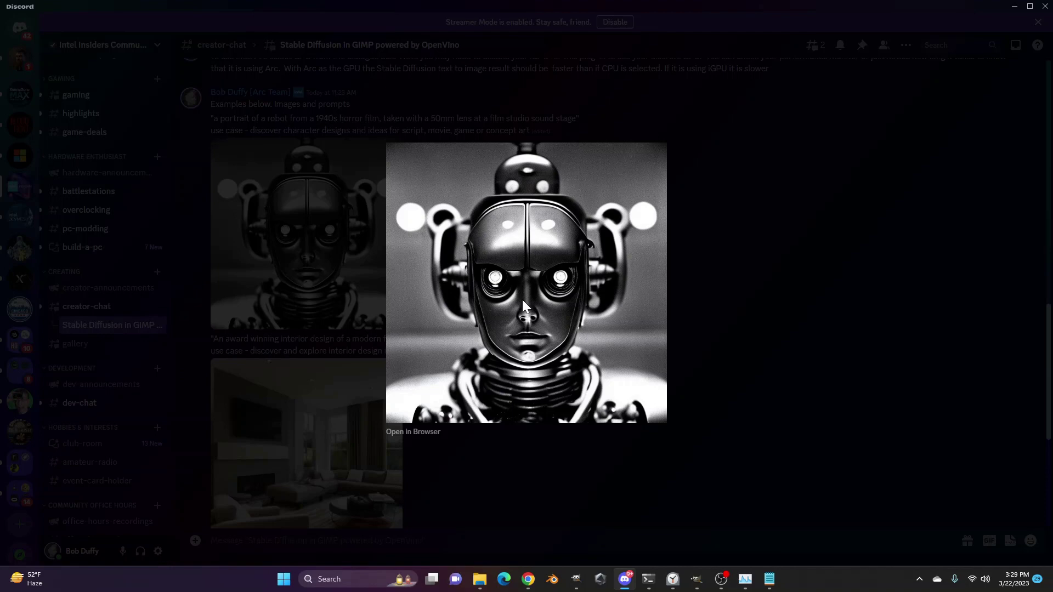
left_click(708, 307)
View the interior-design living-room and viking example images at full size.
scroll(565, 329, "down", 2)
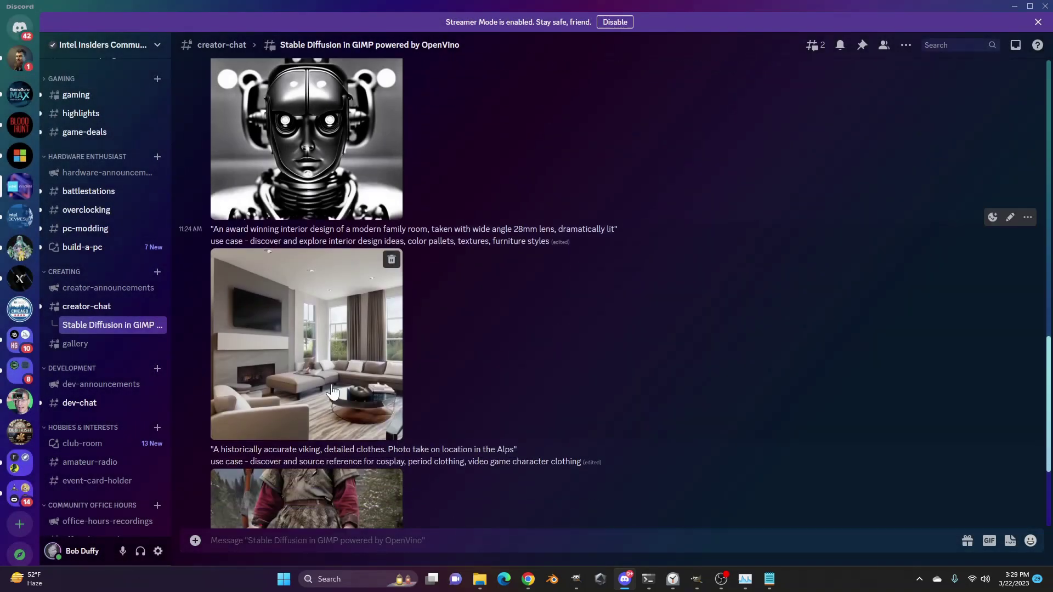
left_click(334, 387)
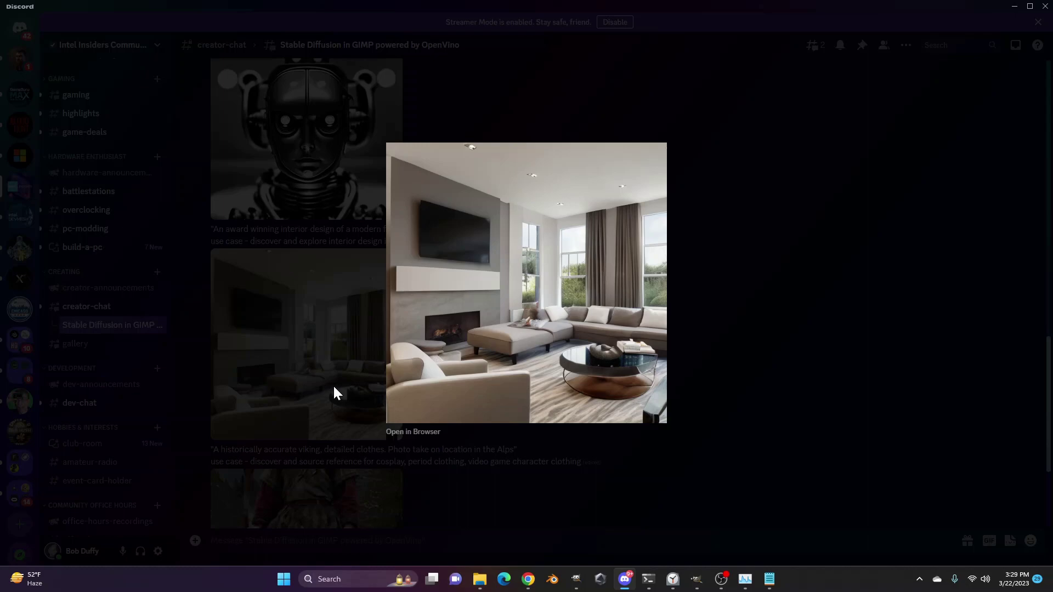
left_click(684, 329)
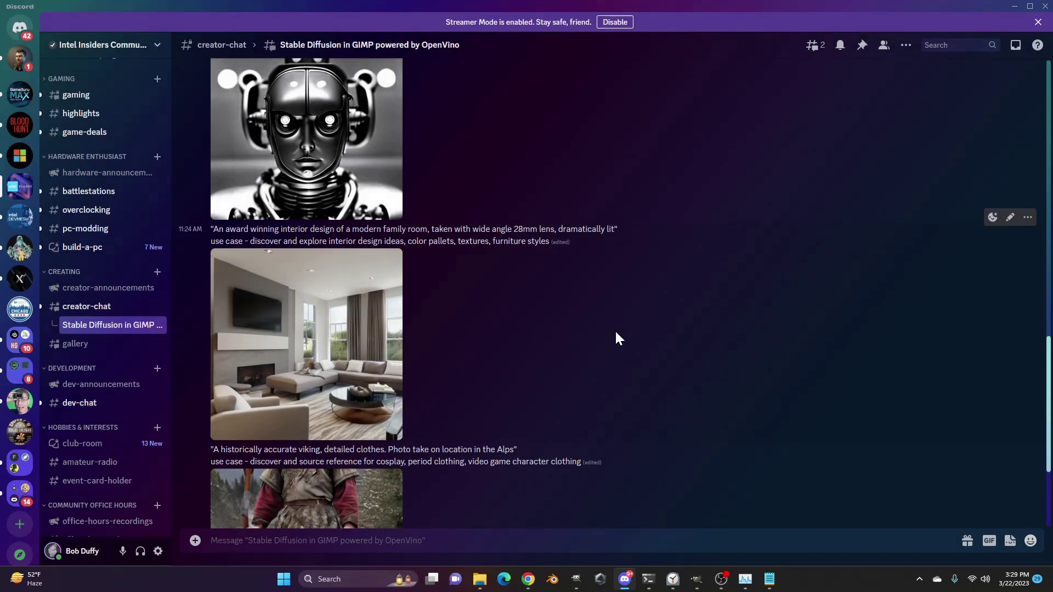
scroll(505, 369, "down", 4)
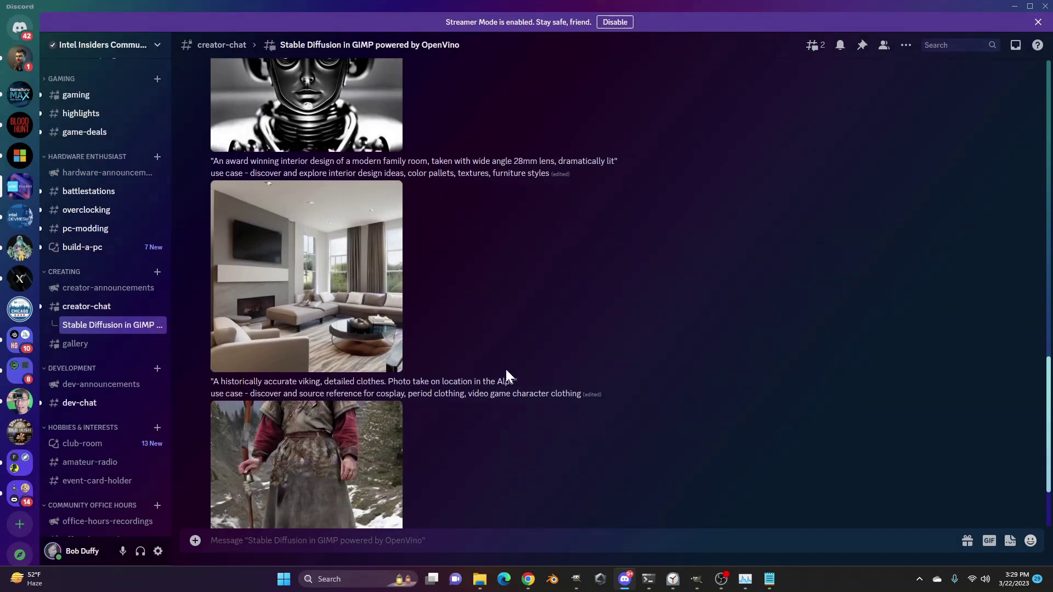
left_click(317, 415)
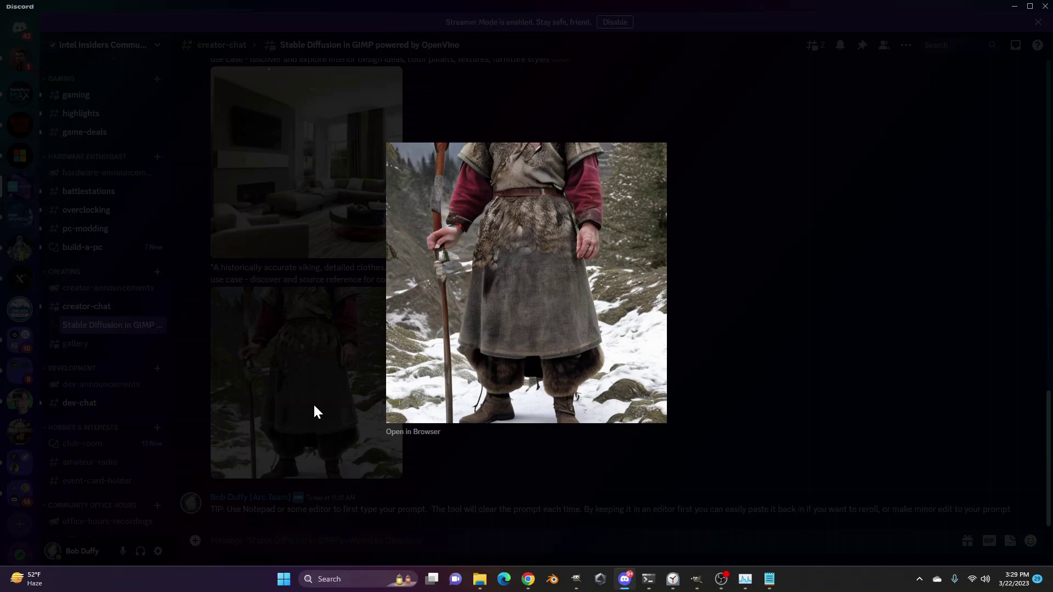
left_click(462, 461)
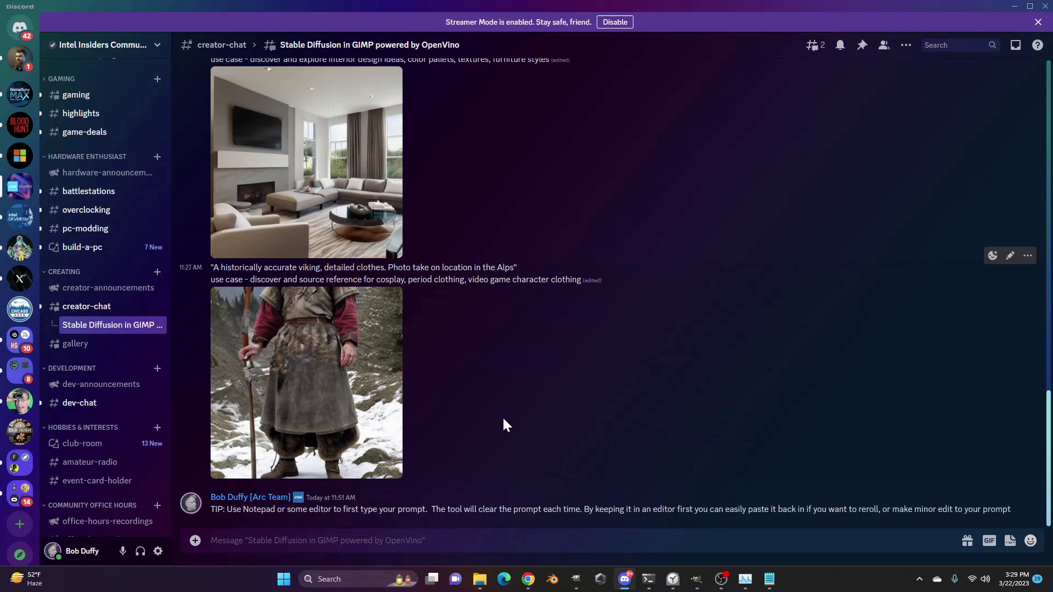
Launch GIMP's Layer > OpenVINO-AI-Plugins > Stable diffusion plugin with Device Name set to GPU.
key("alt+Tab")
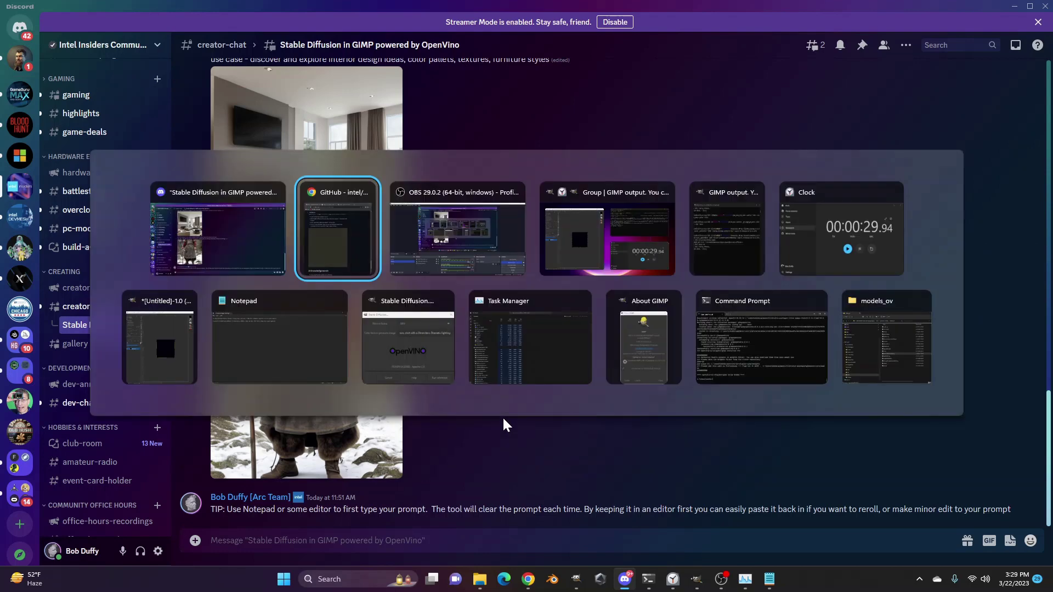
key("Tab")
key("Tab")
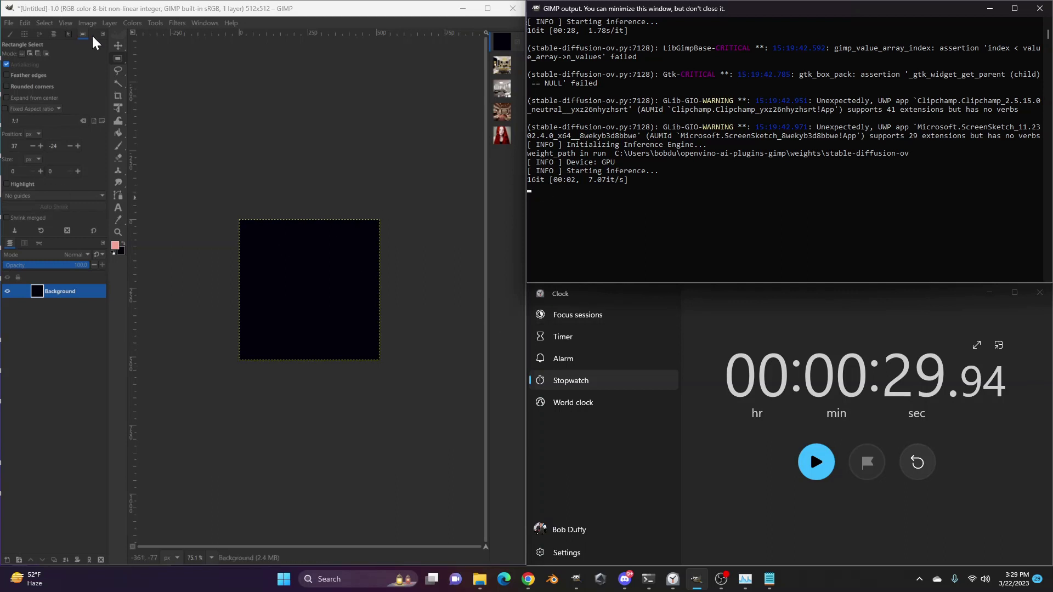
left_click(109, 22)
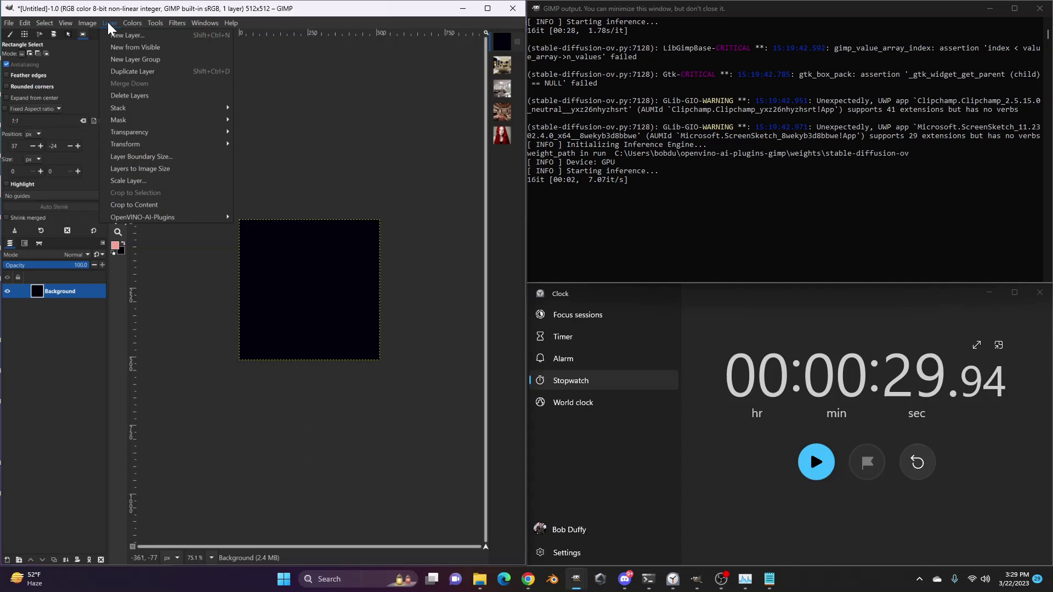
mouse_move(152, 219)
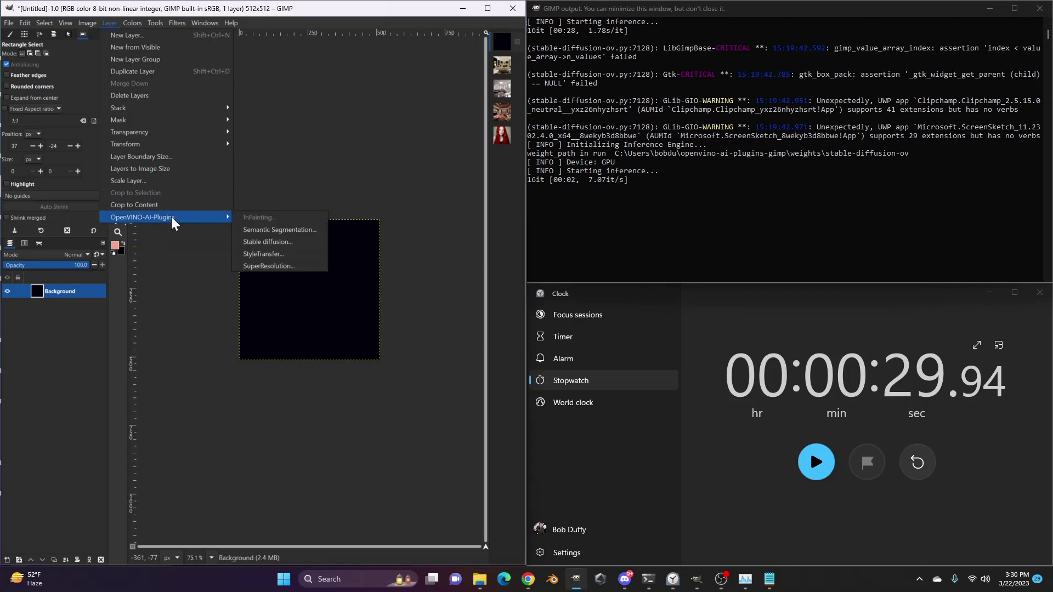
left_click(288, 242)
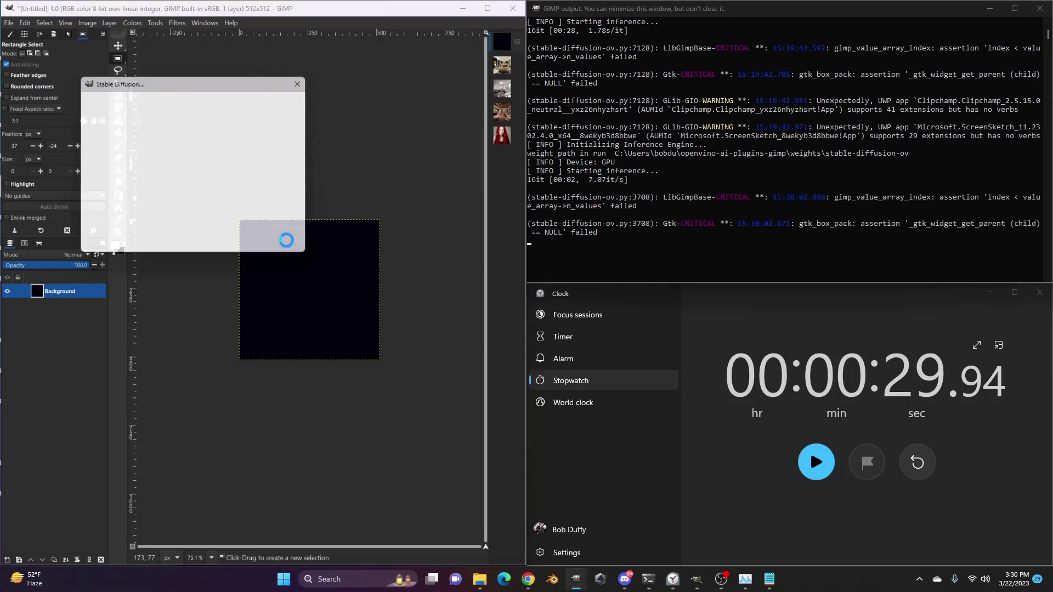
left_click_drag(217, 85, 348, 80)
left_click(336, 94)
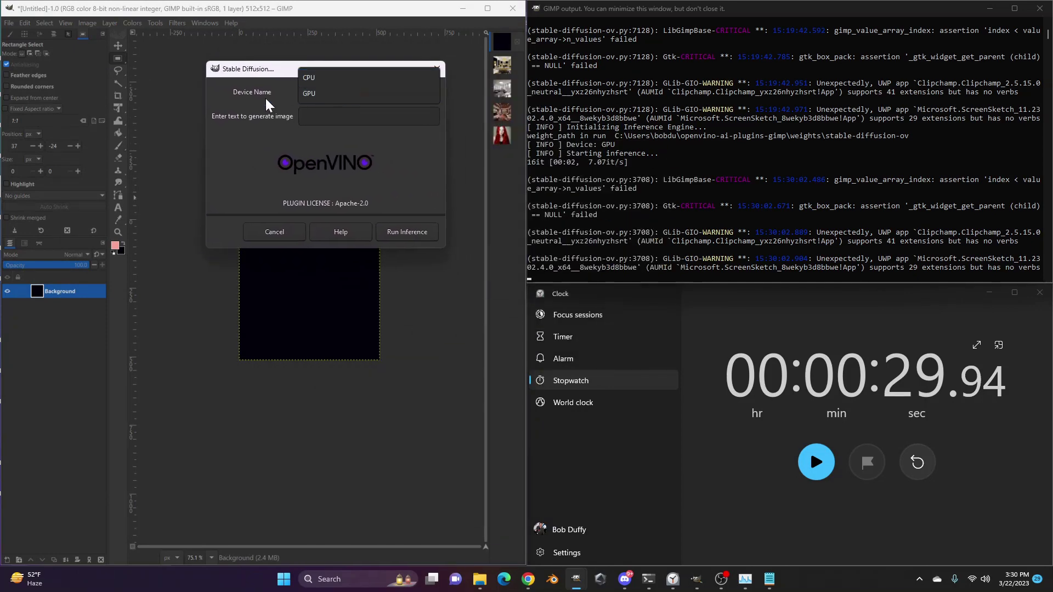
left_click(327, 96)
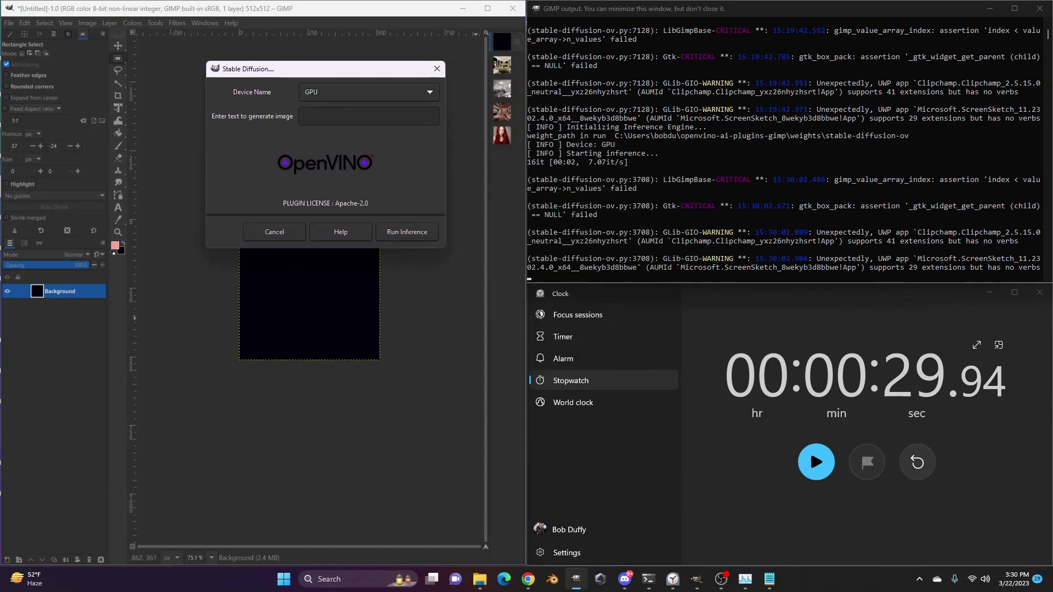
Bring the Notepad prompts file forward and place it beside GIMP.
key("alt+Tab")
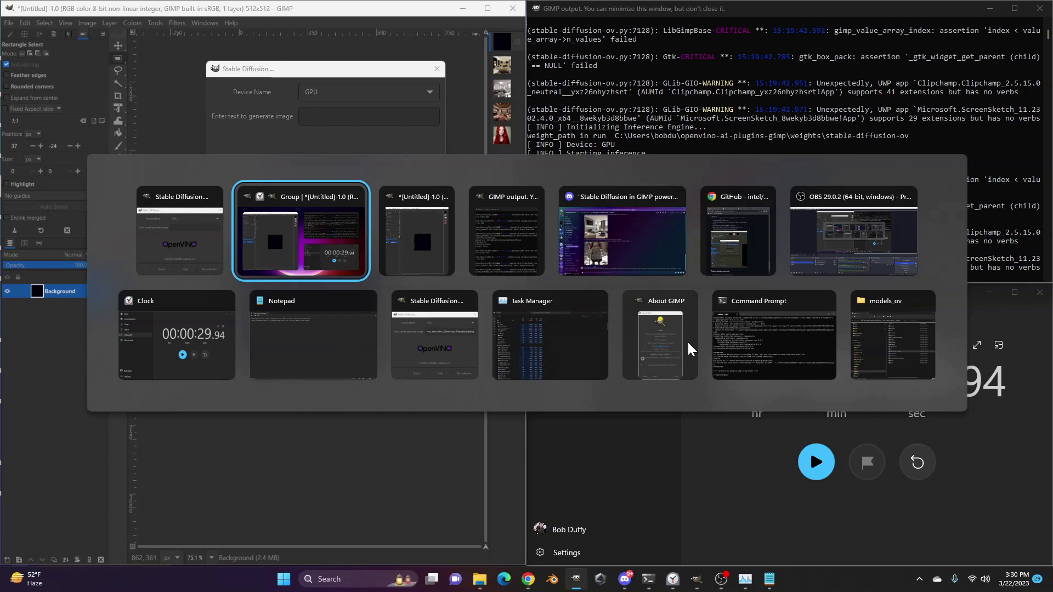
key("Return")
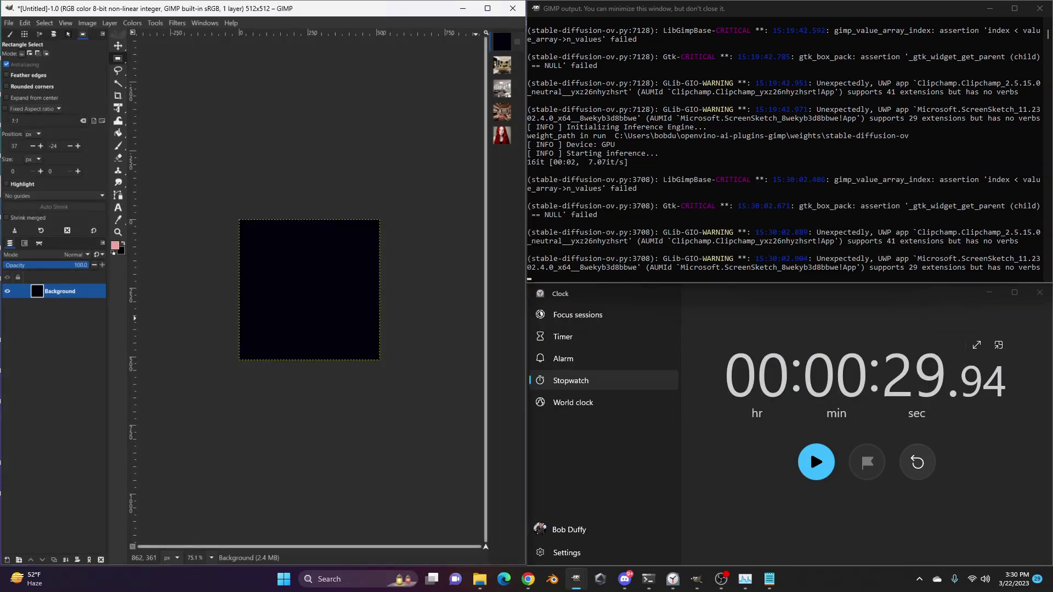
key("alt+Tab")
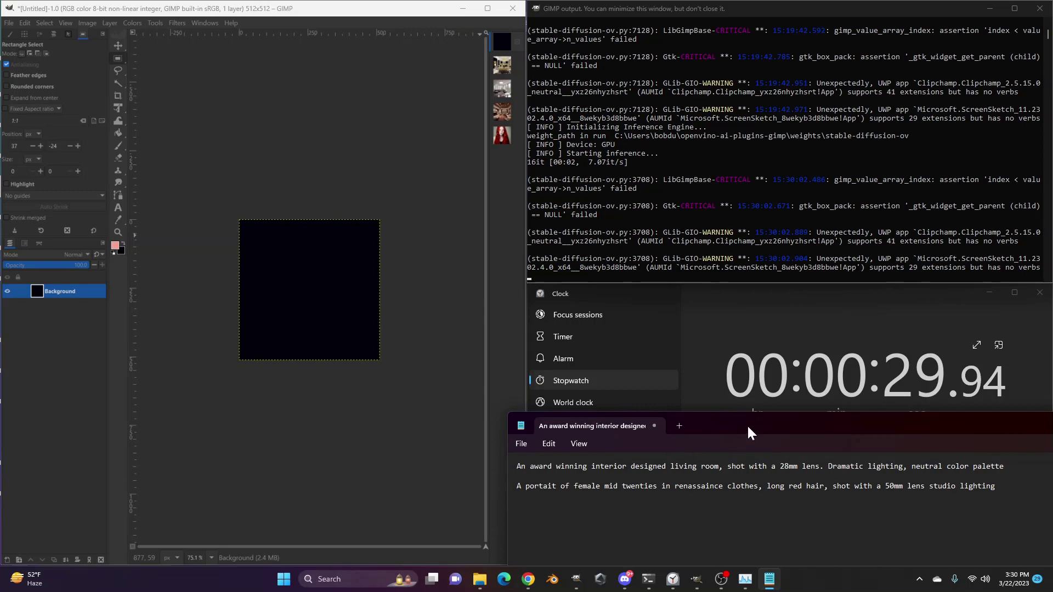
left_click_drag(747, 428, 630, 192)
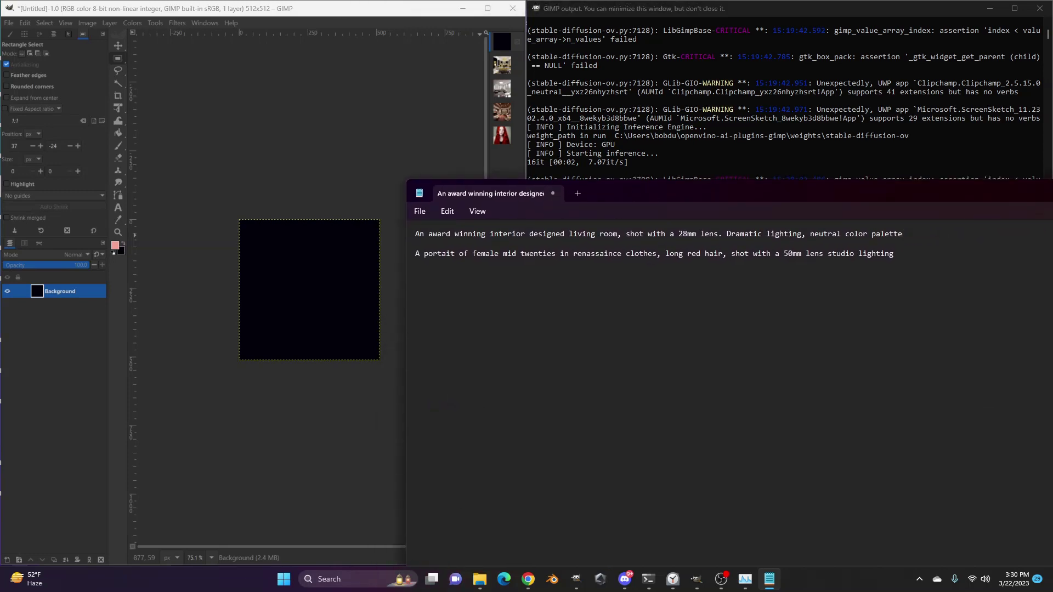
Select the full living-room prompt on Notepad's first line.
triple_click(616, 234)
key("ctrl+c")
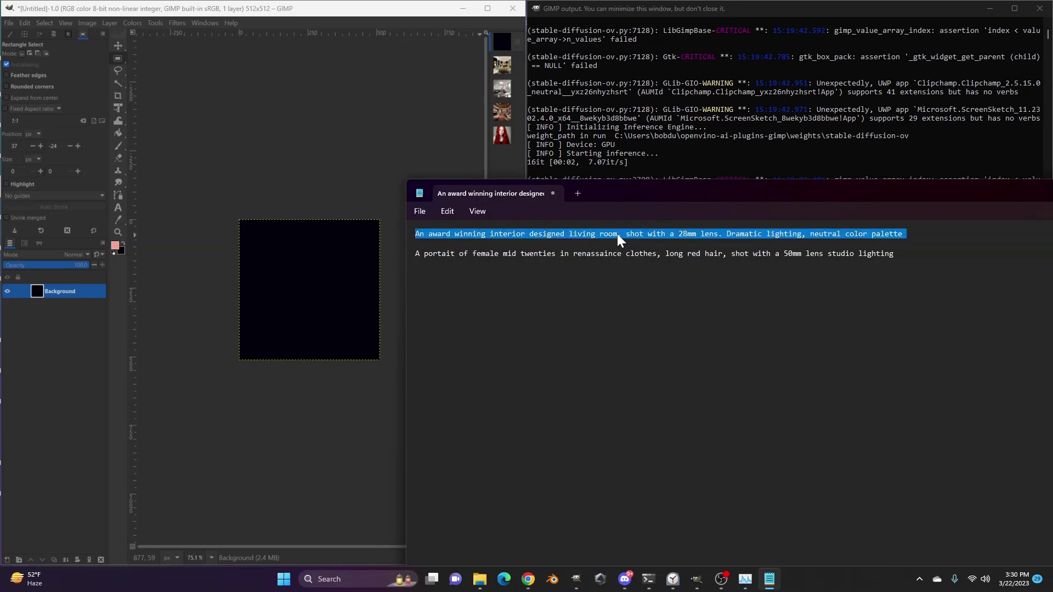
Paste the living-room prompt into the Stable diffusion plugin, zero the stopwatch, and run inference.
left_click(137, 10)
left_click(109, 23)
mouse_move(185, 216)
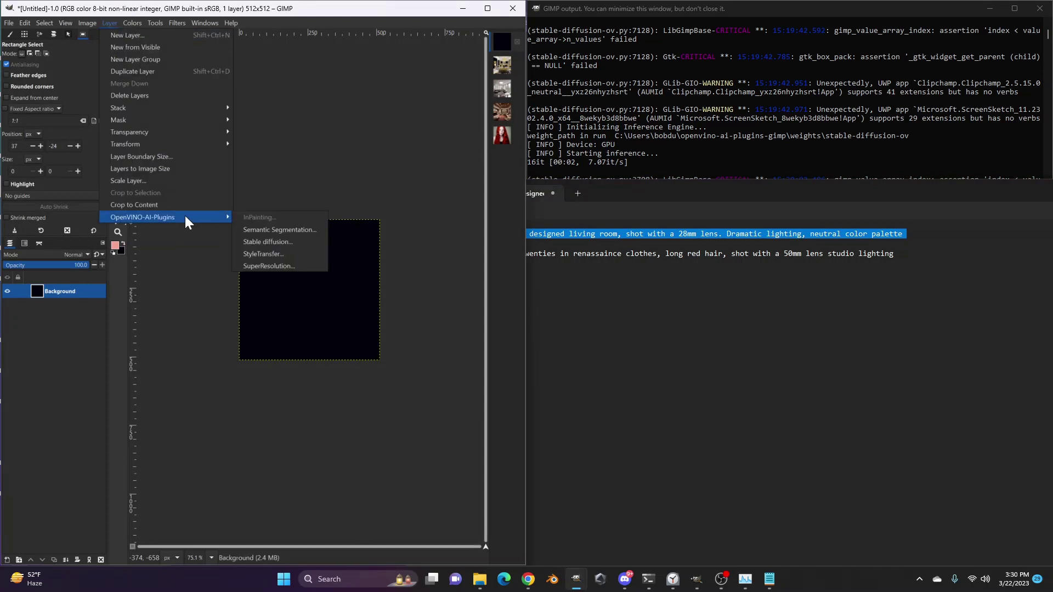
left_click(271, 244)
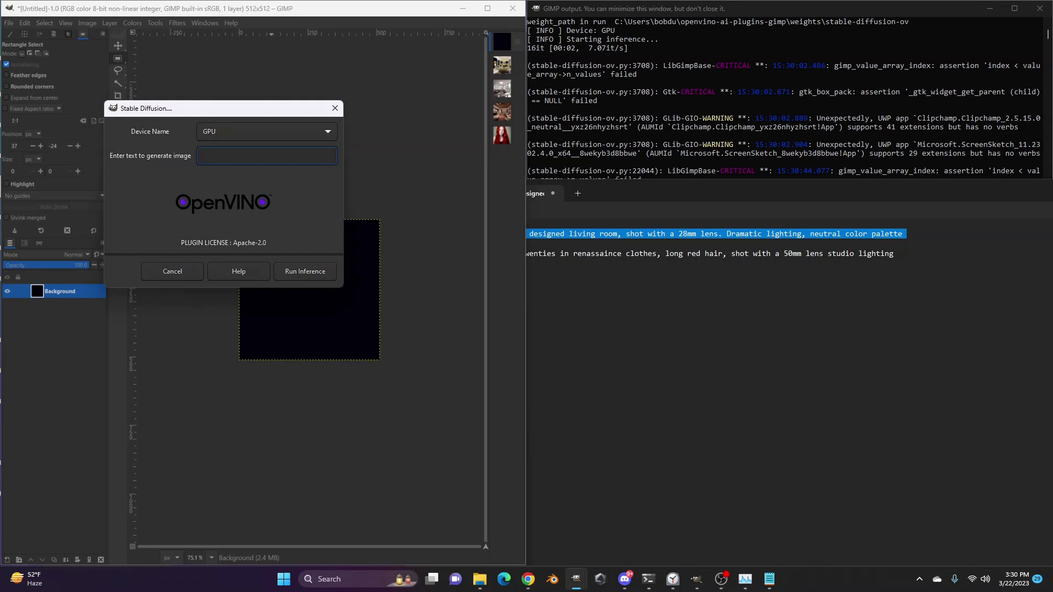
key("ctrl+v")
left_click_drag(694, 194, 373, 495)
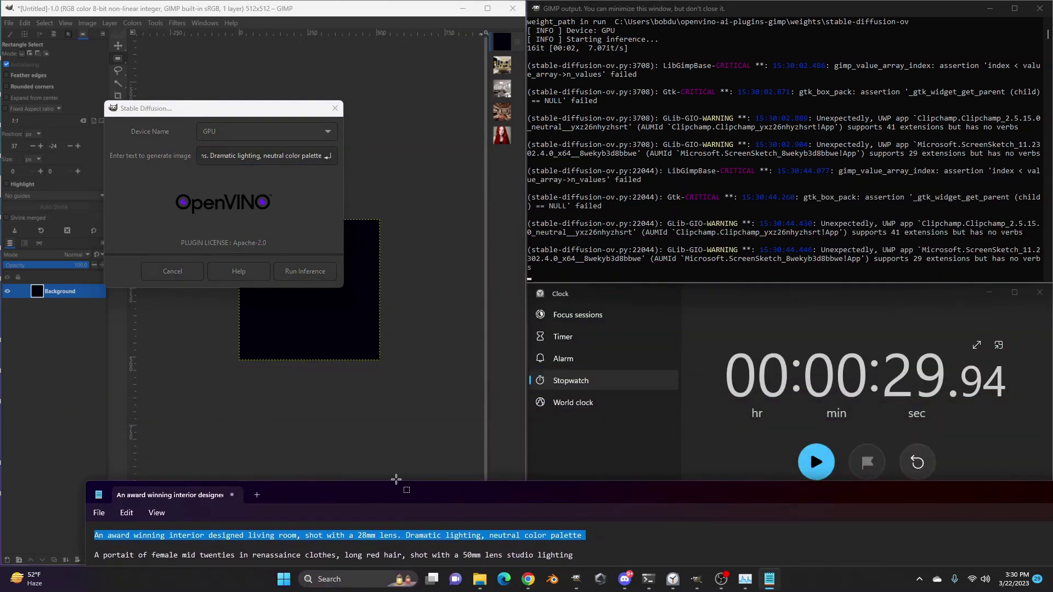
left_click(919, 463)
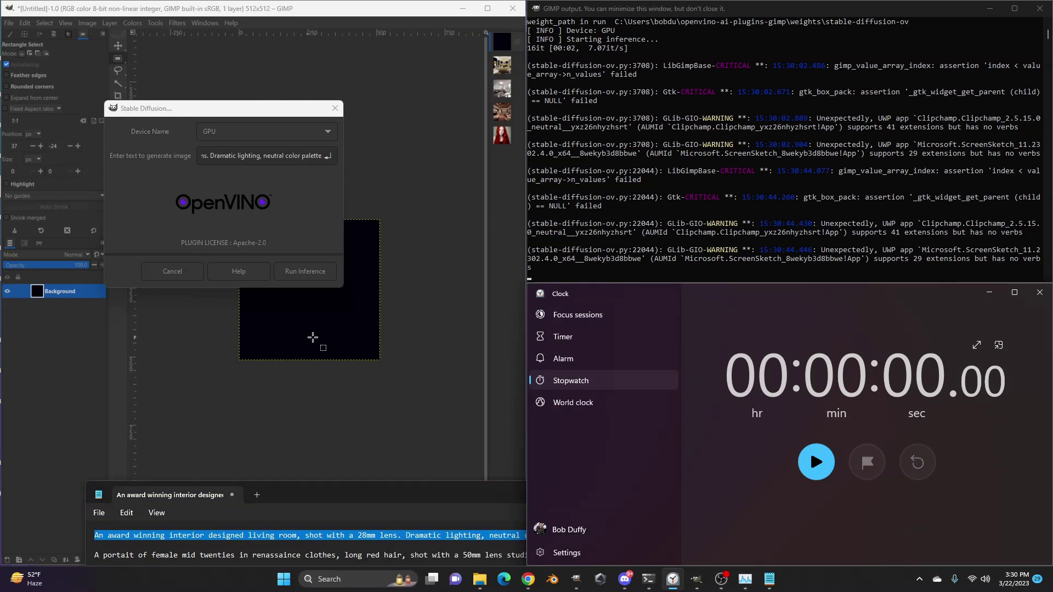
left_click(321, 226)
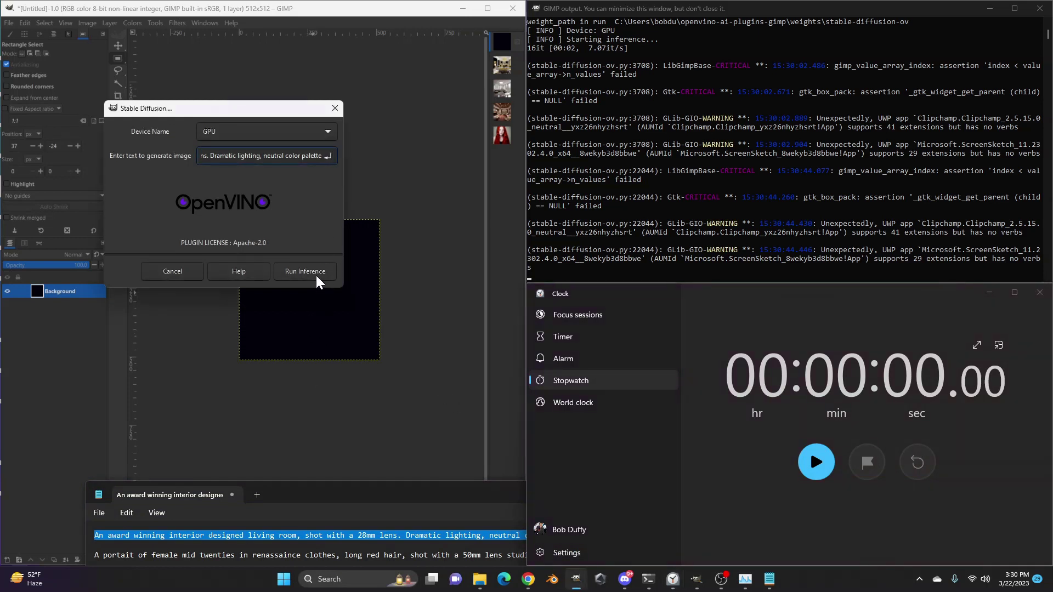
left_click(317, 273)
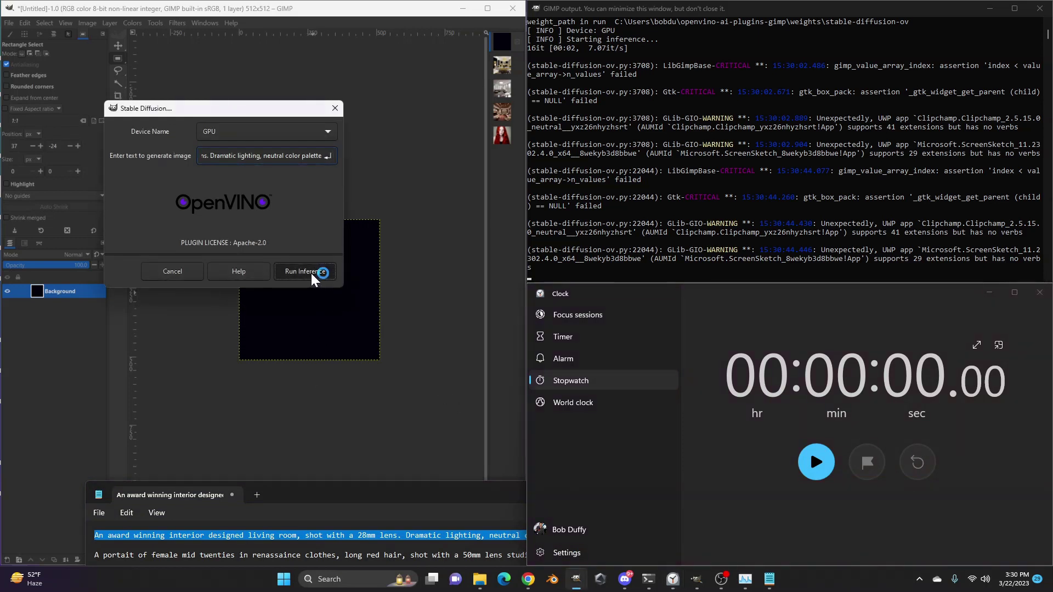
Start the Clock stopwatch to time the GPU generation.
left_click(815, 462)
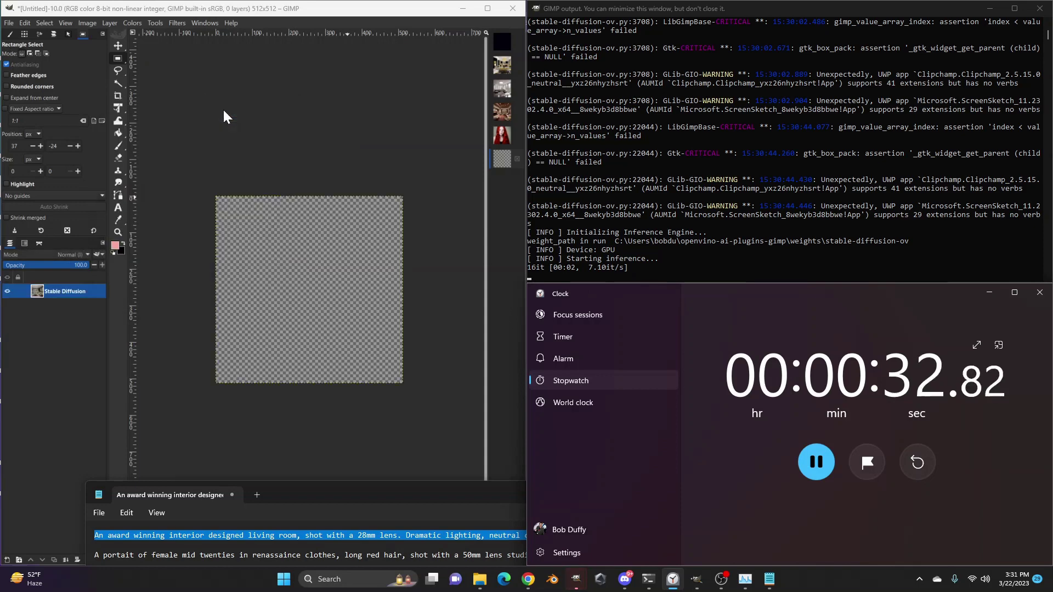
Zoom in on the chandelier-lit living room, then pause and reset the stopwatch.
left_click_drag(223, 110, 268, 121)
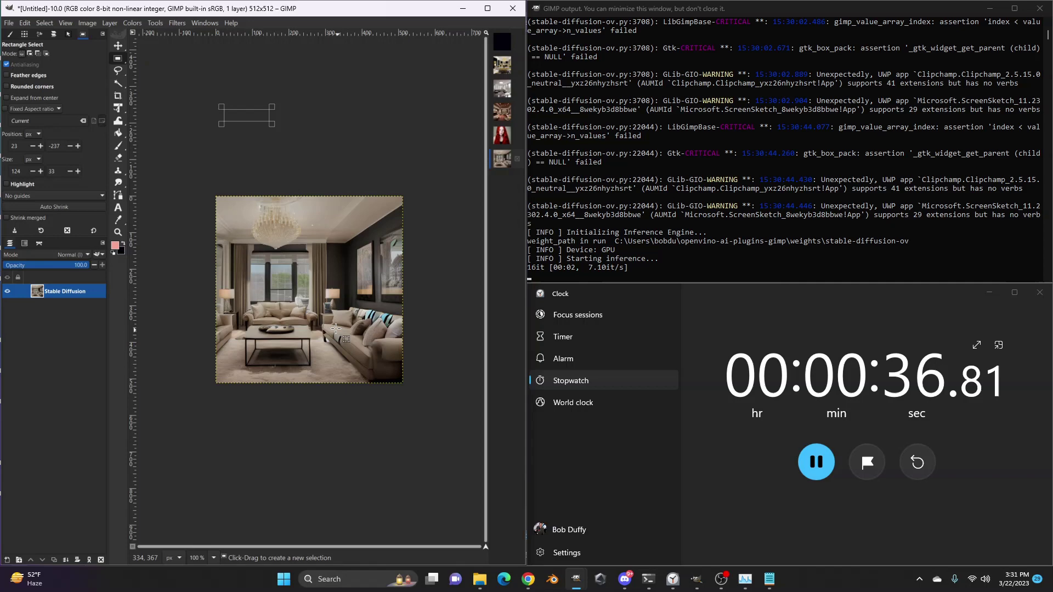
scroll(320, 310, "up", 3, "ctrl")
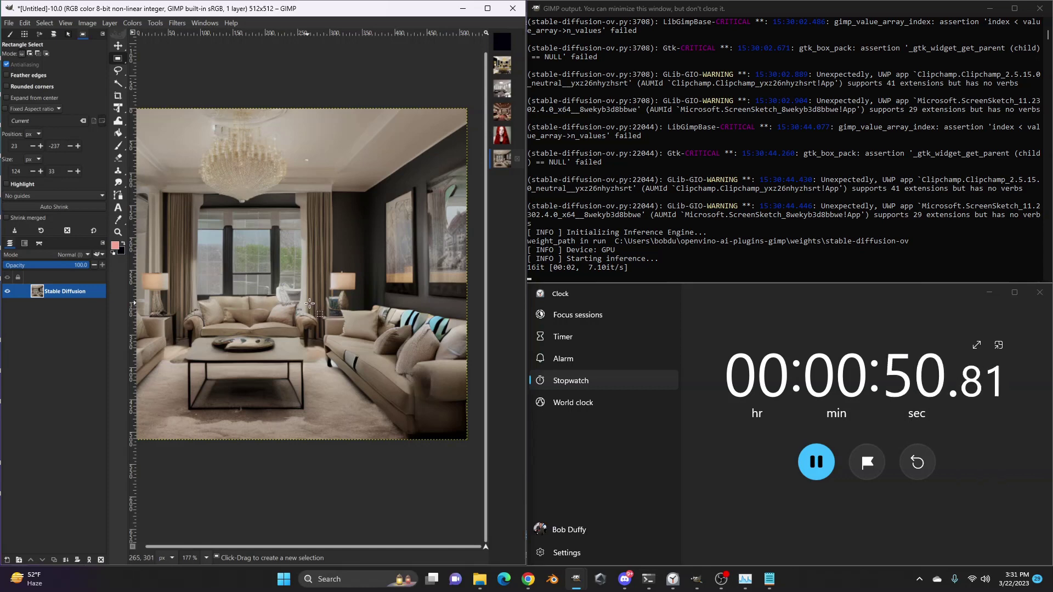
scroll(344, 304, "down", 2)
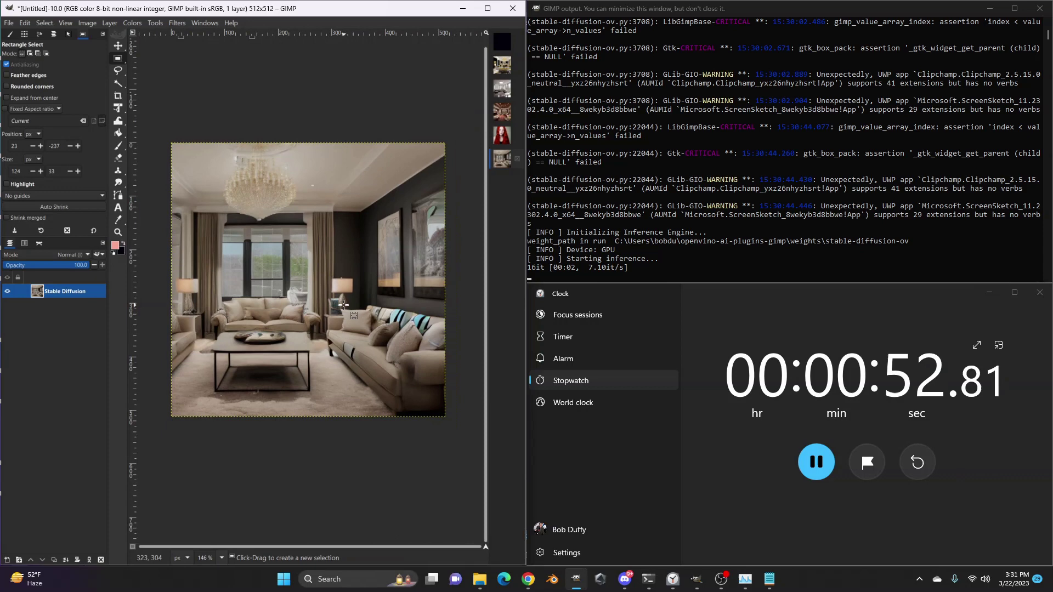
left_click(807, 453)
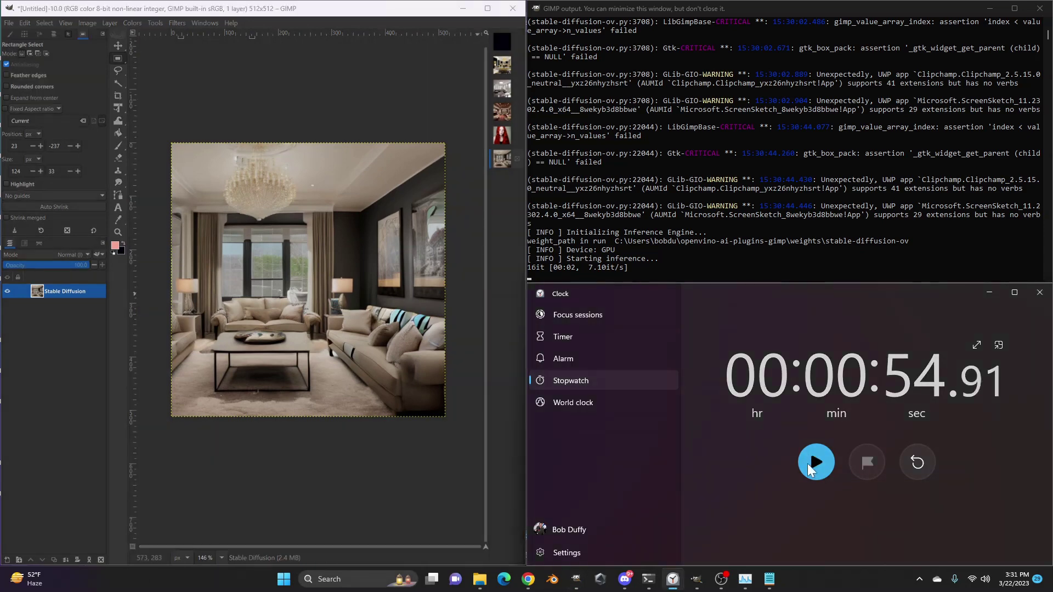
left_click(919, 471)
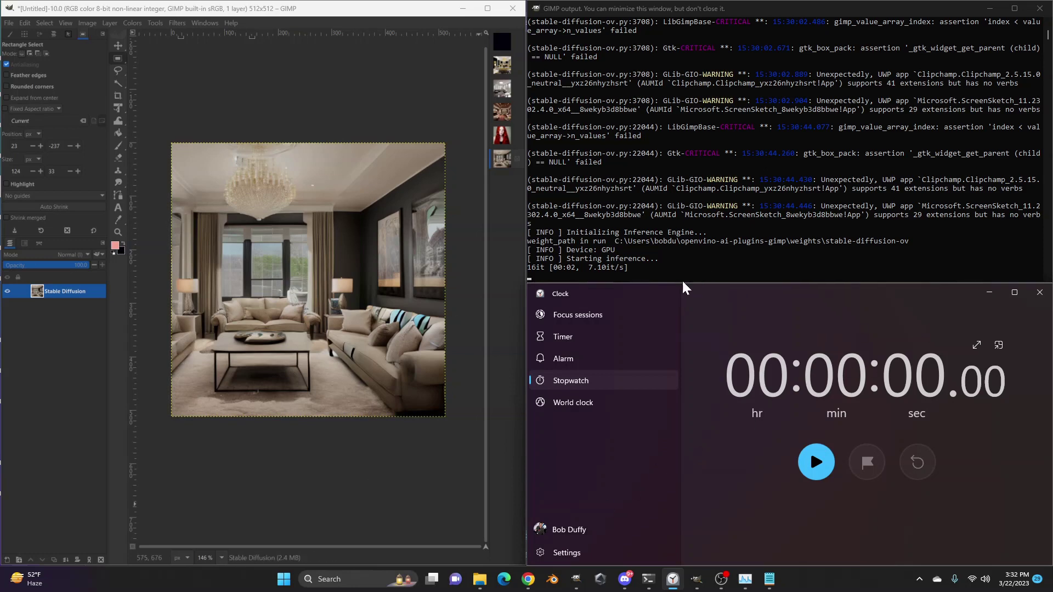
Relaunch Stable diffusion with the pasted living-room prompt on CPU and run inference.
left_click(109, 25)
mouse_move(165, 218)
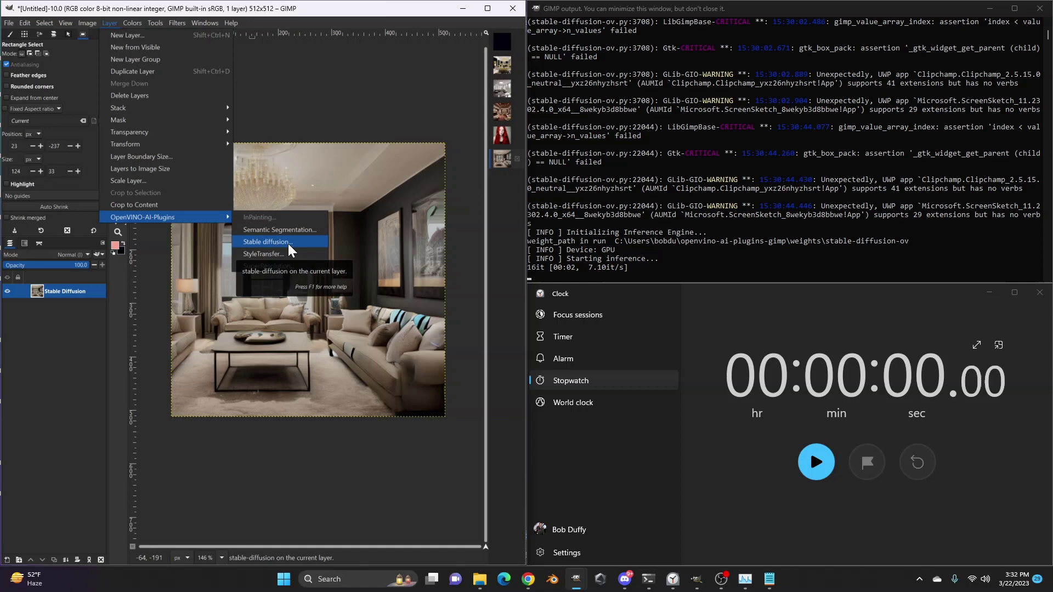
left_click(268, 242)
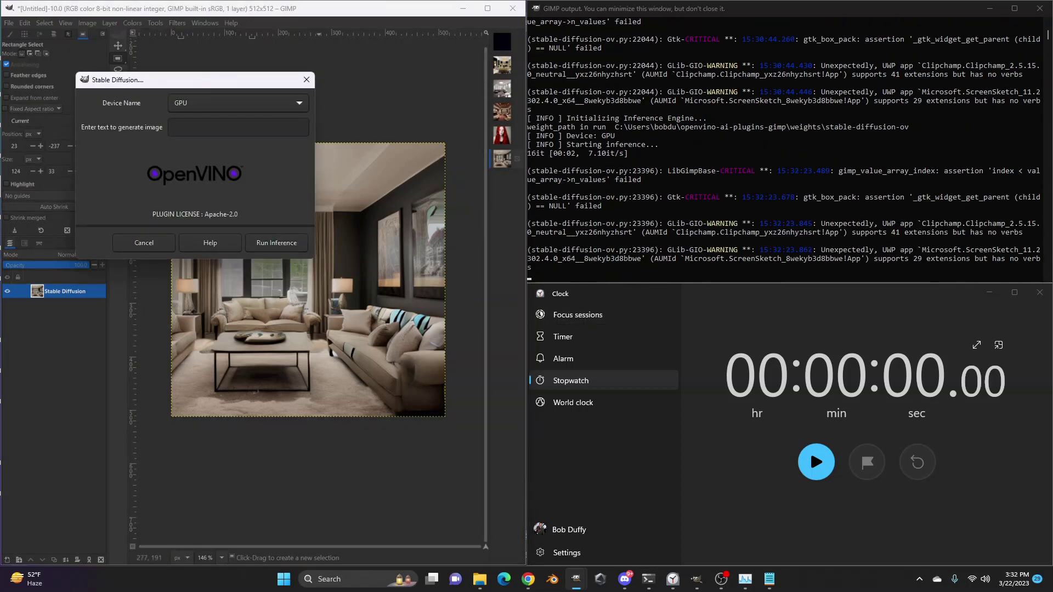
key("ctrl+v")
left_click(265, 105)
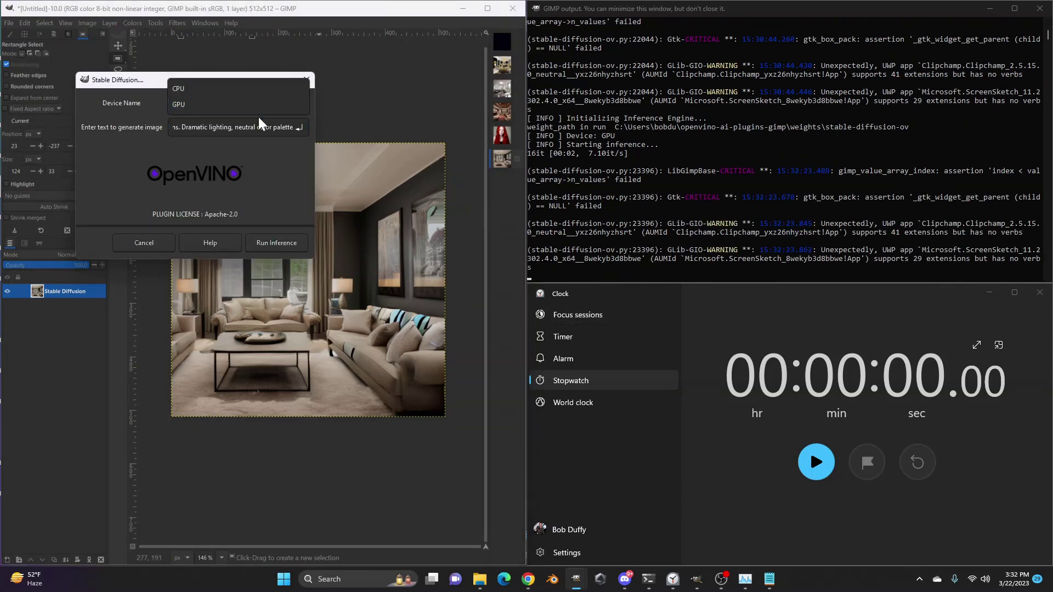
left_click(252, 91)
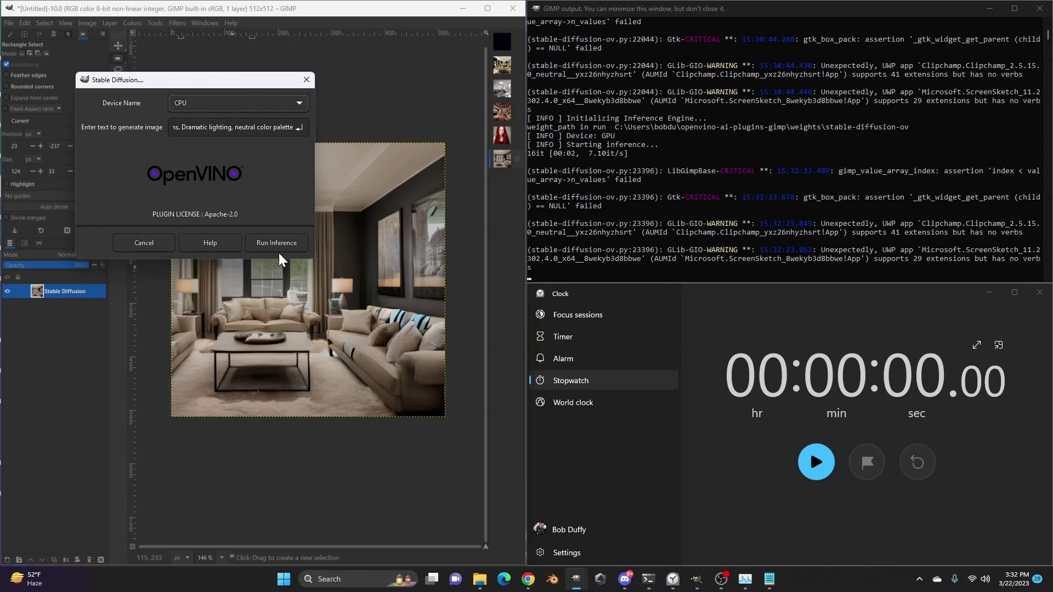
left_click(264, 247)
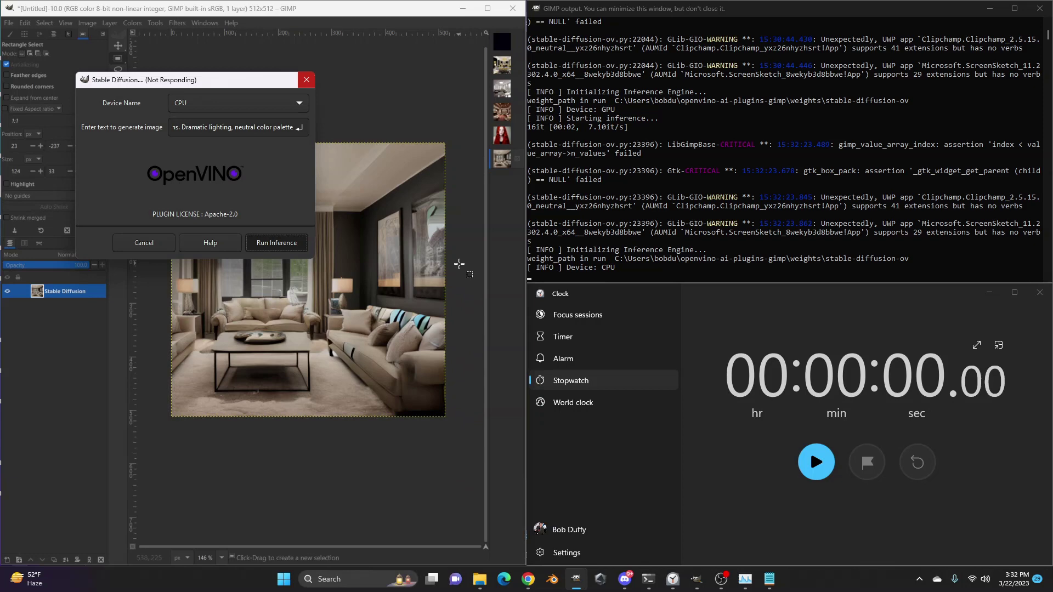
Check the console's CPU inference output, then start, pause and reset the stopwatch.
left_click(643, 244)
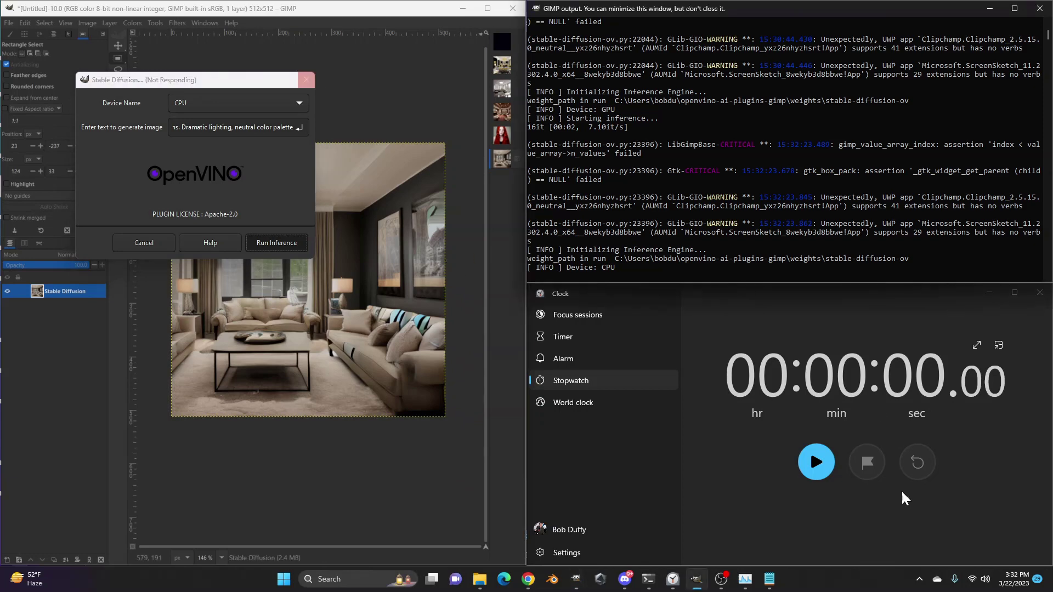
left_click(816, 462)
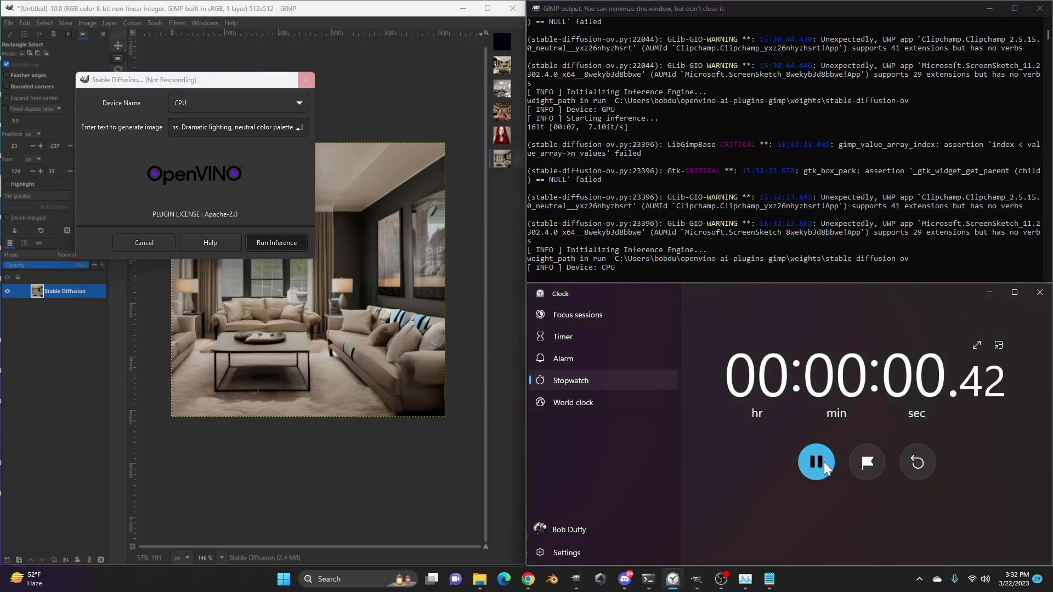
key("space")
left_click(914, 468)
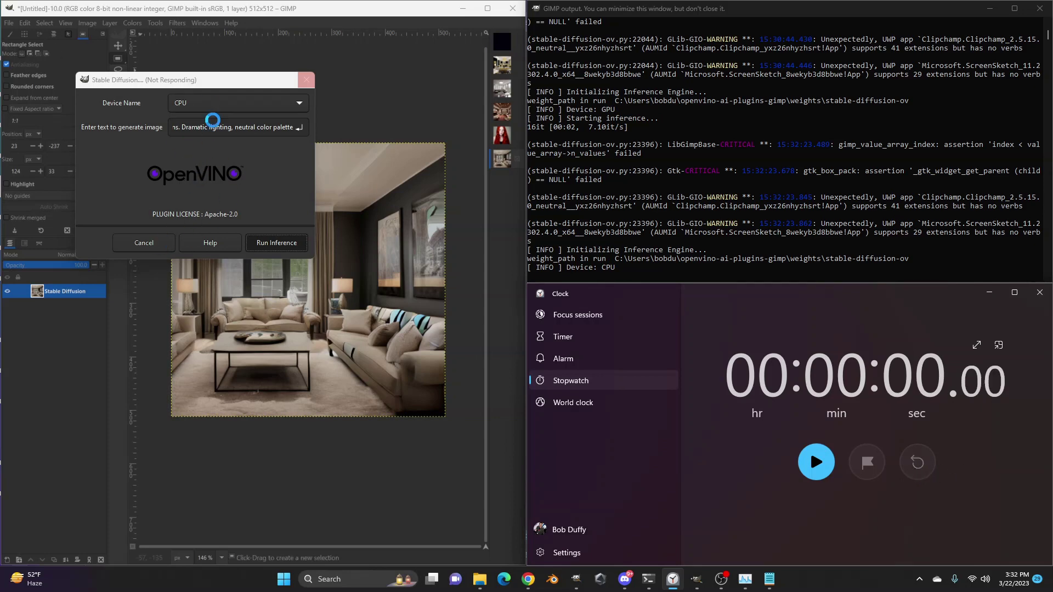
Move the busy plugin dialog aside while the CPU run produces the white-sofa, grey-wall living room.
left_click_drag(222, 84, 271, 87)
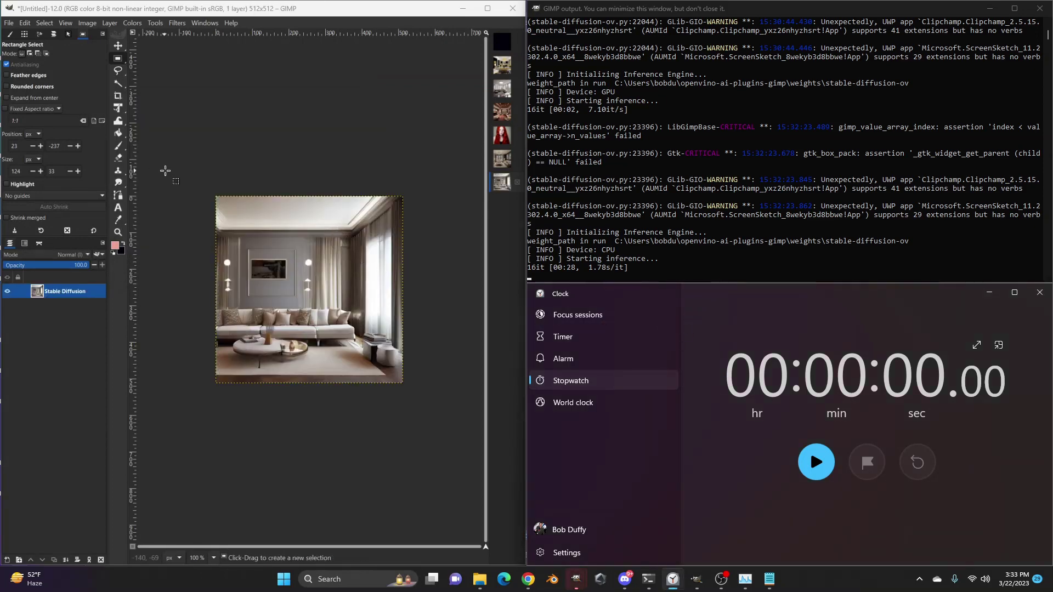
Paste the dramatic-lighting, neutral-palette living-room prompt into Stable Diffusion and run it on CPU, stopwatch started.
left_click(154, 22)
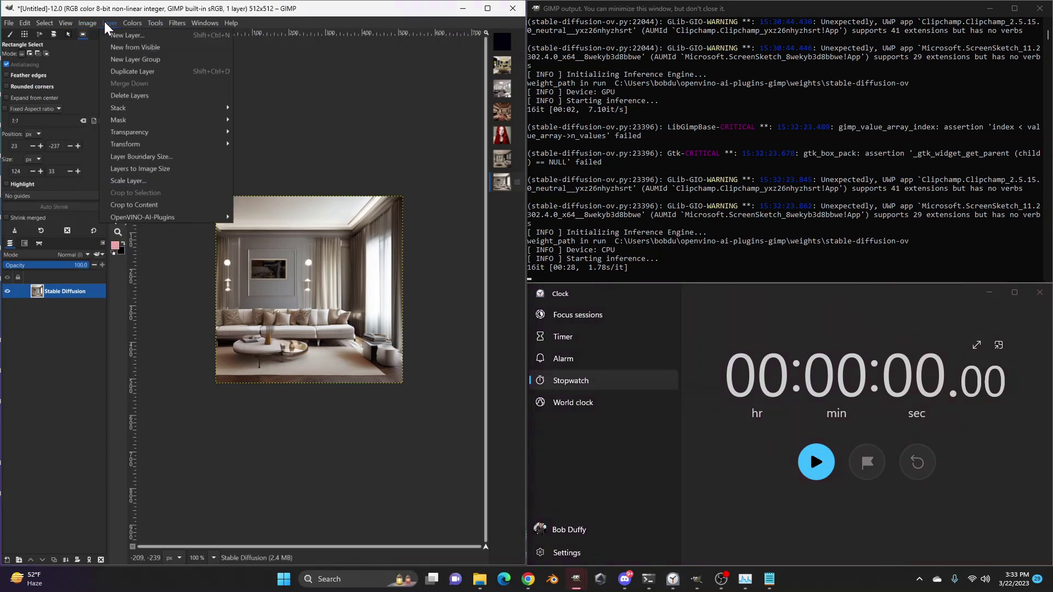
mouse_move(177, 217)
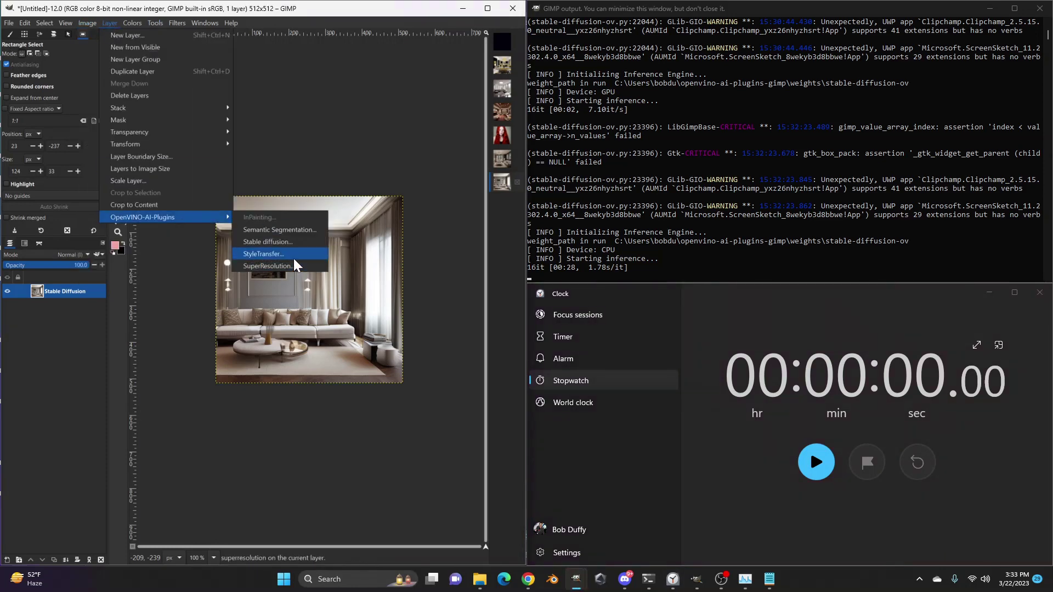
left_click(269, 242)
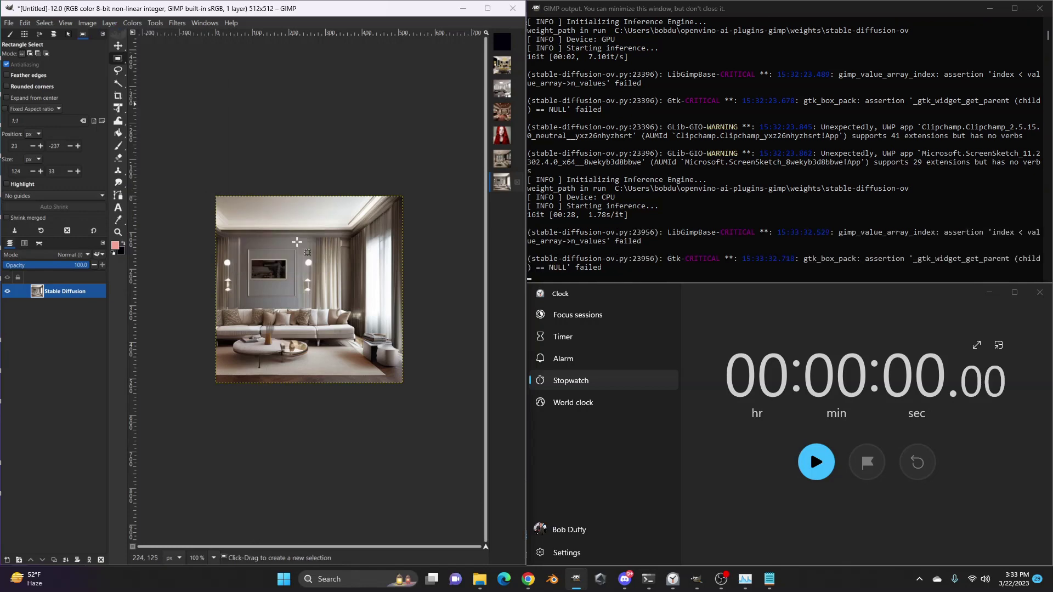
left_click(189, 98)
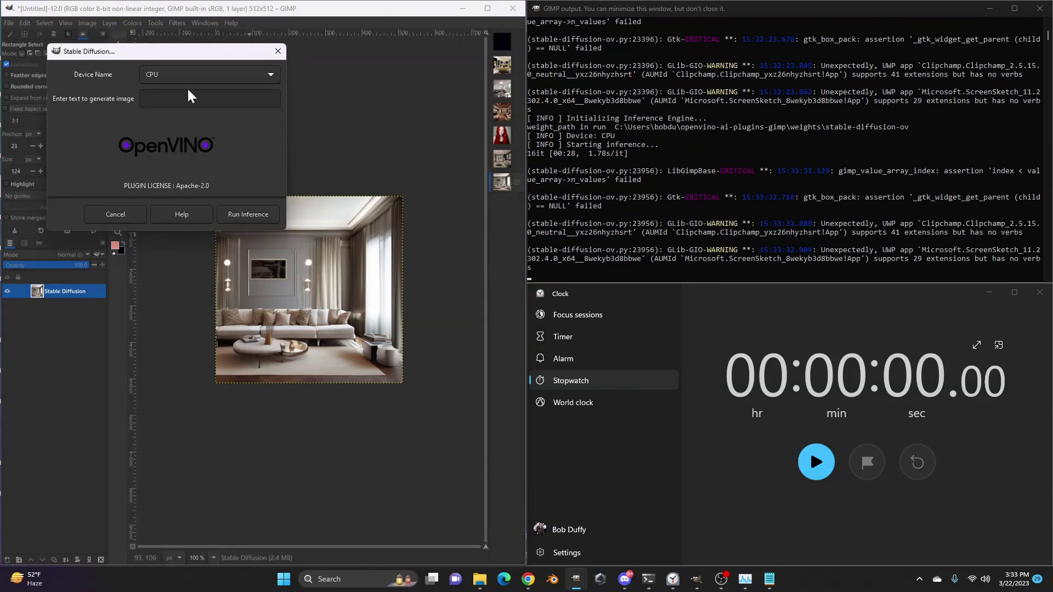
key("ctrl+v")
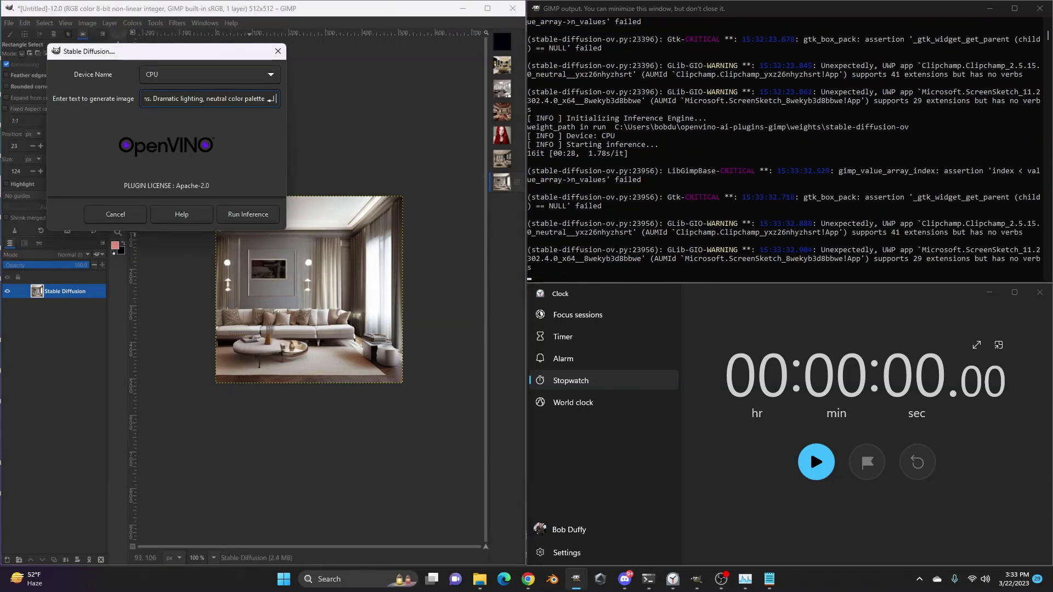
left_click(822, 464)
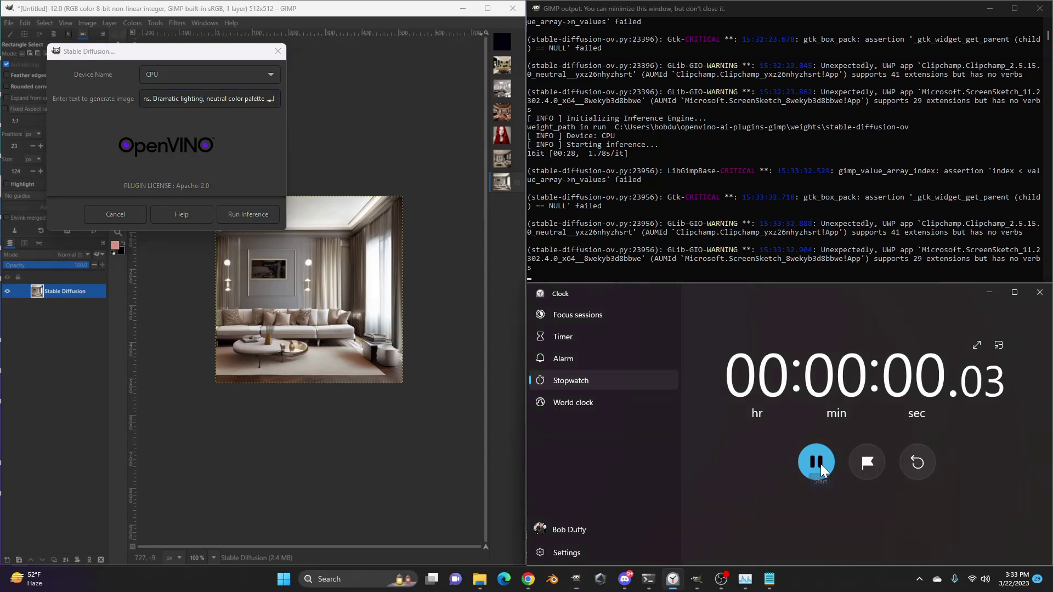
left_click(249, 215)
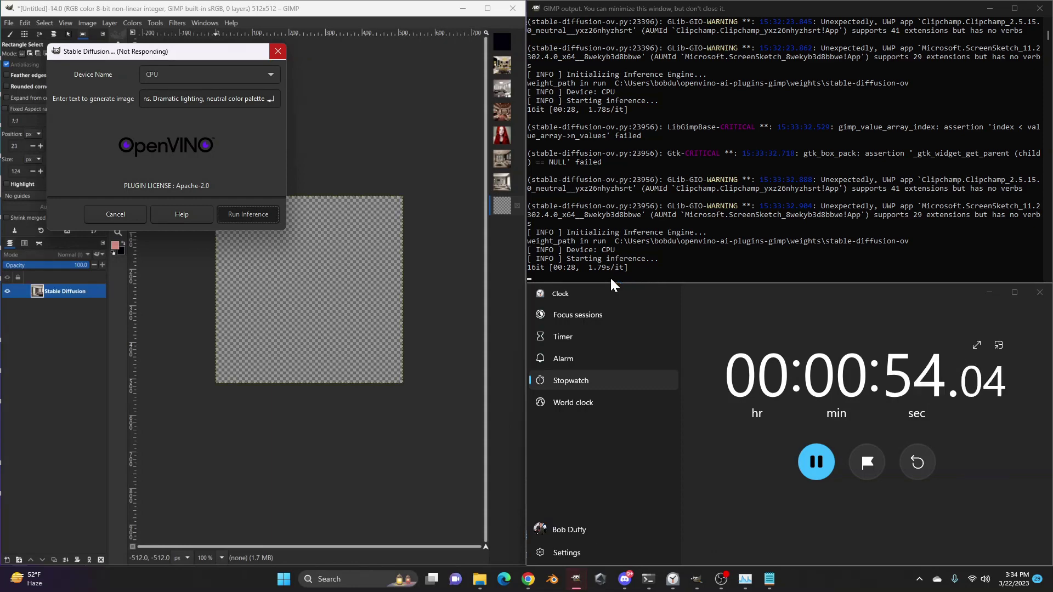
left_click(815, 461)
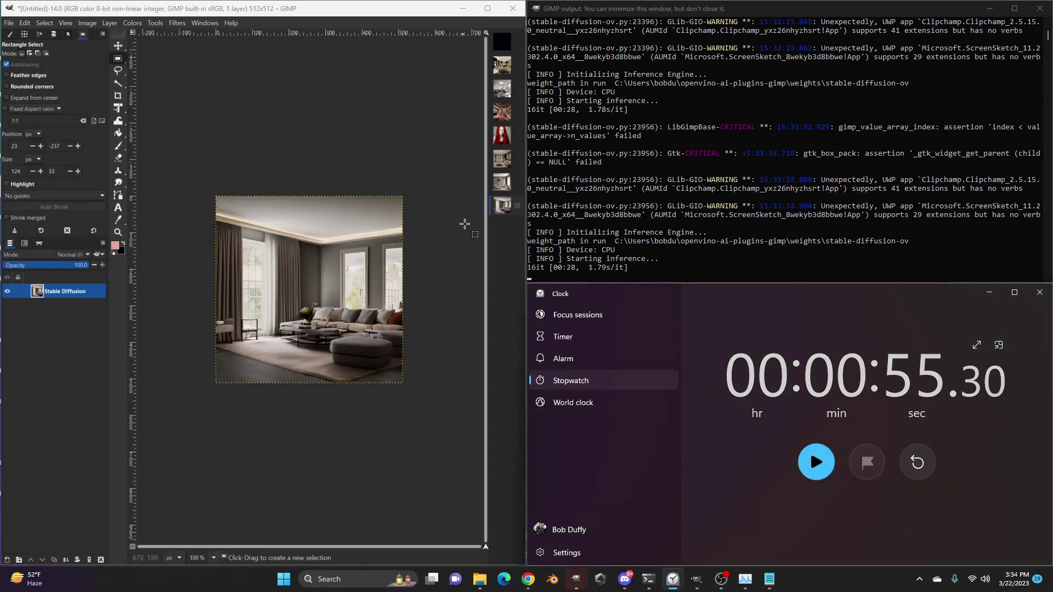
left_click(502, 160)
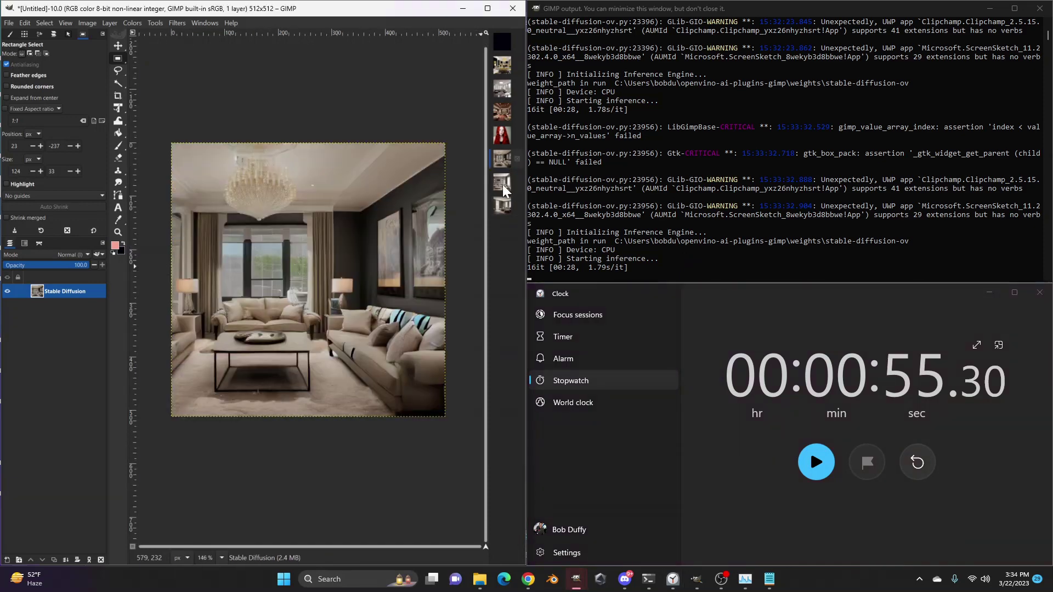
left_click(502, 183)
left_click(504, 163)
left_click(502, 183)
left_click(504, 206)
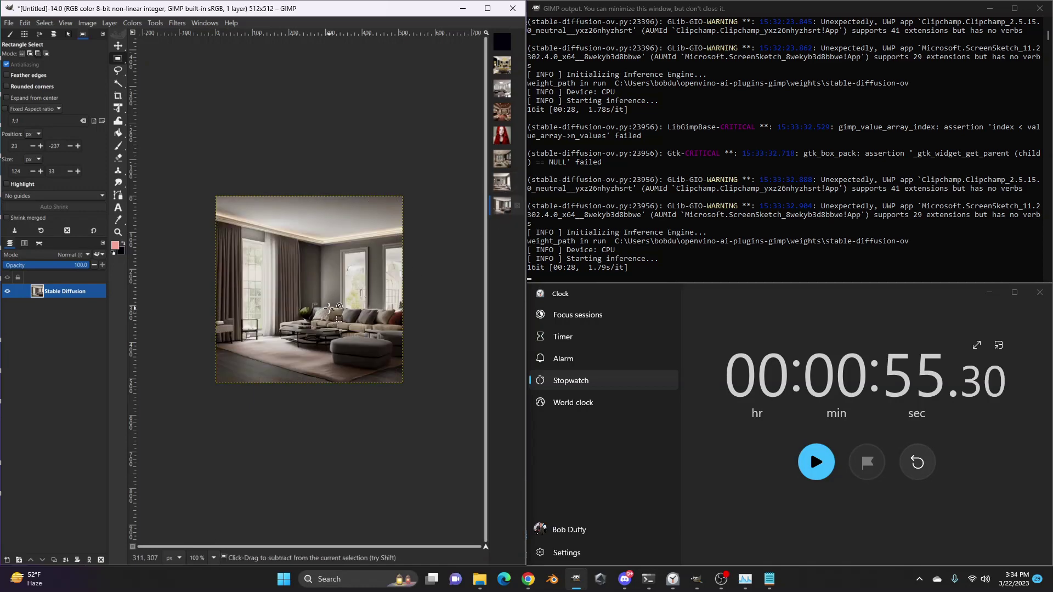
scroll(328, 308, "up", 2)
left_click(503, 181)
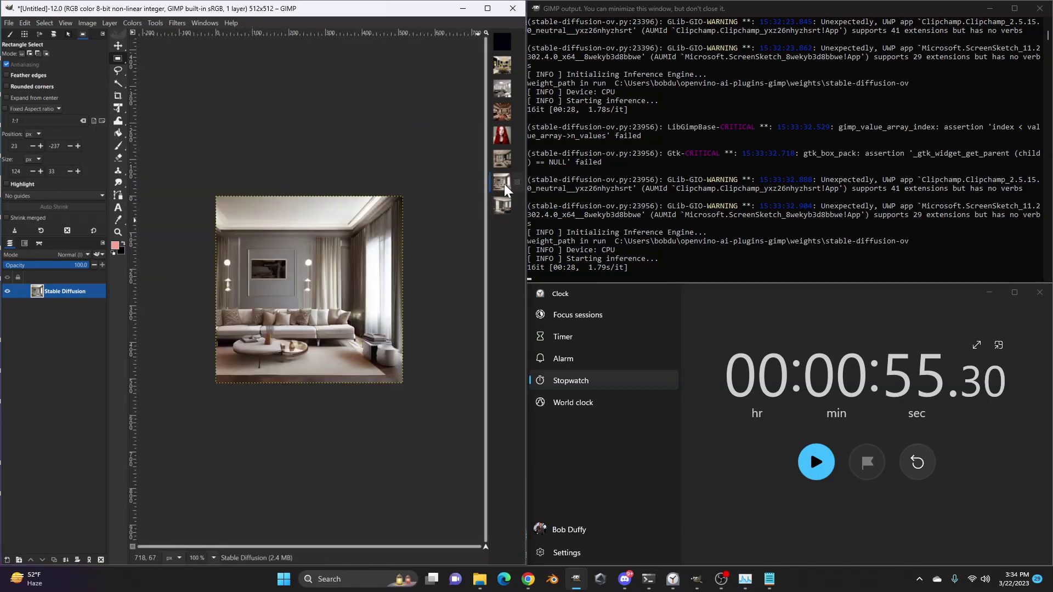
scroll(319, 351, "up", 2)
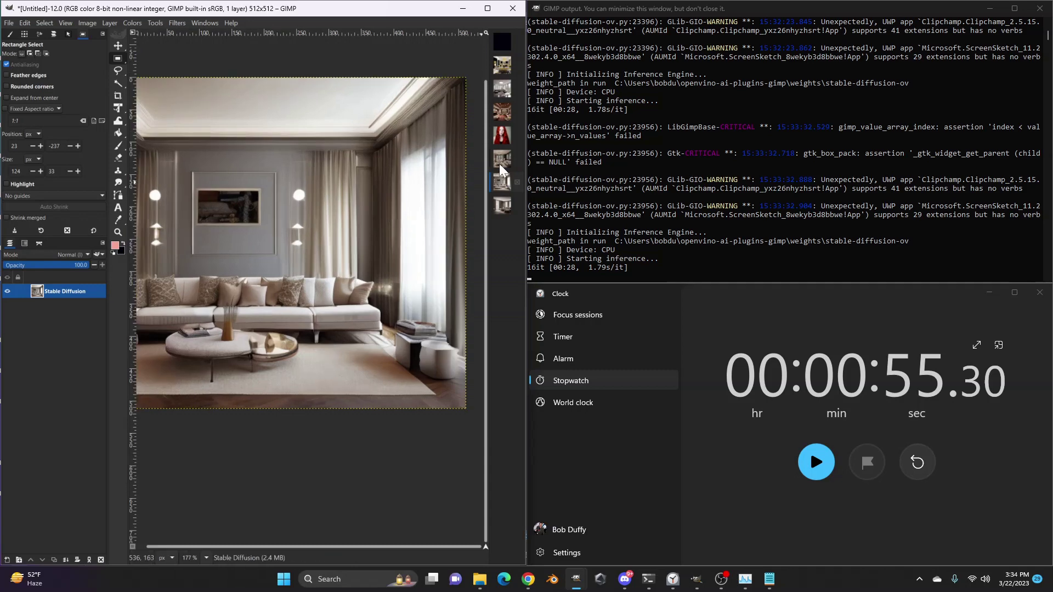
left_click(501, 159)
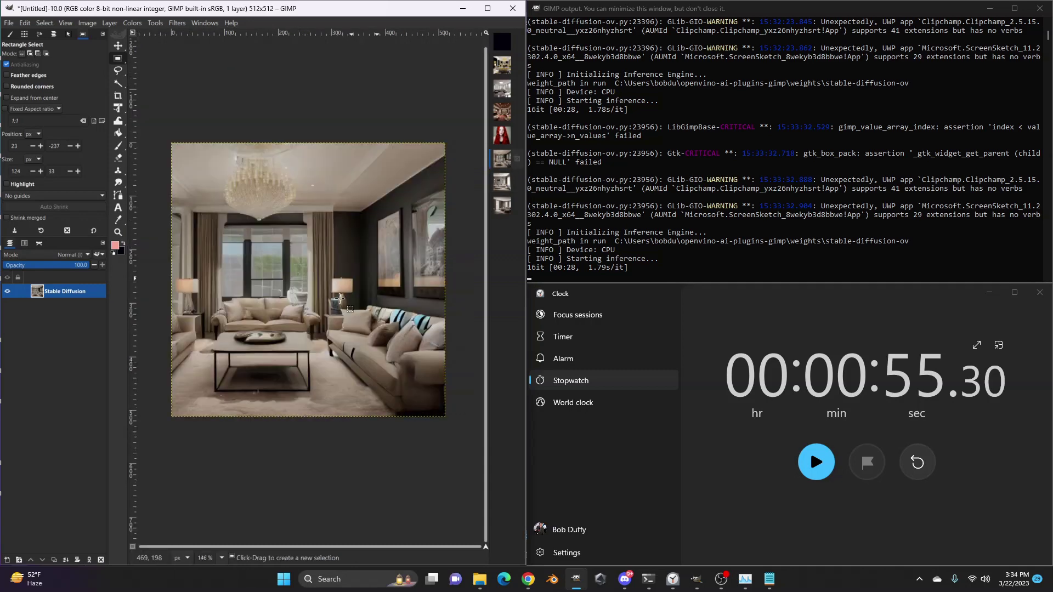
left_click(501, 183)
left_click(501, 208)
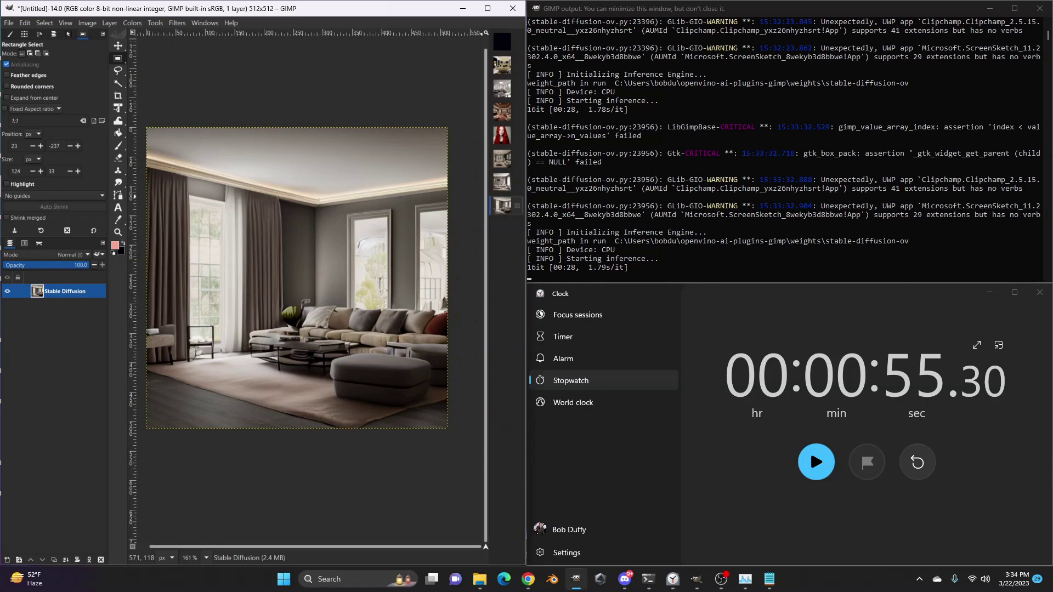
Switch to Notepad and select the full red-haired renaissance-clothes portrait prompt line.
left_click(769, 579)
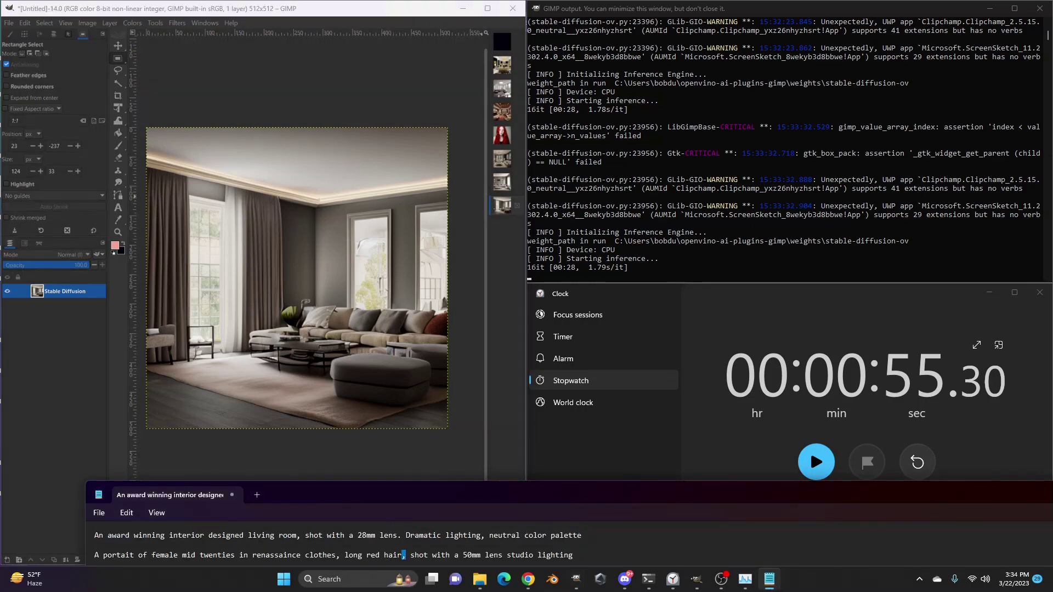
triple_click(405, 554)
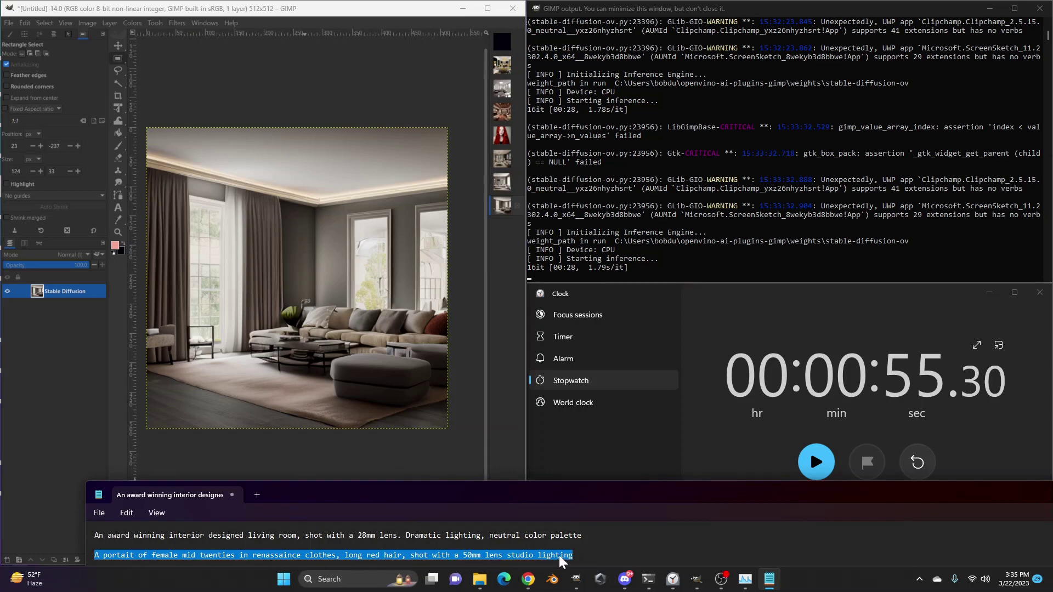
Open Stable Diffusion, set Device Name to GPU, paste the red-haired 50mm portrait prompt and run it.
left_click(87, 23)
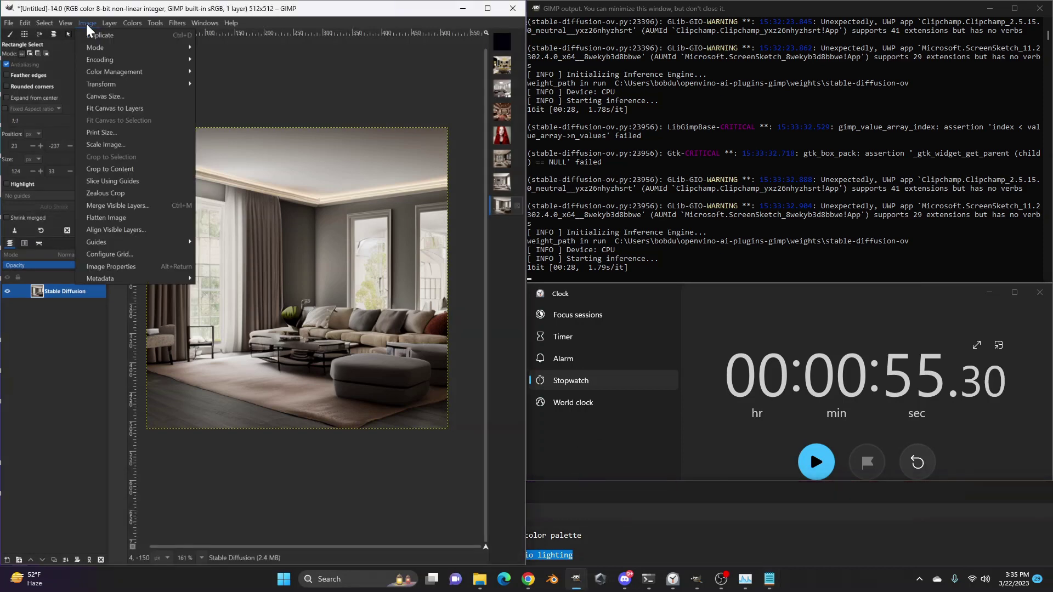
mouse_move(109, 22)
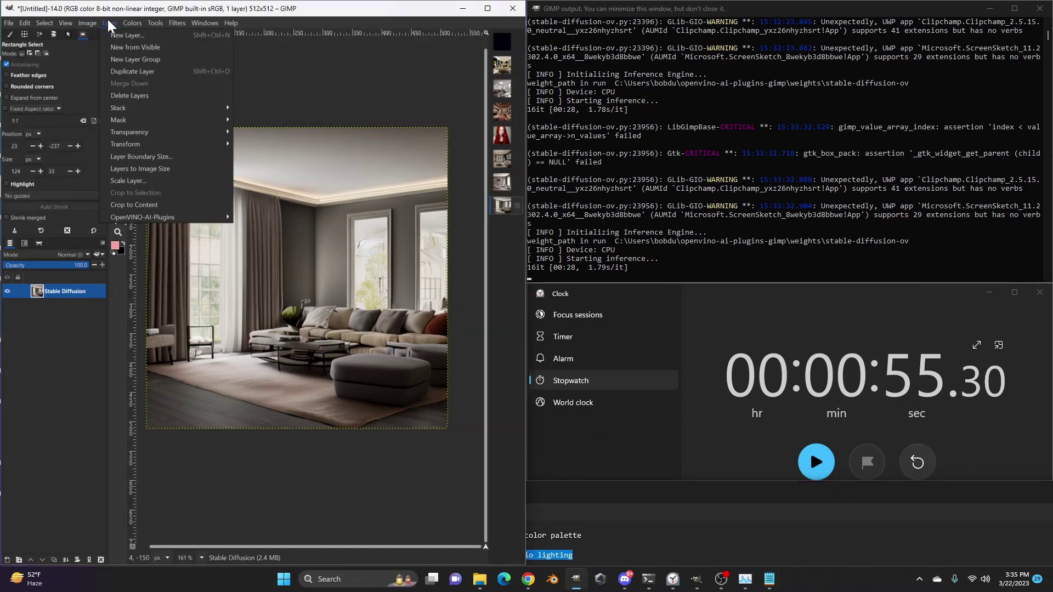
mouse_move(165, 216)
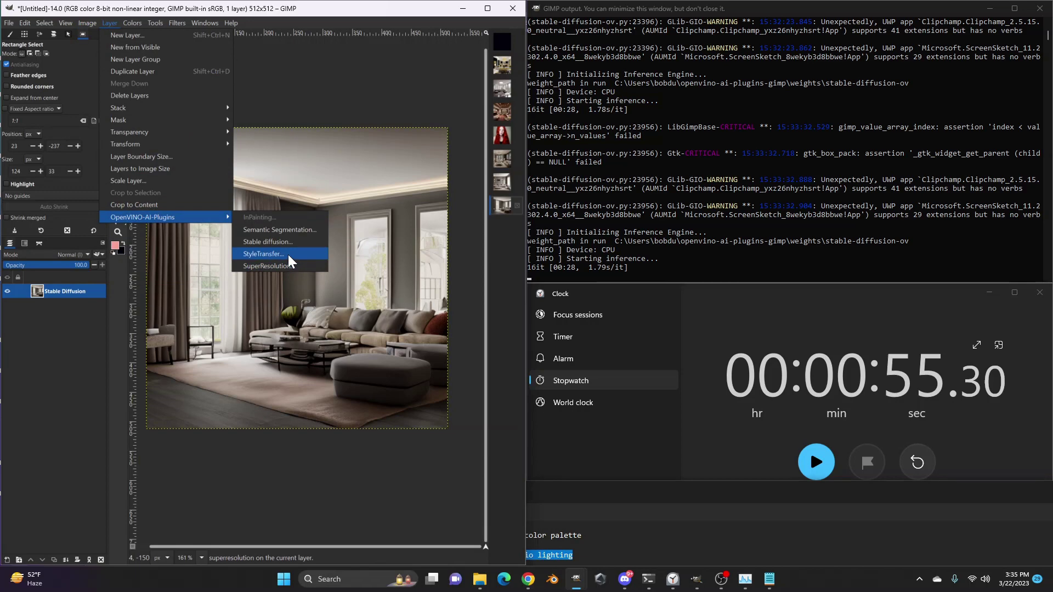
left_click(268, 242)
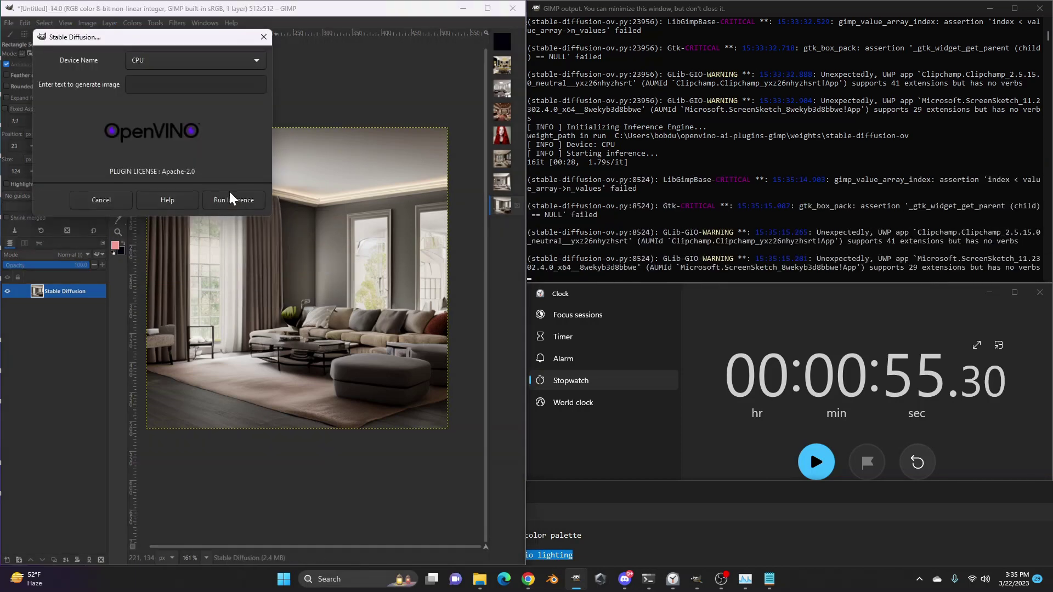
left_click(179, 68)
left_click(180, 77)
key("ctrl+v")
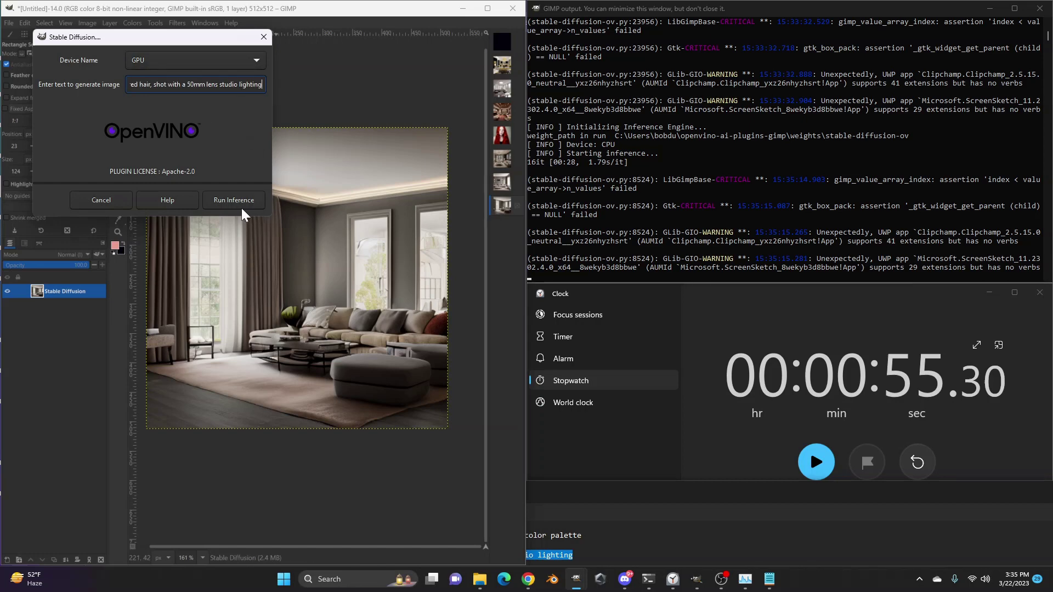
left_click(241, 200)
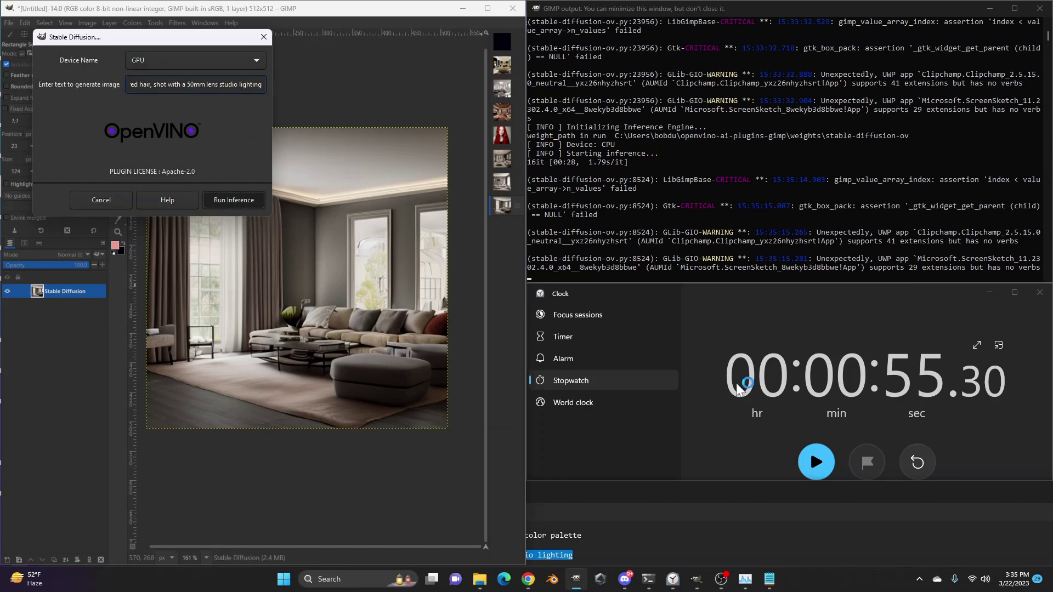
Restart the stopwatch from zero for the GPU run and move Notepad higher on screen.
left_click(912, 463)
left_click(820, 462)
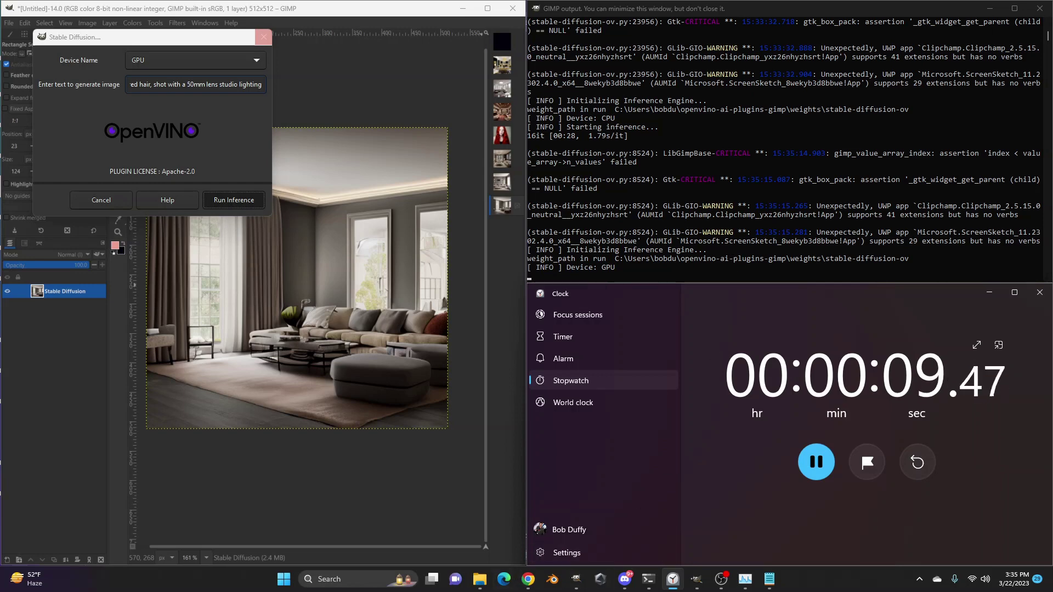
key("alt+Tab")
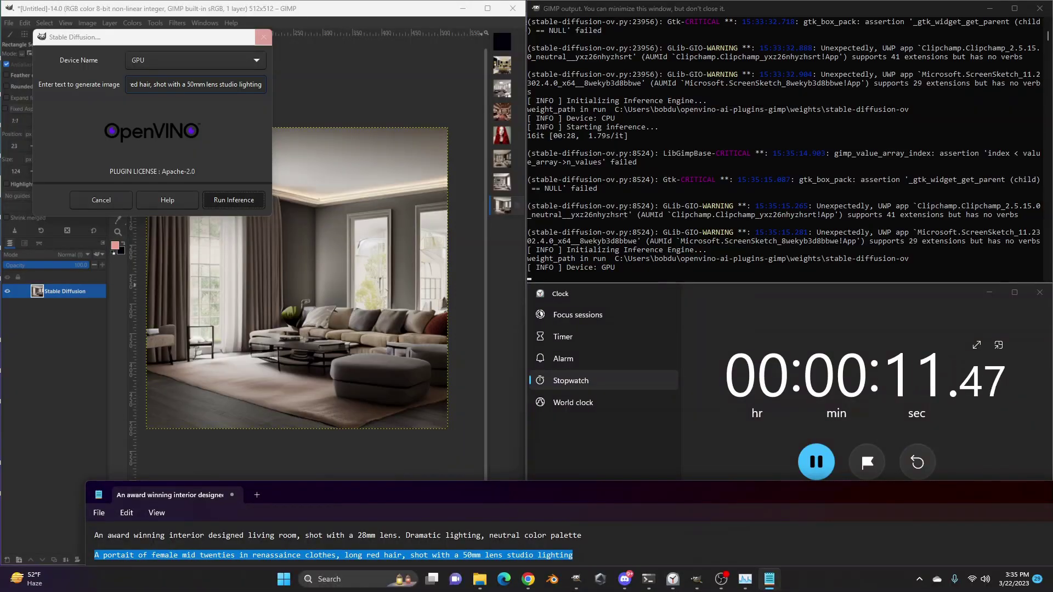
left_click_drag(688, 497, 711, 438)
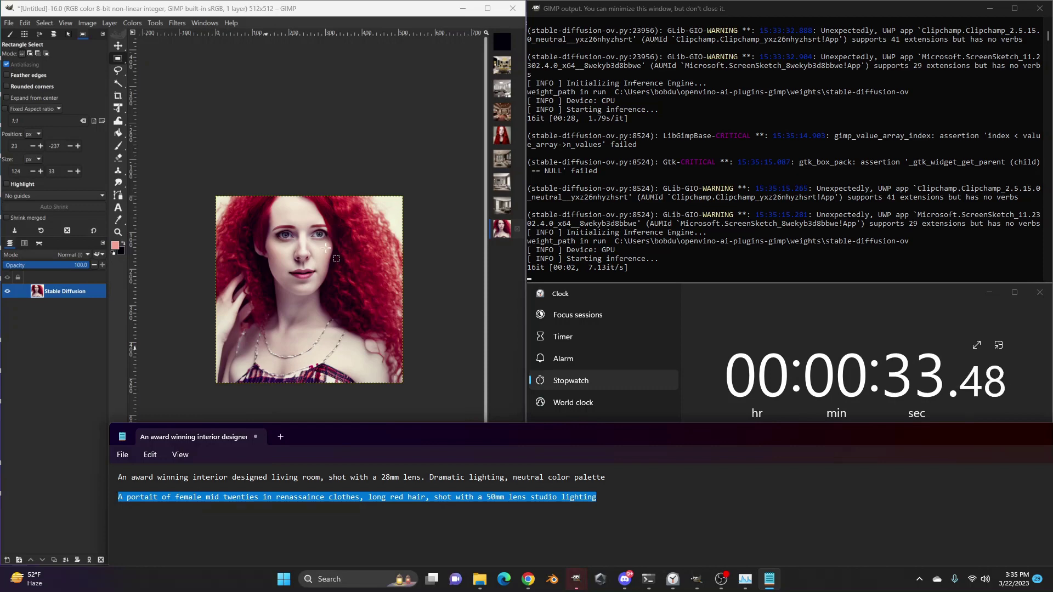
left_click(910, 396)
left_click(816, 462)
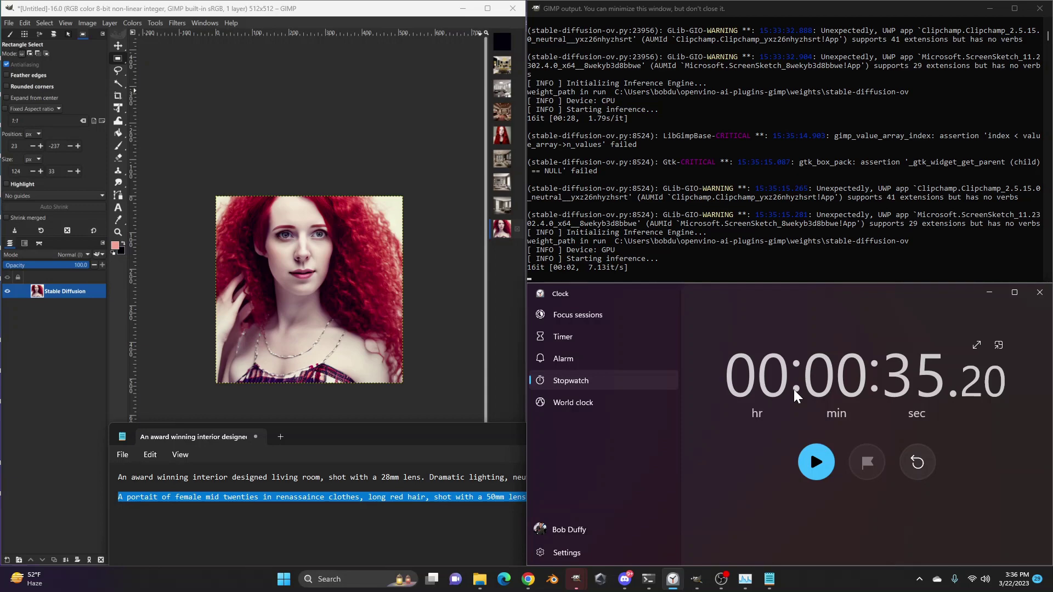
left_click(505, 241)
left_click(504, 137)
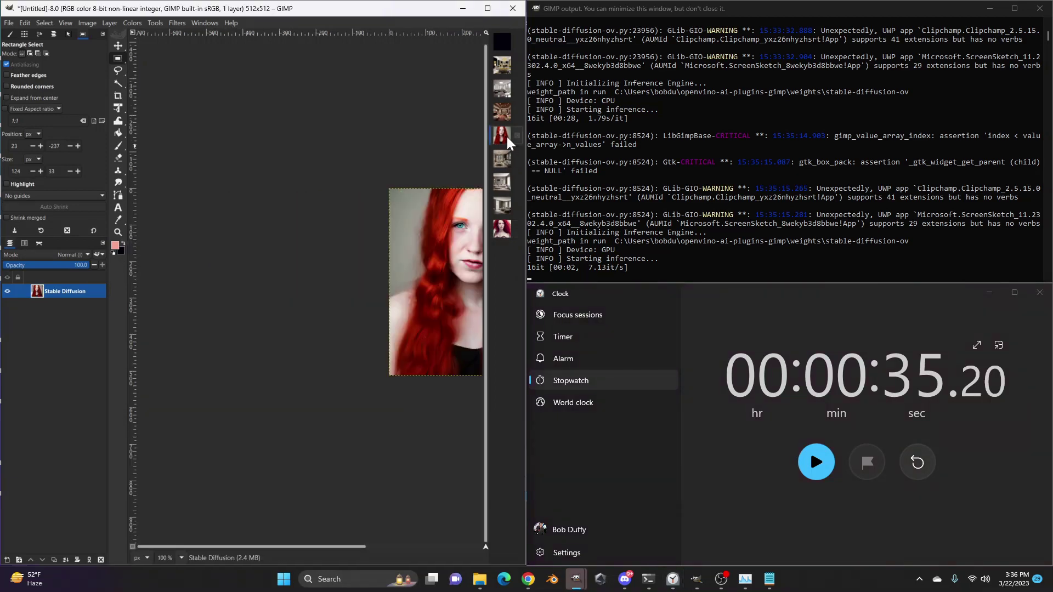
left_click_drag(333, 545, 381, 548)
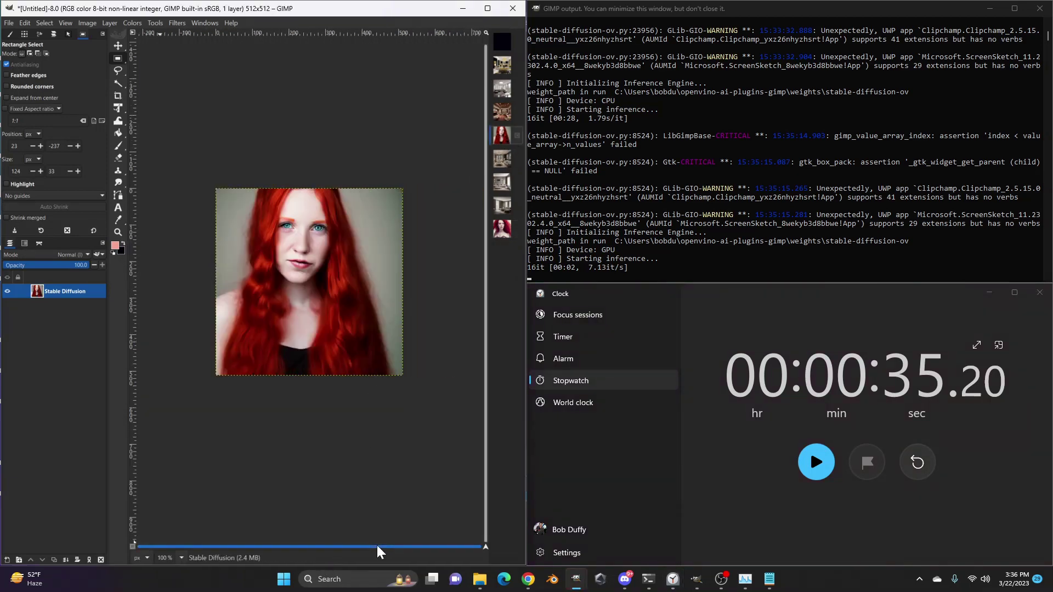
left_click(501, 235)
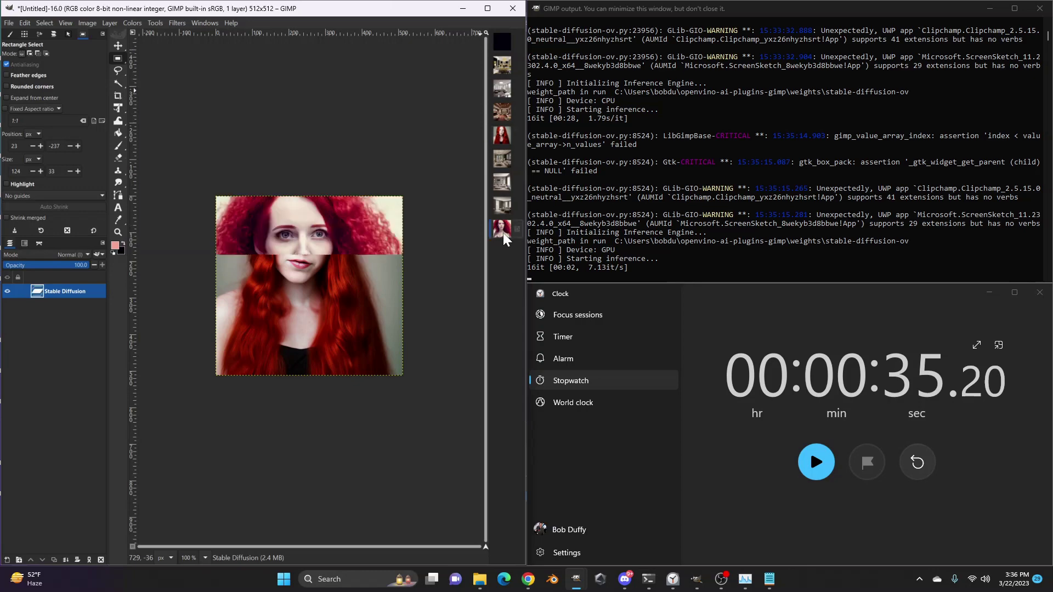
left_click(503, 137)
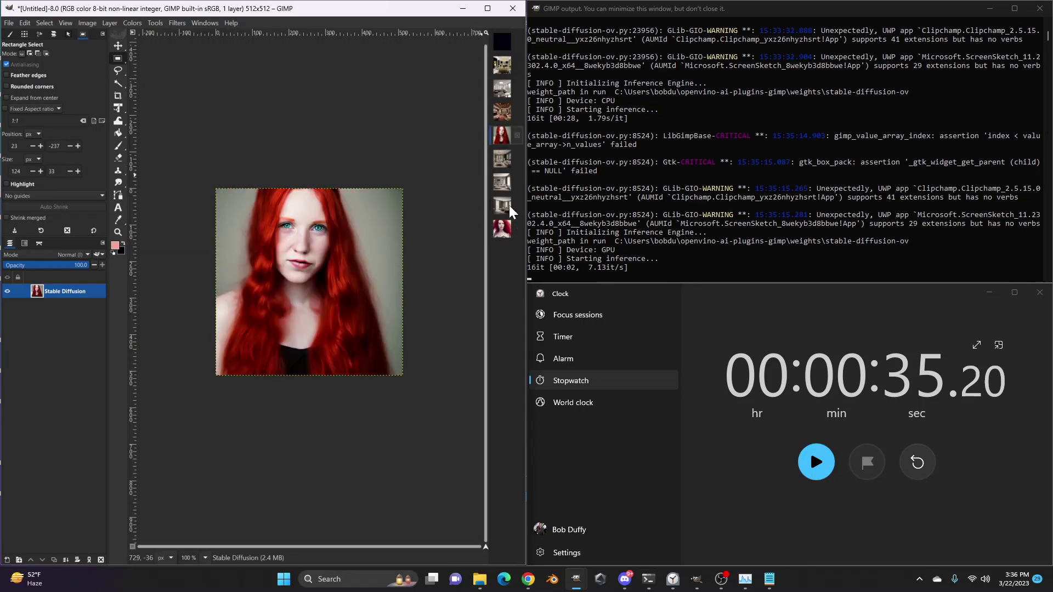
left_click(505, 232)
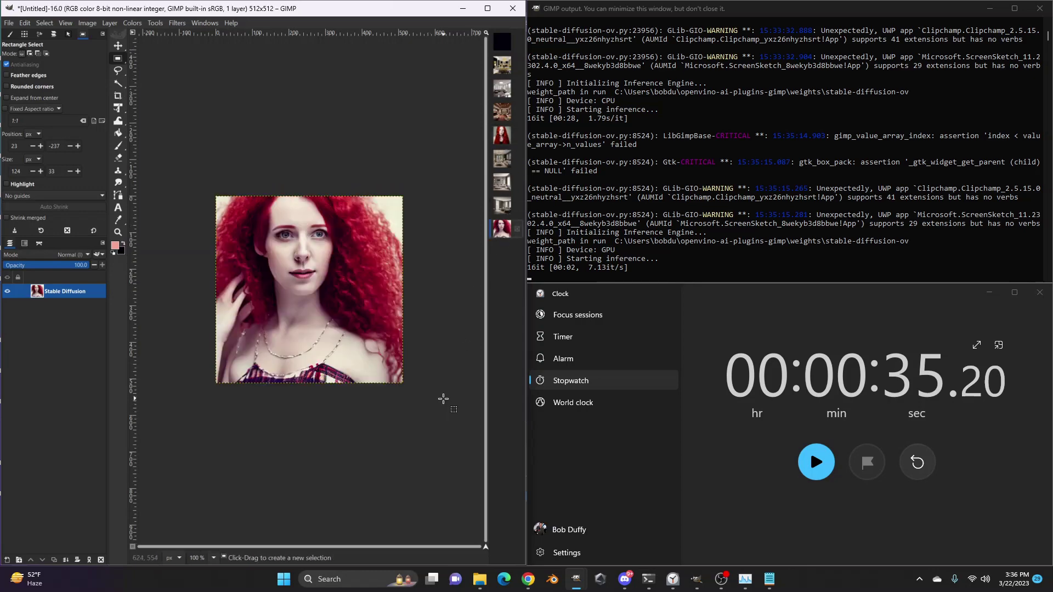
Switch to the Notepad prompts file and drag it up beside the GIMP window.
key("alt+Tab")
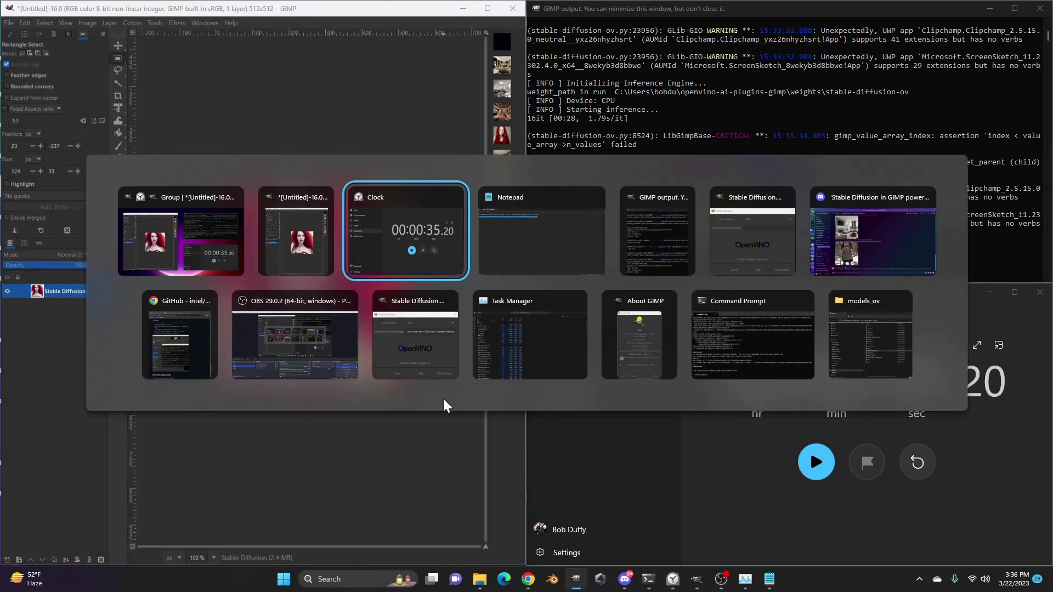
key("alt+Tab")
left_click_drag(371, 436, 729, 314)
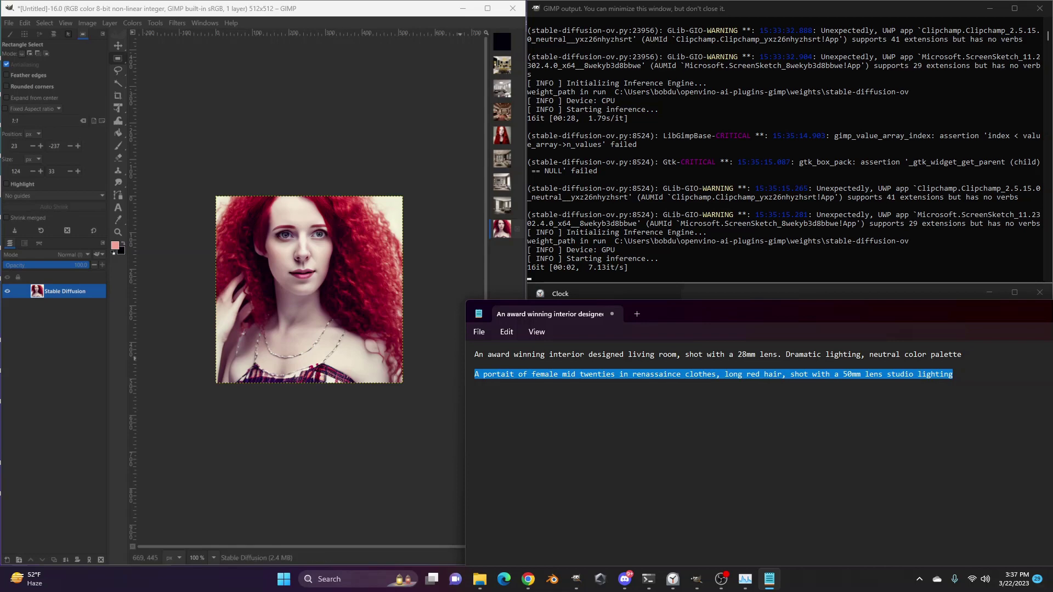
Insert 'color from 1935' into the portrait prompt and delete ' renassaince clothes,'.
left_click(483, 374)
type("color ")
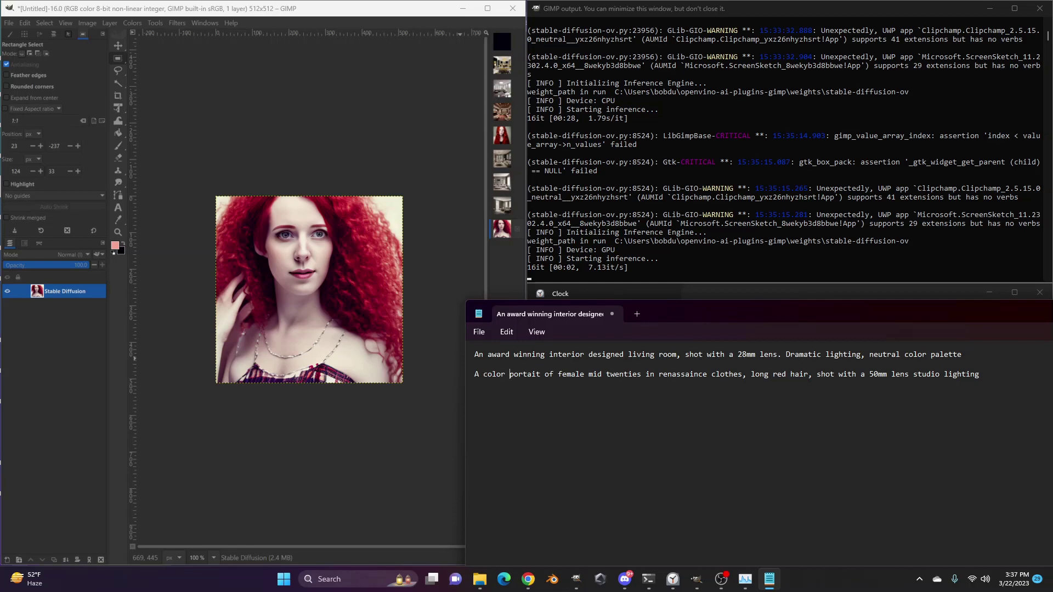
type("from ")
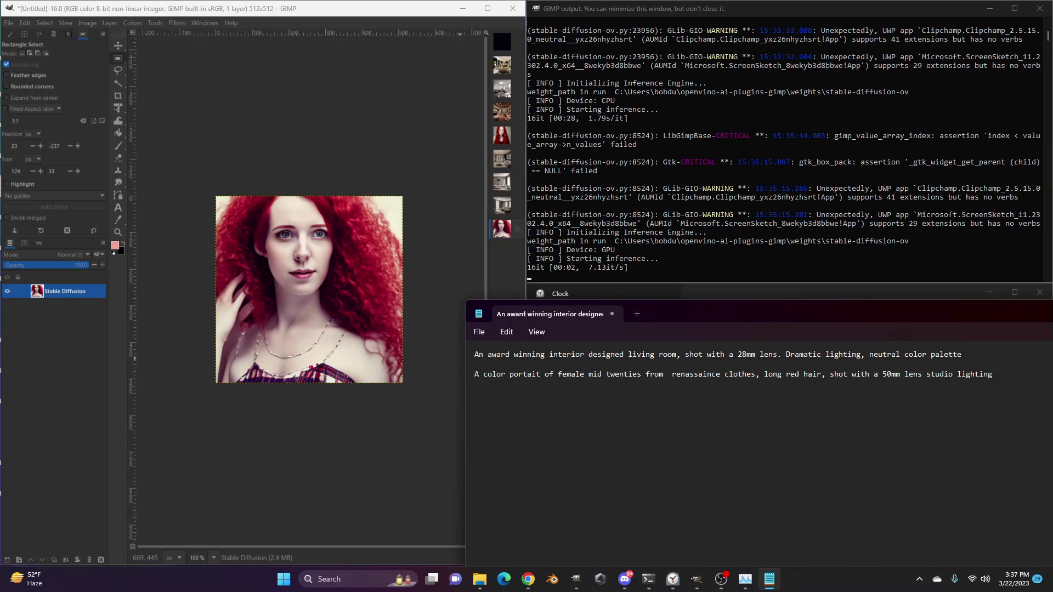
type("1935")
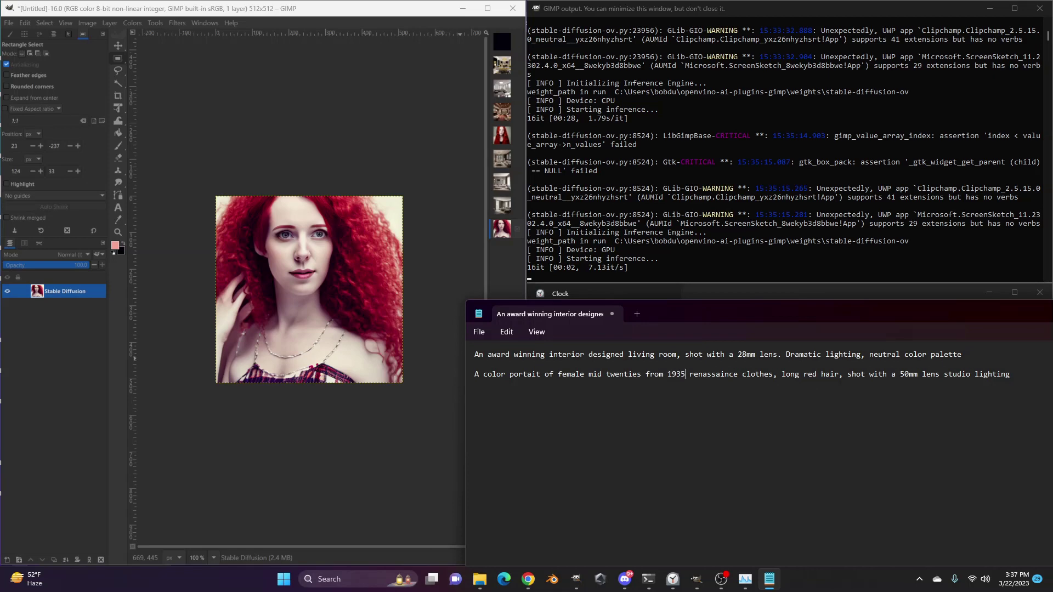
key("shift+Right")
key("shift+Right")
key("shift+Right")
key("shift+Right")
key("shift+Right")
key("shift+Right")
key("shift+Right")
key("shift+Right")
key("shift+Right")
key("shift+Right")
key("shift+Right")
key("shift+Right")
key("shift+Right")
key("shift+Right")
key("shift+Right")
key("shift+Right")
key("shift+Right")
key("shift+Right")
key("shift+Right")
key("shift+Right")
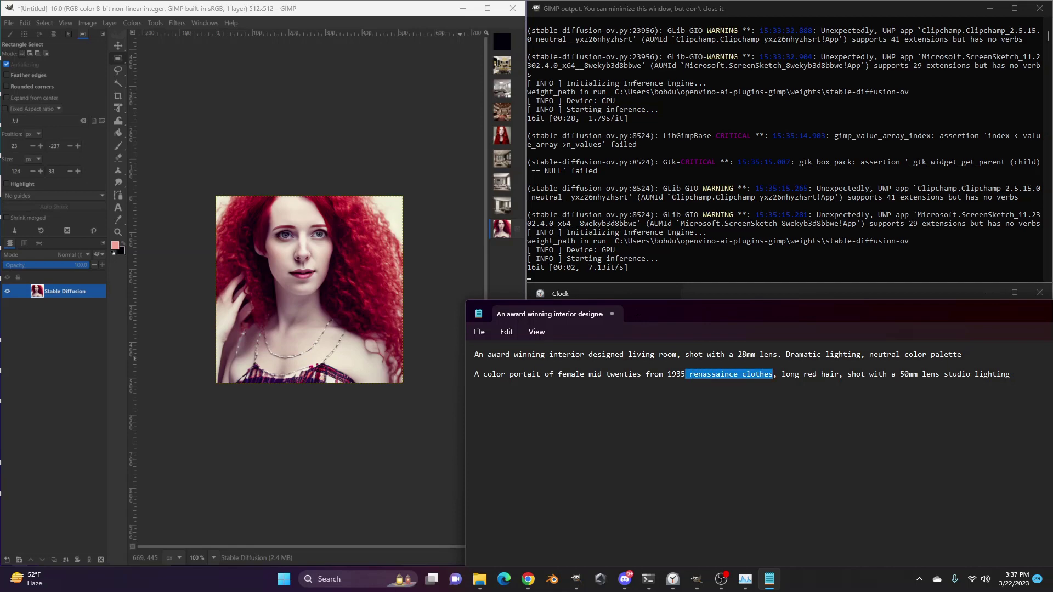
key("shift+Right")
key("BackSpace")
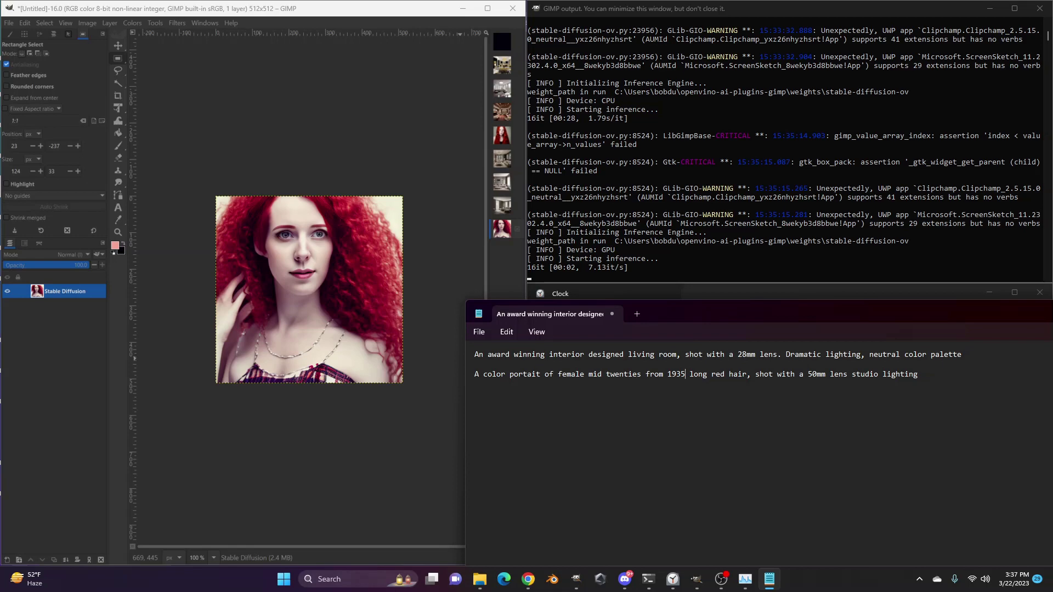
Select the entire revised 1935 portrait prompt line.
left_click_drag(475, 364, 853, 379)
left_click_drag(919, 373, 755, 374)
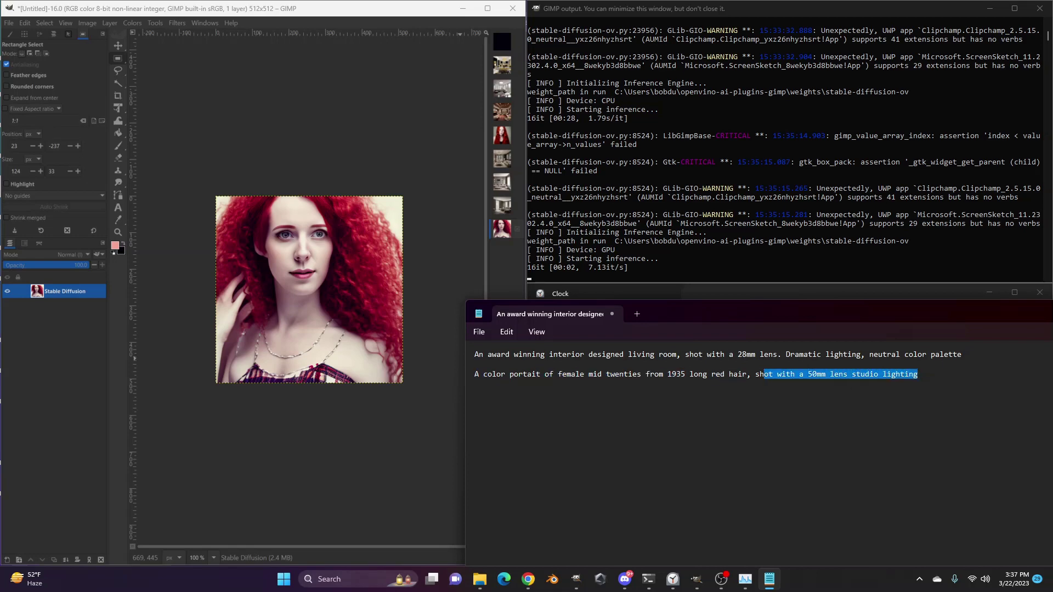
left_click(759, 374)
left_click_drag(492, 373, 747, 374)
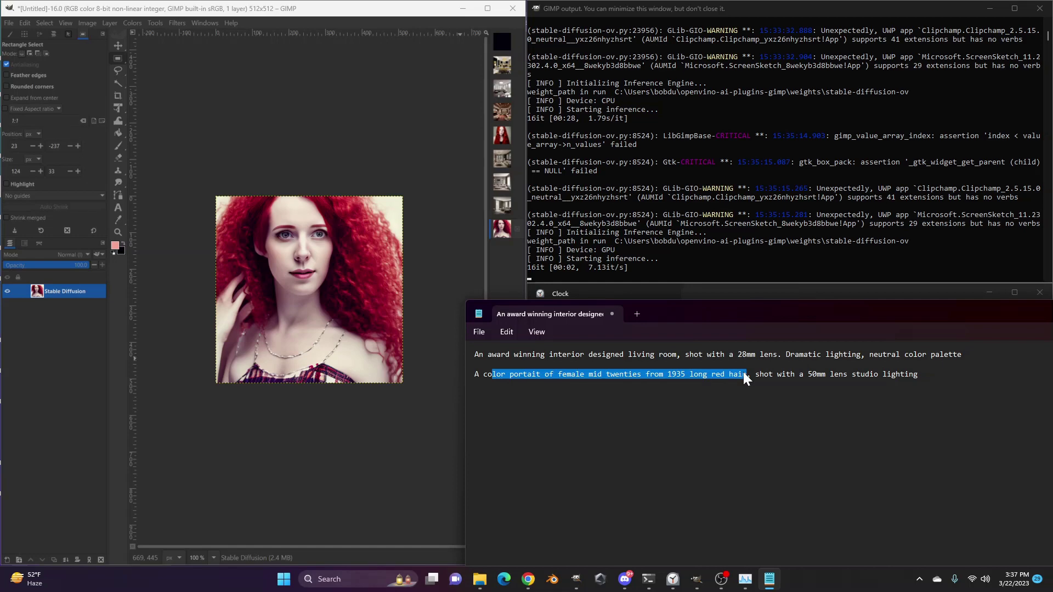
key("Right")
key("Right")
key("Right")
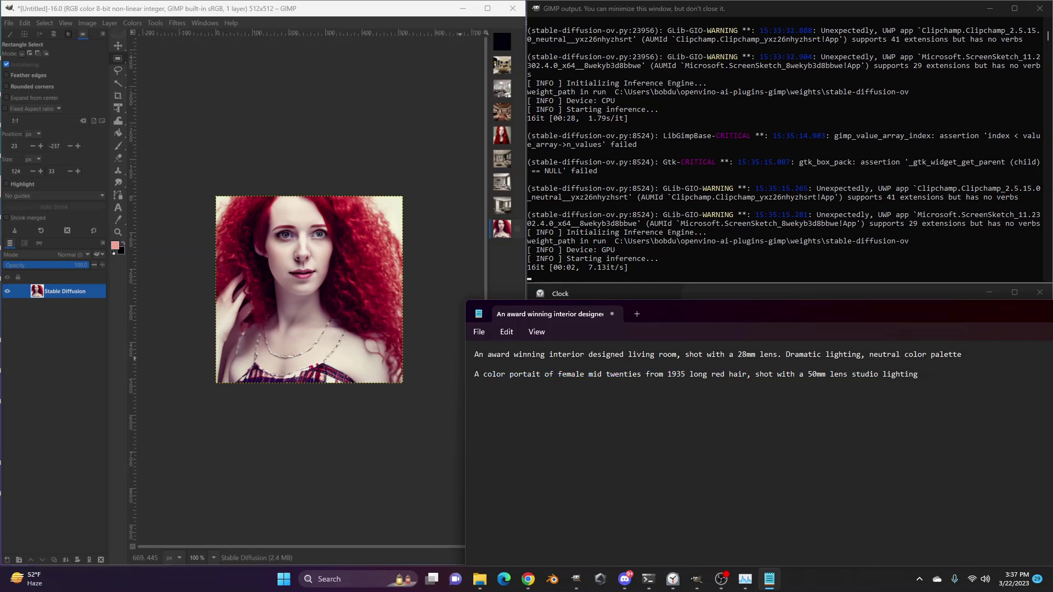
left_click_drag(917, 374, 470, 374)
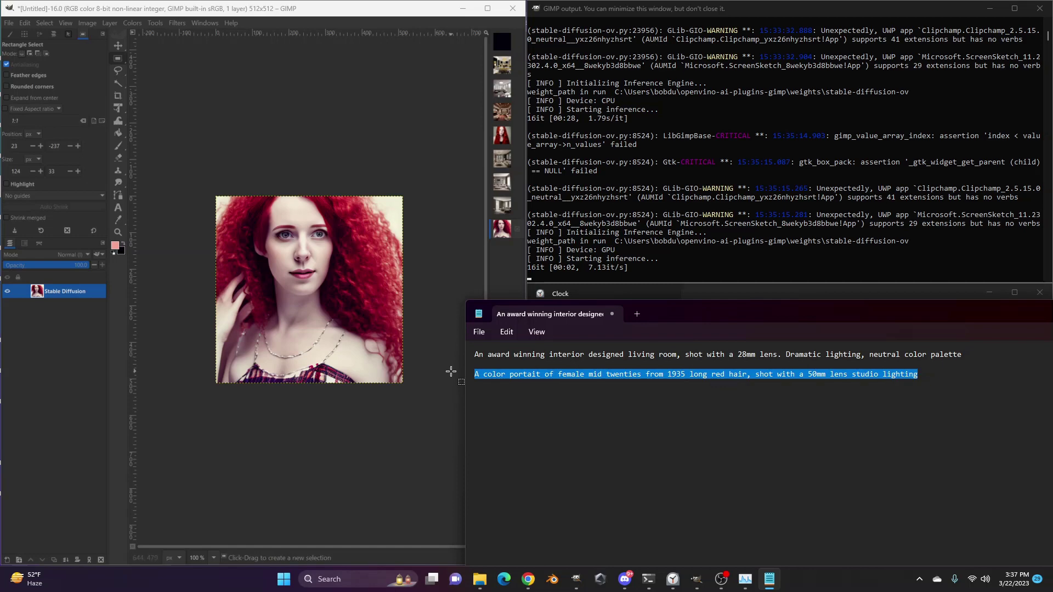
Paste the revised 1935 portrait prompt into Stable Diffusion and run it on the GPU.
left_click(104, 22)
left_click(104, 22)
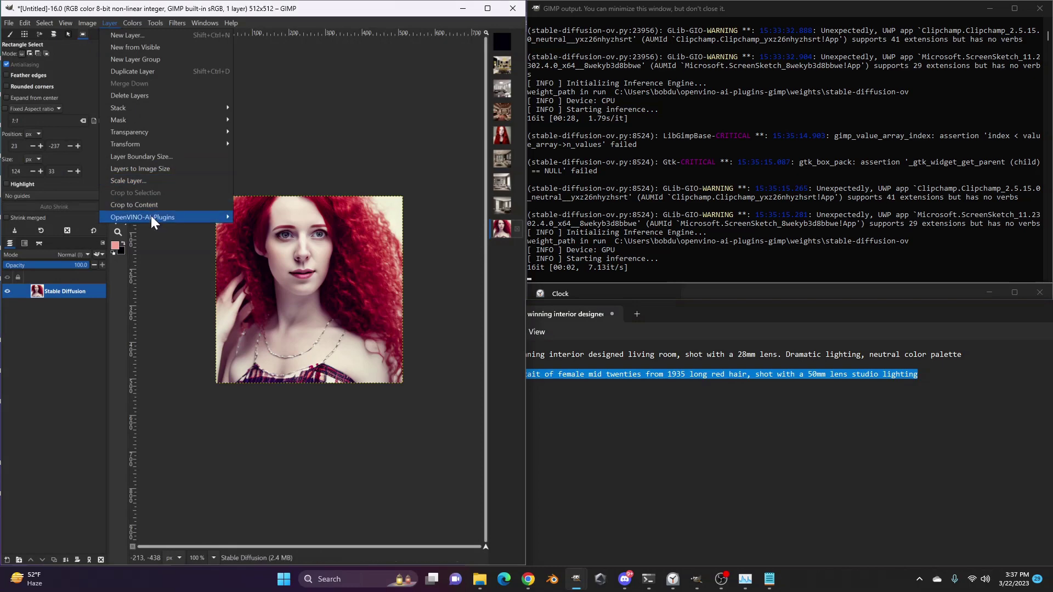
mouse_move(150, 217)
left_click(287, 243)
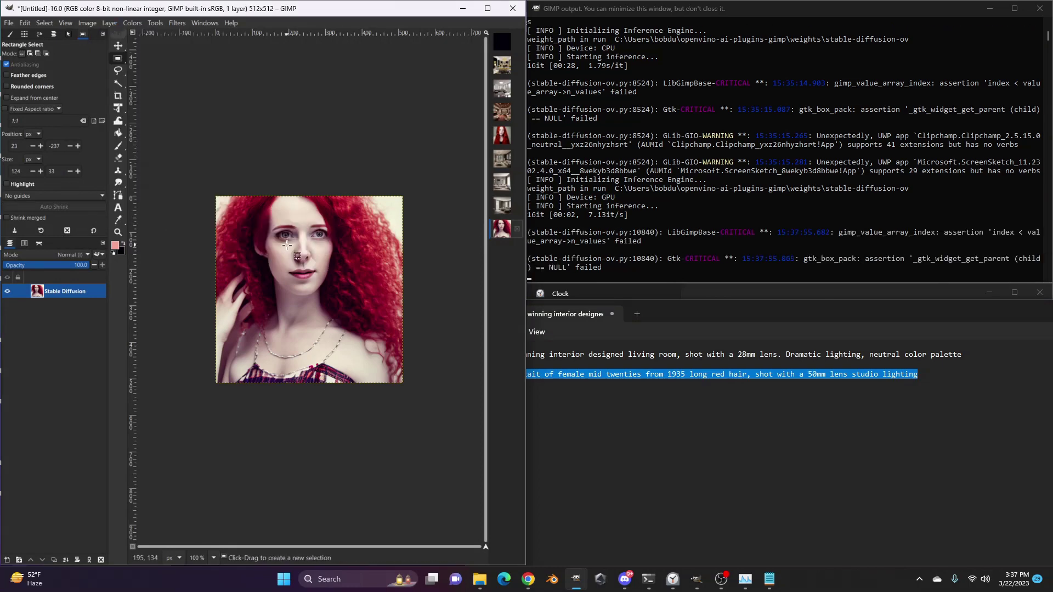
left_click(263, 155)
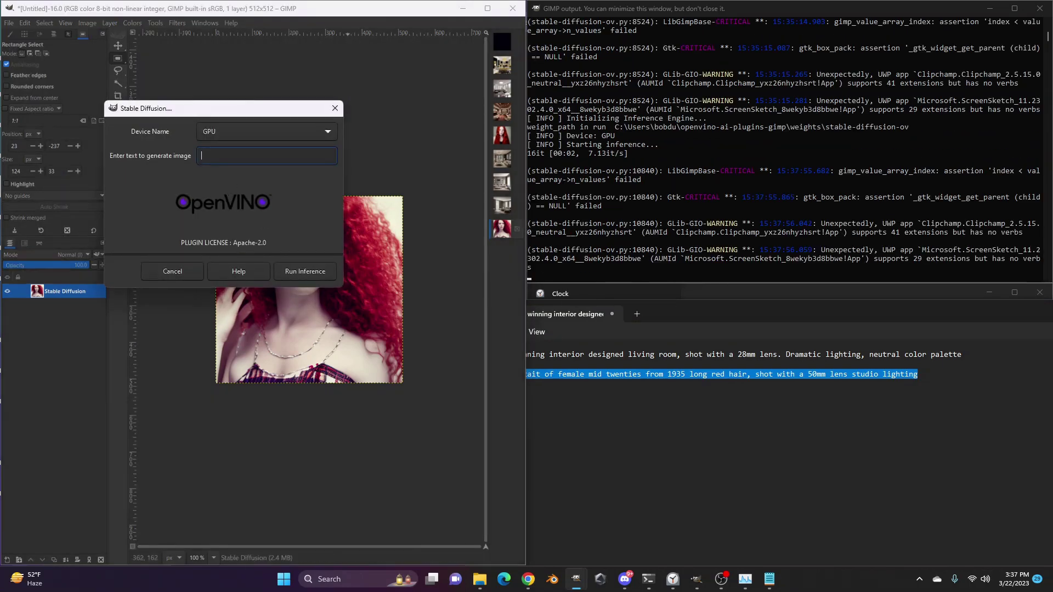
type("Portrait of female mid twenties from 1935 long red hair, shot with a 50mm lens studio lighting")
left_click(296, 271)
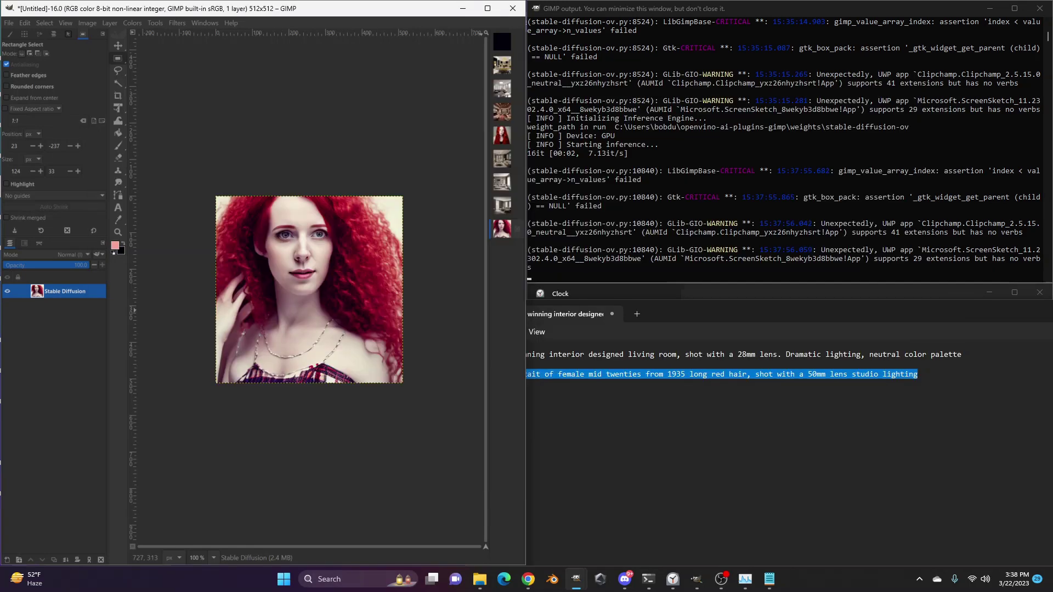
Reset the Clock stopwatch to zero, start it, and watch the console progress.
key("alt+Tab")
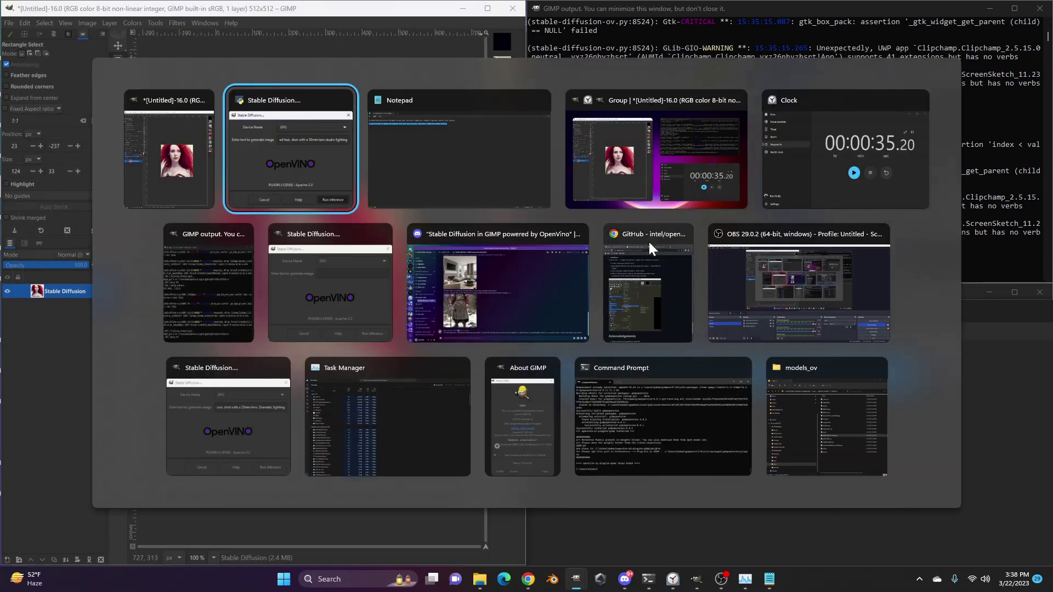
left_click(827, 183)
left_click(917, 462)
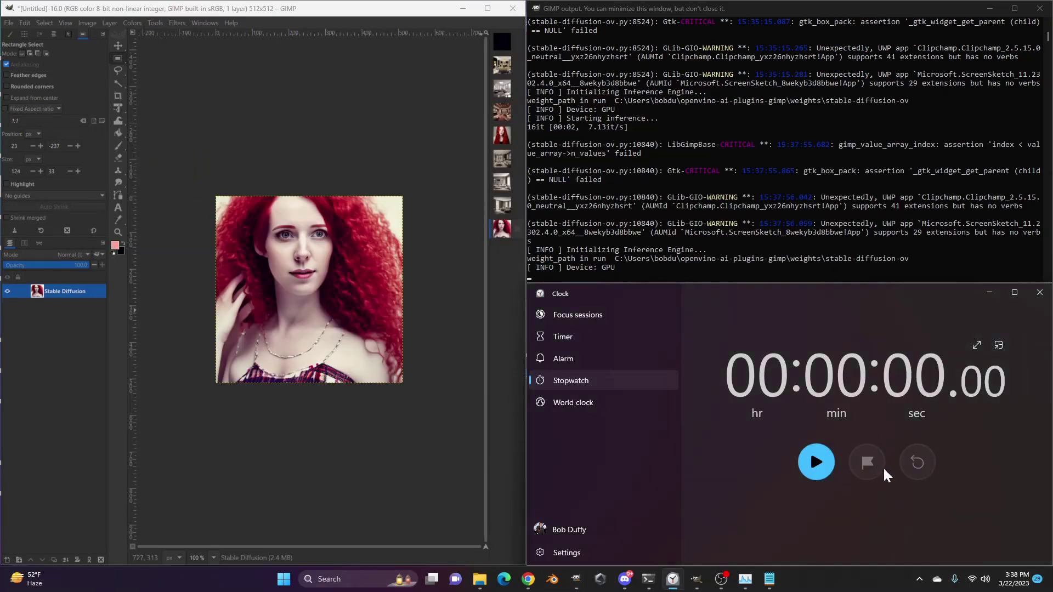
left_click(820, 465)
left_click(700, 275)
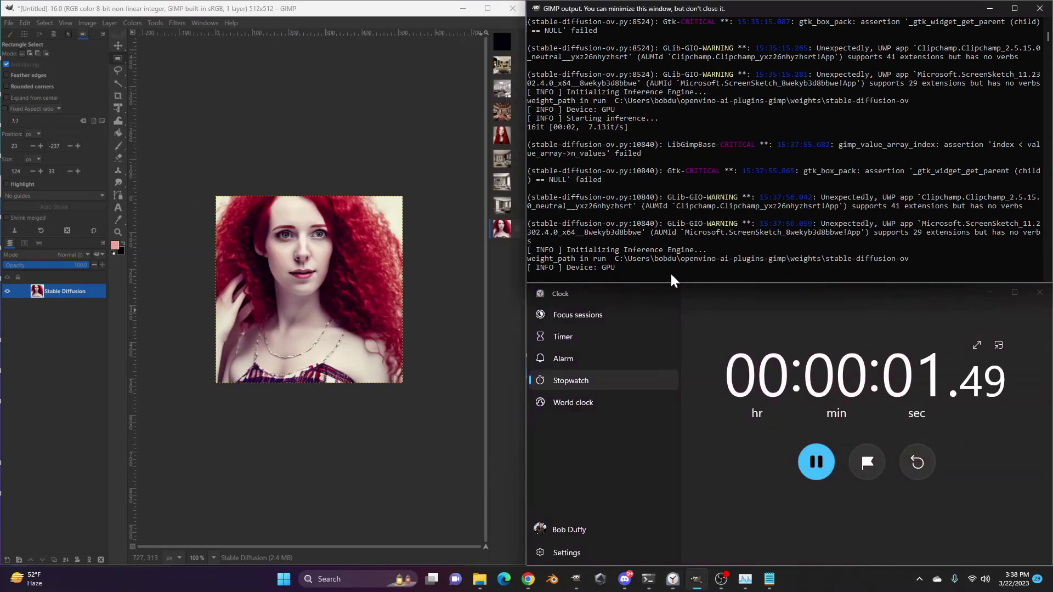
Flip through the image tabs to the modern room, then settle on the gold-and-black living room.
key("alt+Tab")
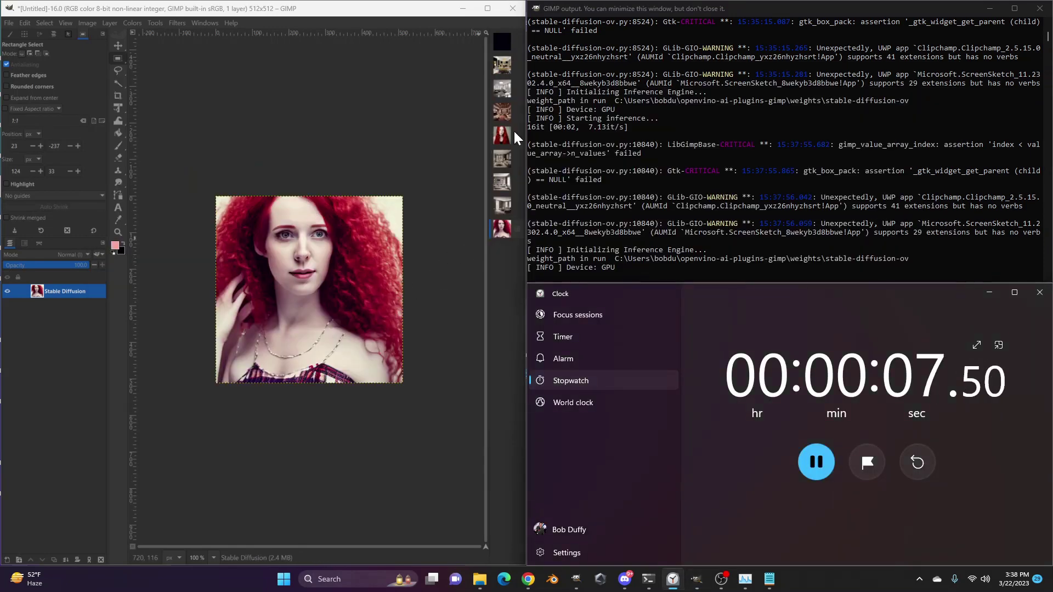
left_click(502, 66)
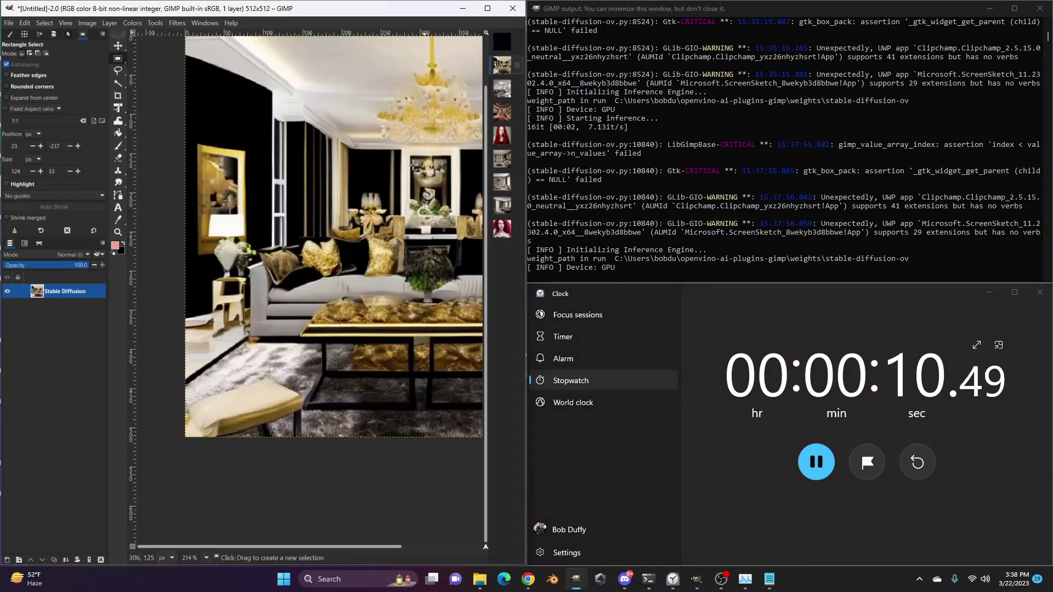
left_click(500, 86)
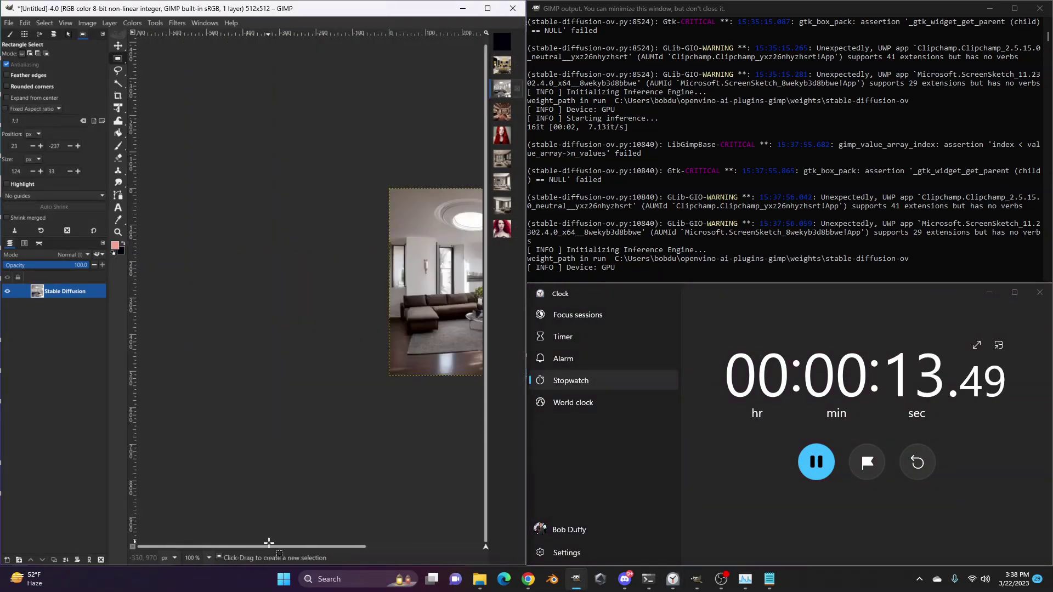
left_click_drag(276, 547, 336, 537)
left_click(504, 62)
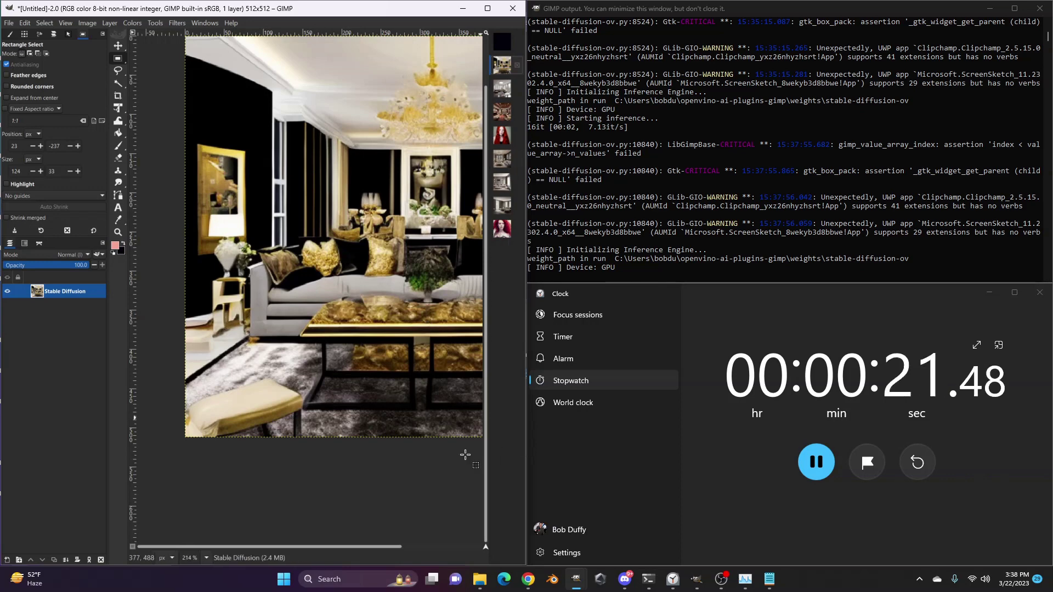
View the new red-and-teal-haired 1935 portrait and stop the stopwatch at 28.99 seconds.
left_click(501, 229)
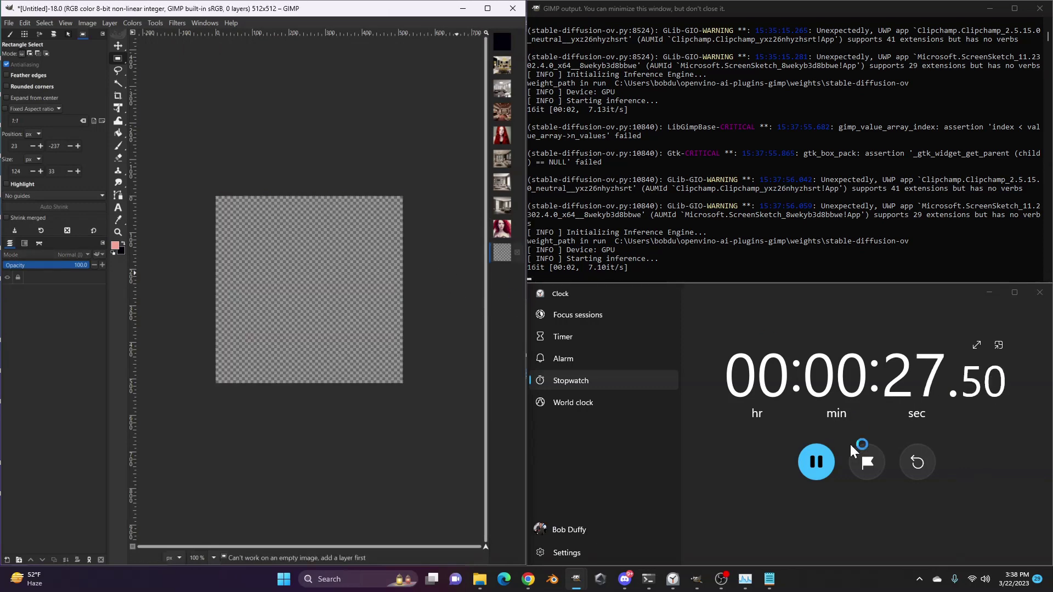
left_click(818, 460)
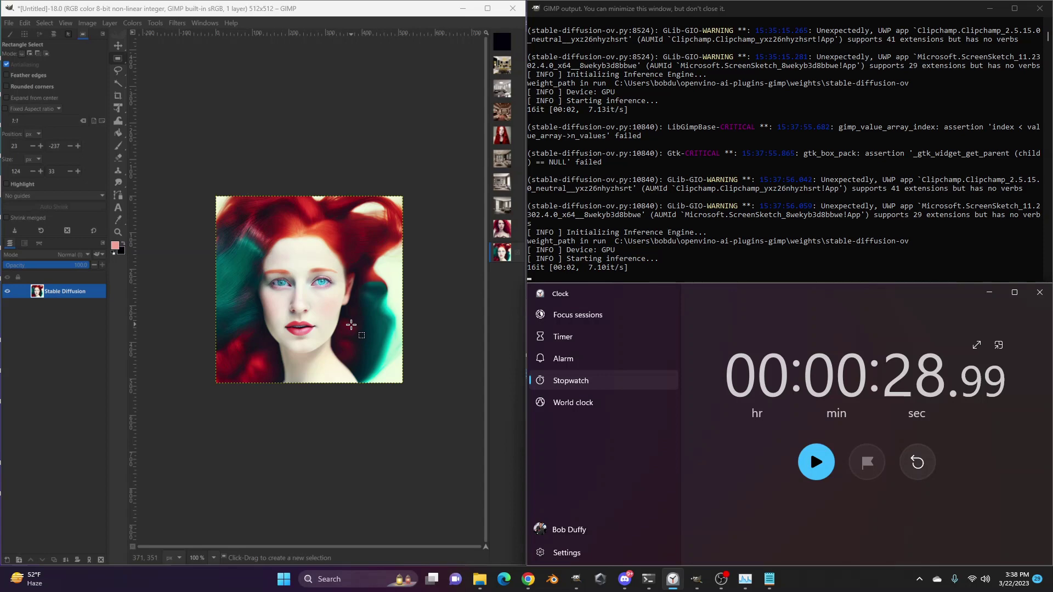
Duplicate the second prompt line in Notepad as a new third prompt.
key("alt+Tab")
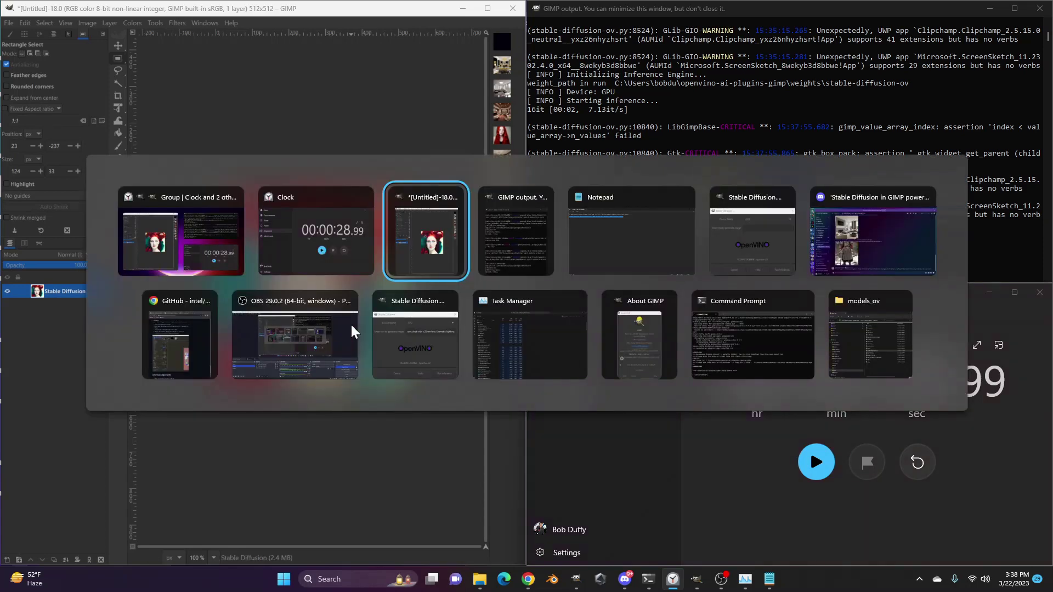
key("Tab")
key("Tab")
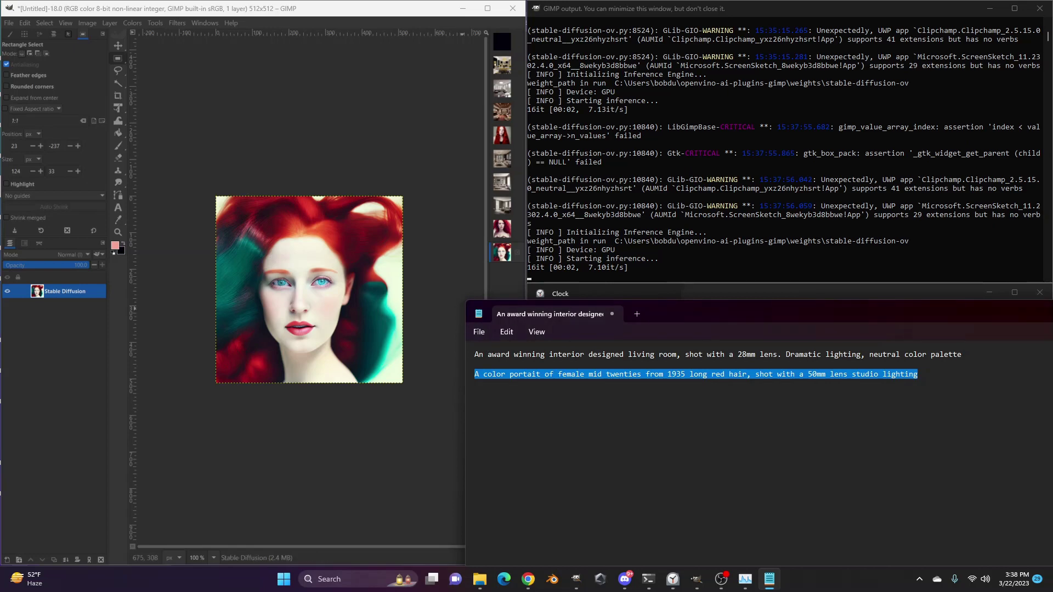
left_click(669, 373)
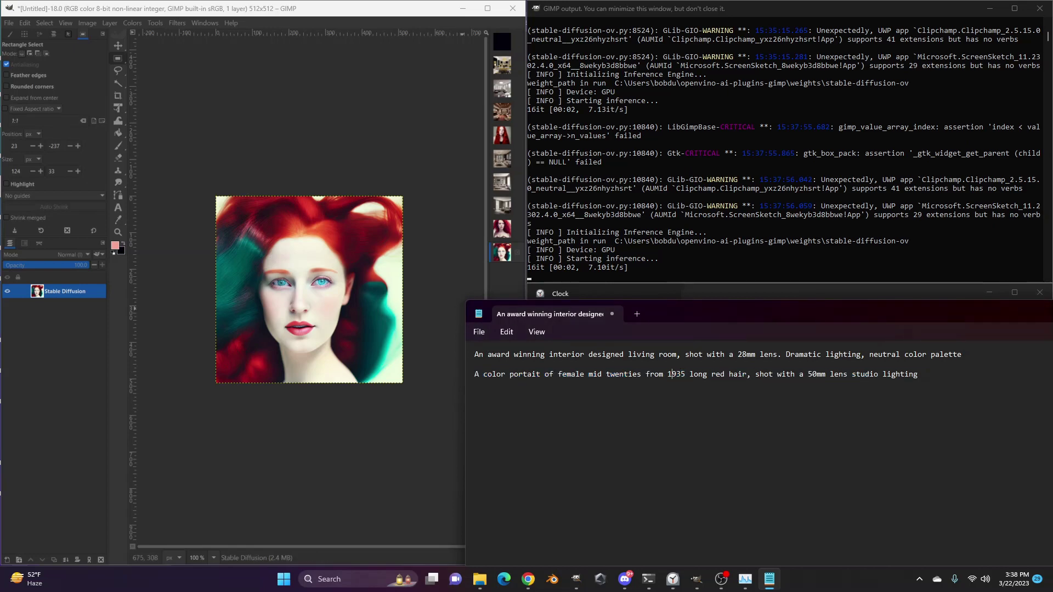
triple_click(671, 374)
key("ctrl+c")
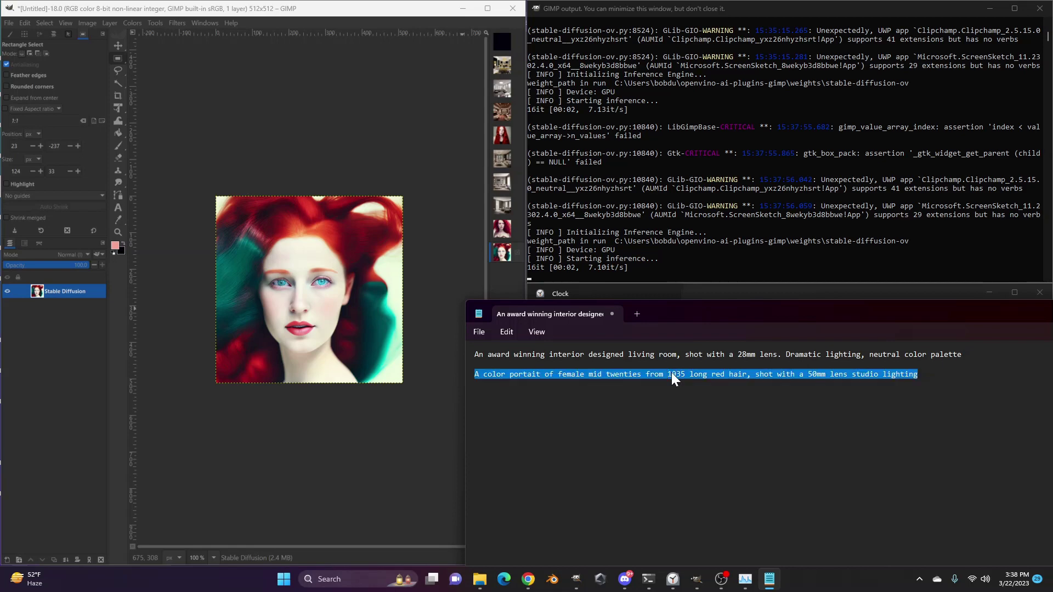
left_click(87, 24)
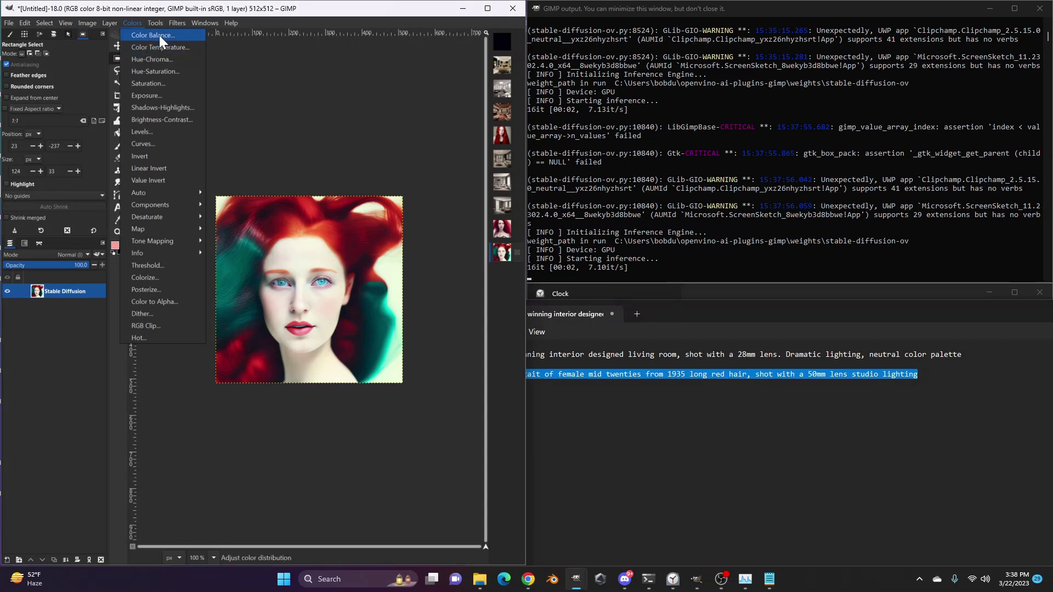
left_click(918, 374)
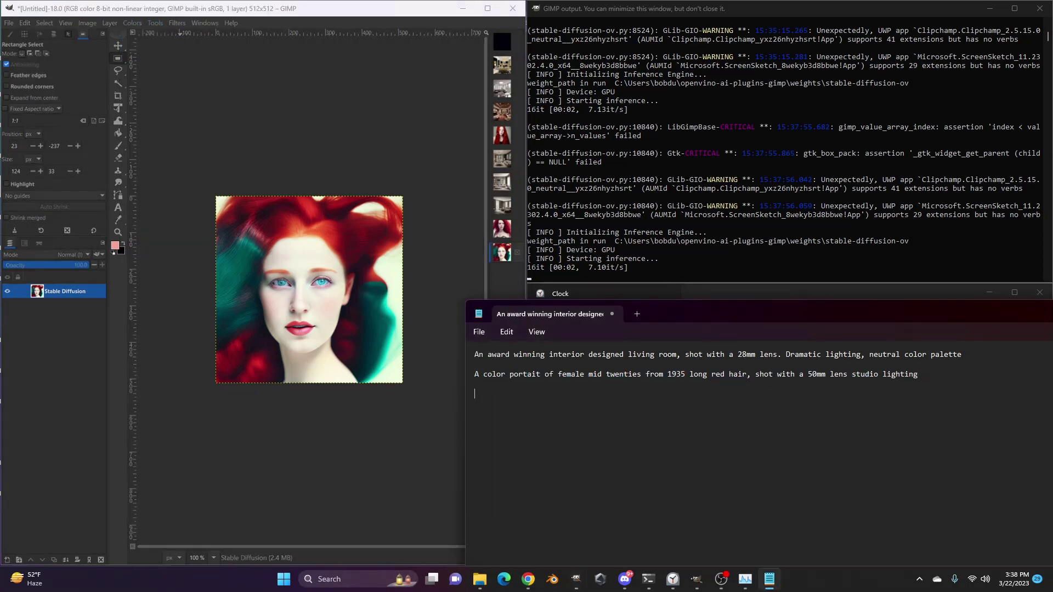
key("ctrl+v")
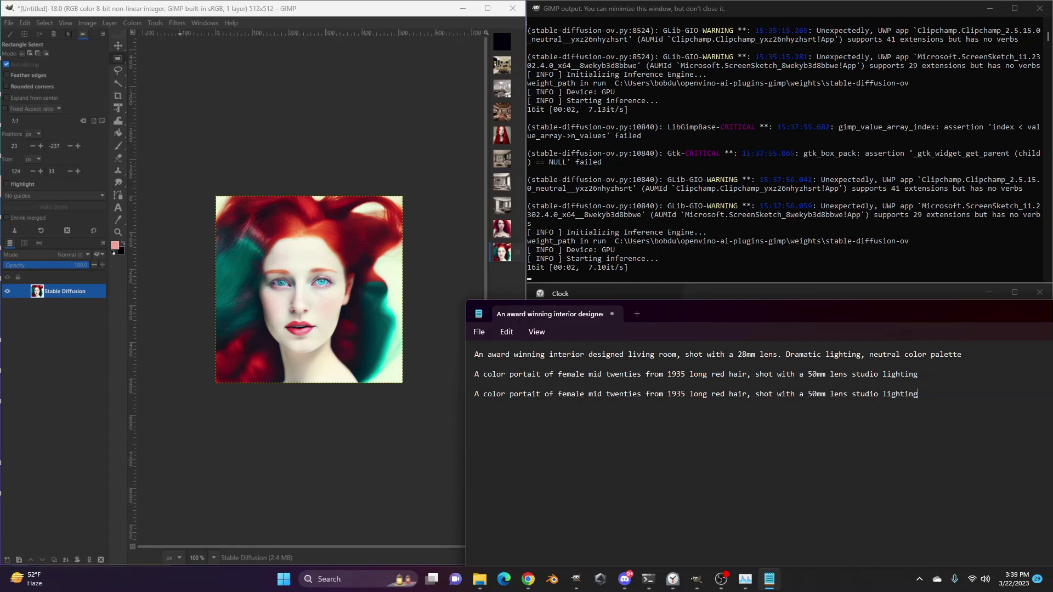
Replace 'mid' in the third prompt with '25 year old female taken in 1935'.
double_click(592, 394)
type("from here")
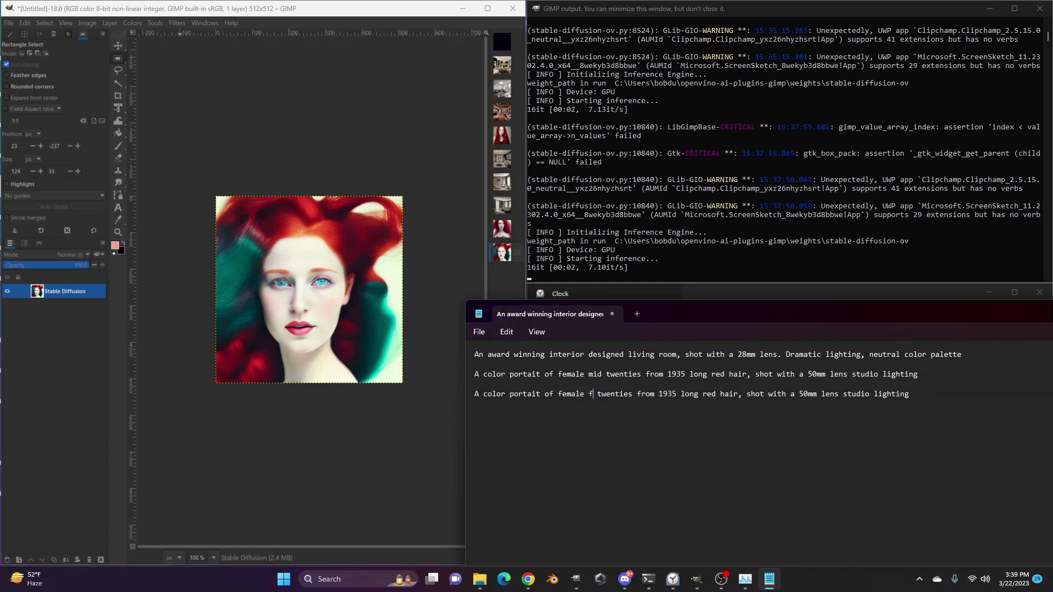
key("BackSpace")
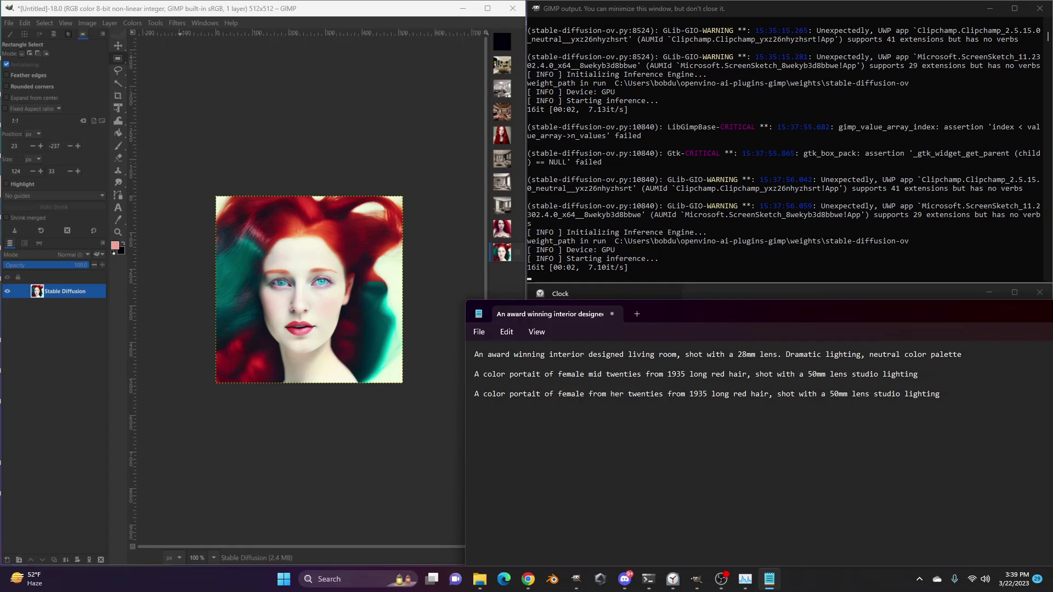
key("BackSpace")
key("BackSpace")
key("BackSpace")
key("BackSpace")
key("BackSpace")
key("BackSpace")
key("BackSpace")
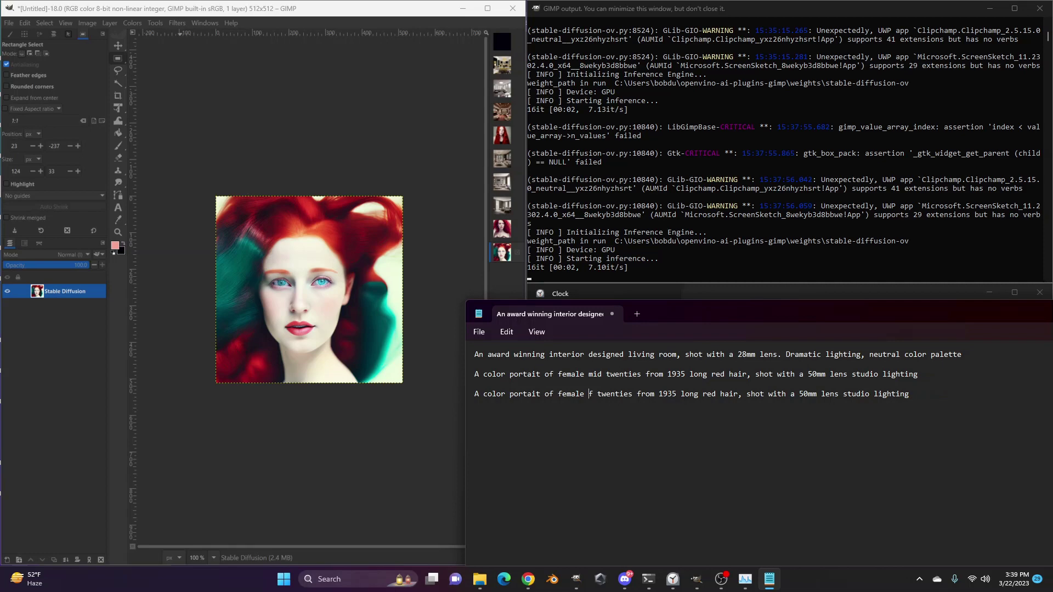
left_click(558, 394)
type("25 year o")
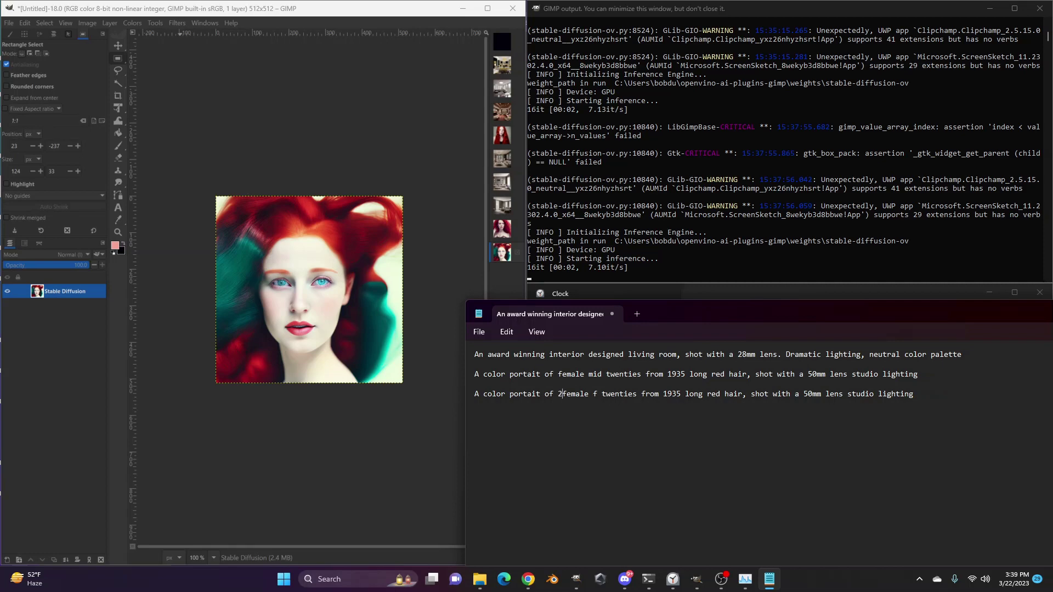
type("ld female ")
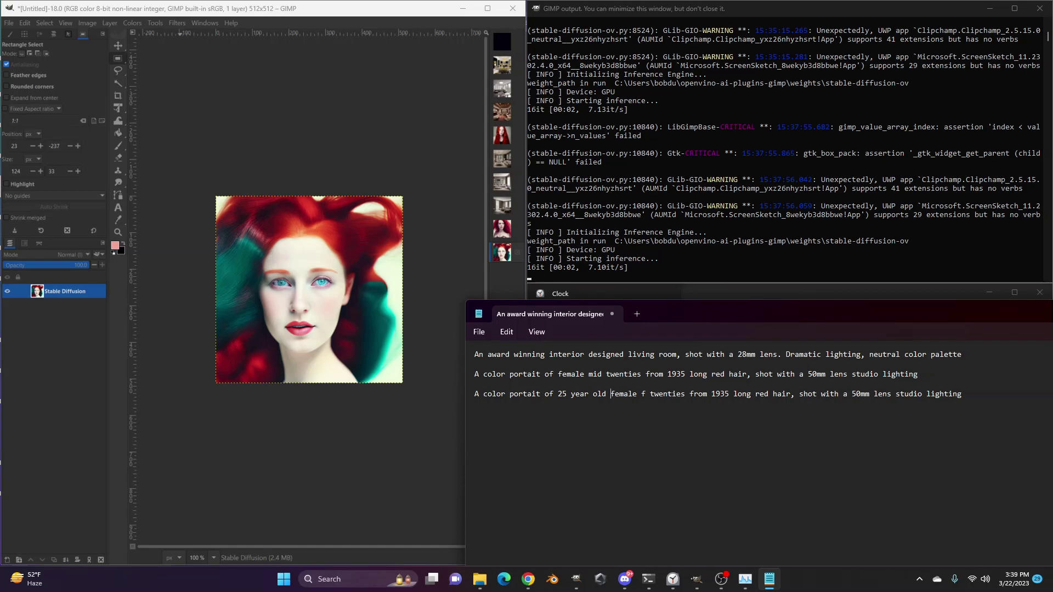
type("taken in")
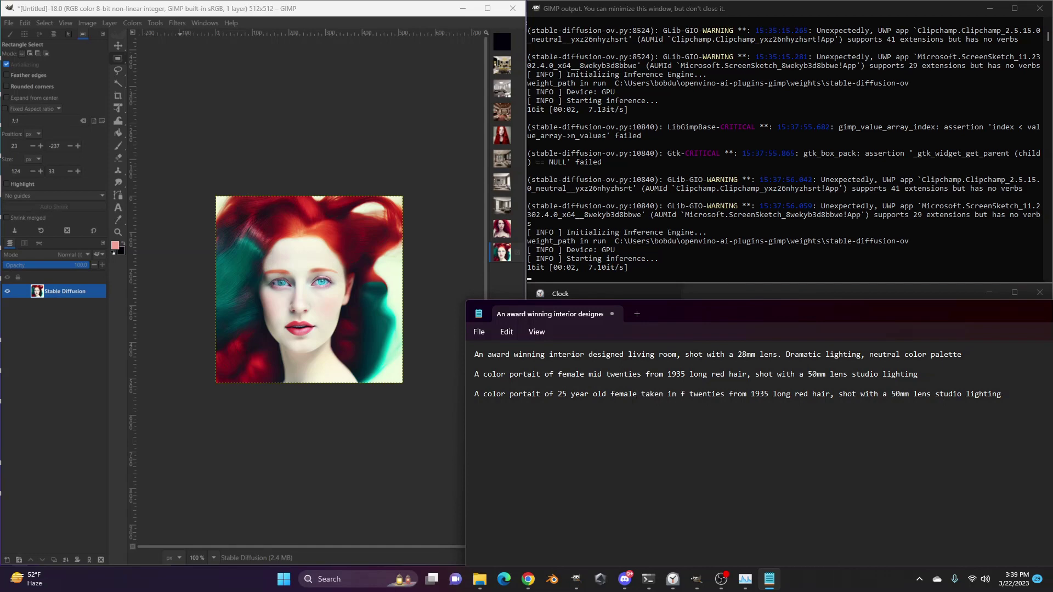
key("shift+Right")
key("ctrl+shift+Right")
key("ctrl+shift+Right")
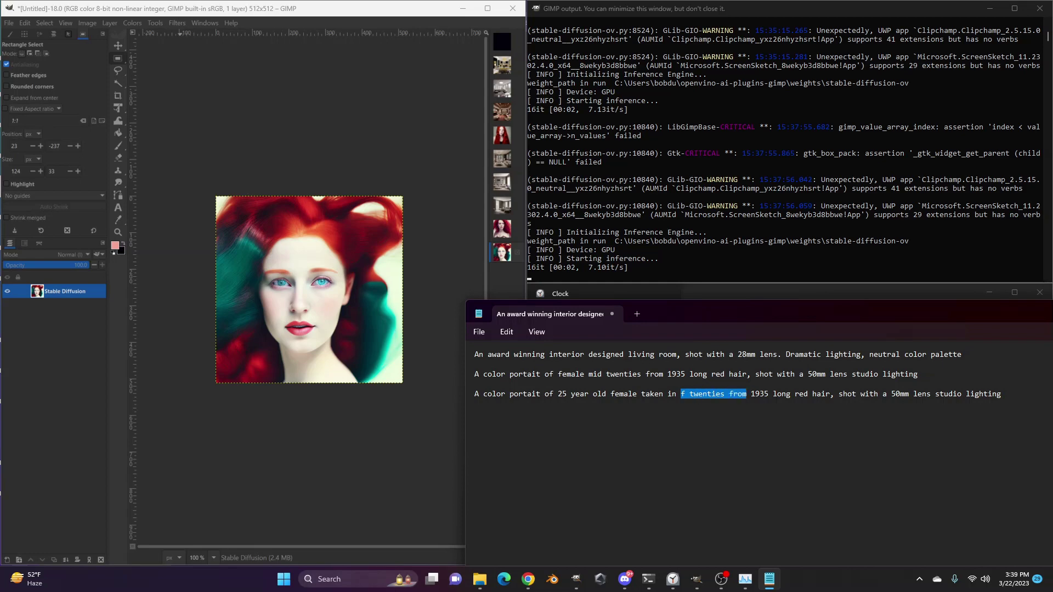
key("Delete")
key("BackSpace")
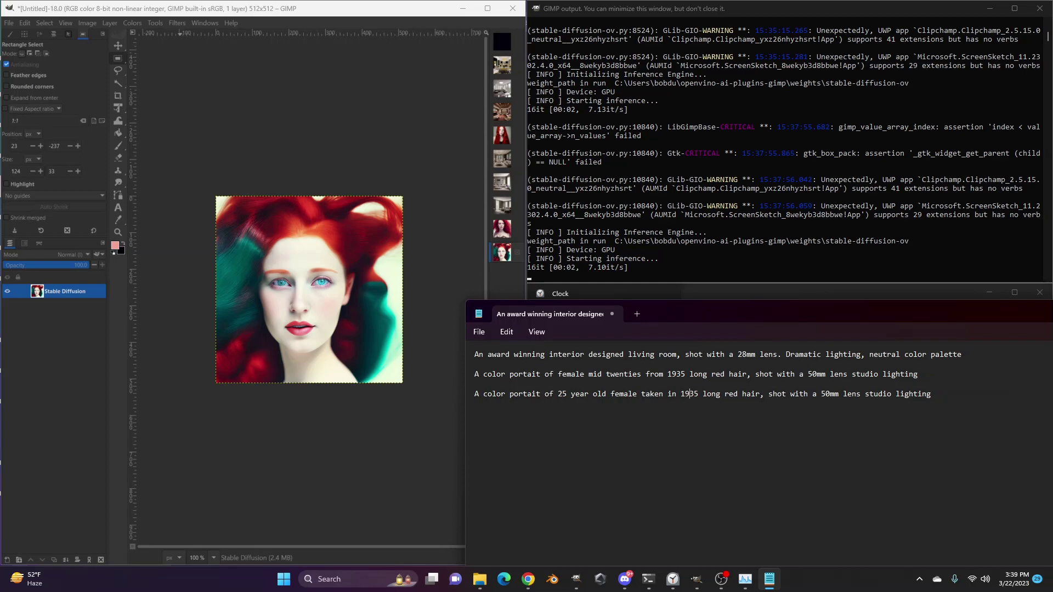
Add 'decorative clothes,', change 'studio lighting' to 'interior studio', and select the line.
type(",")
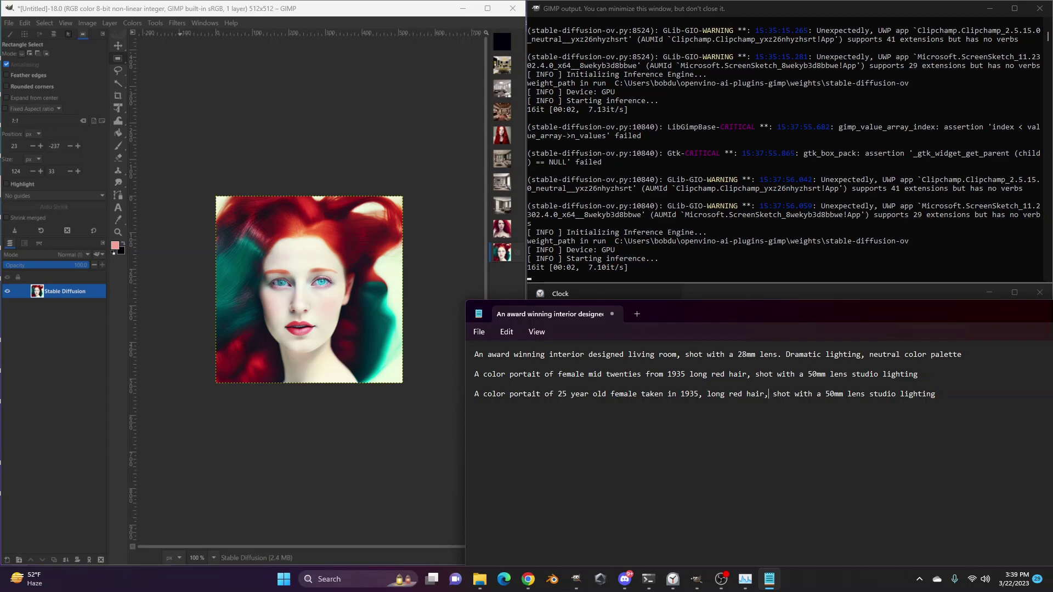
type(" decorativ ")
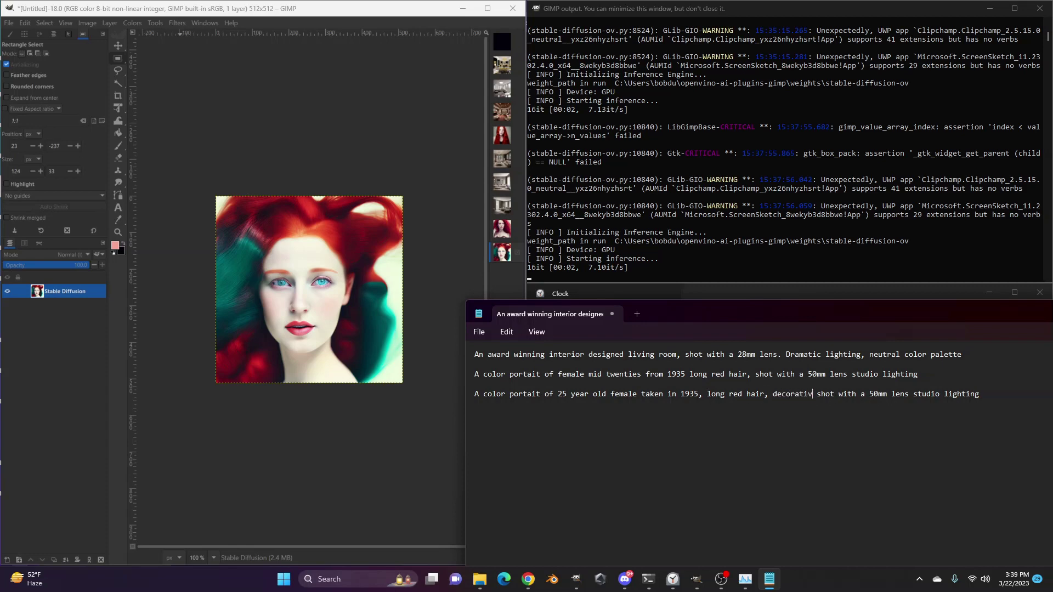
type("e cloth")
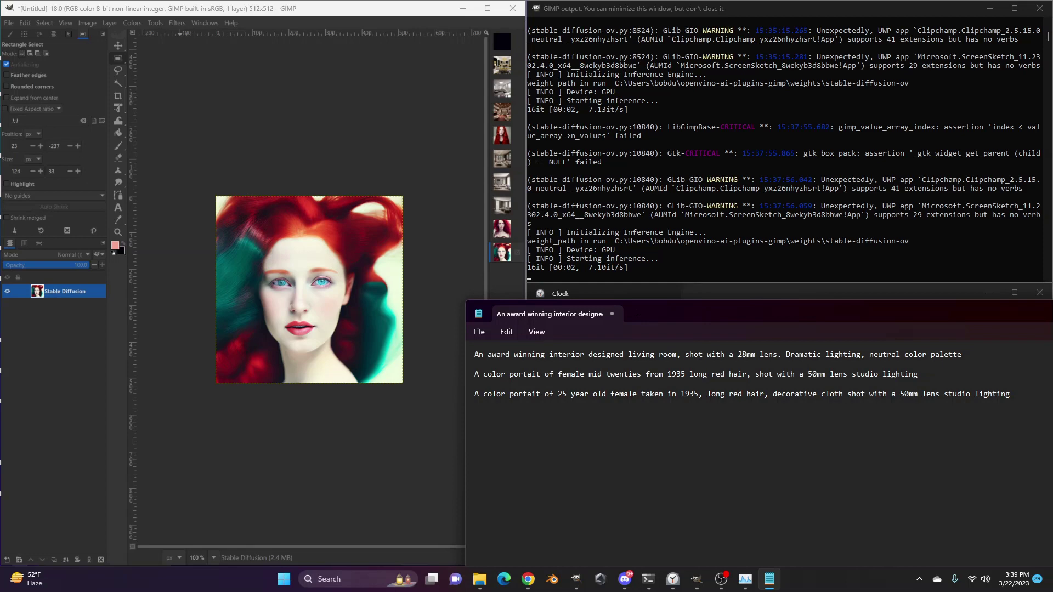
type("es")
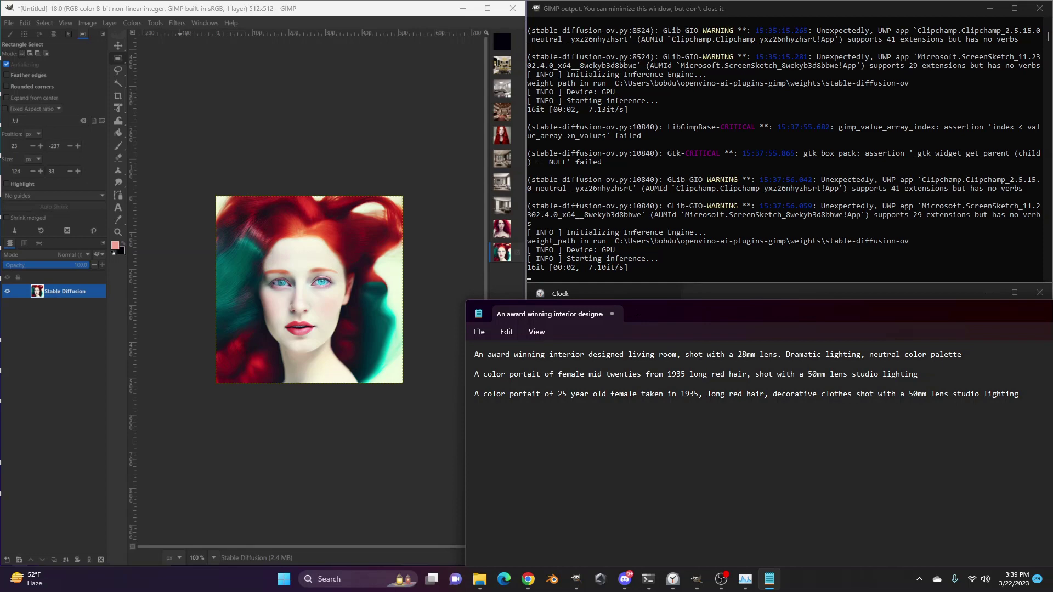
type(",")
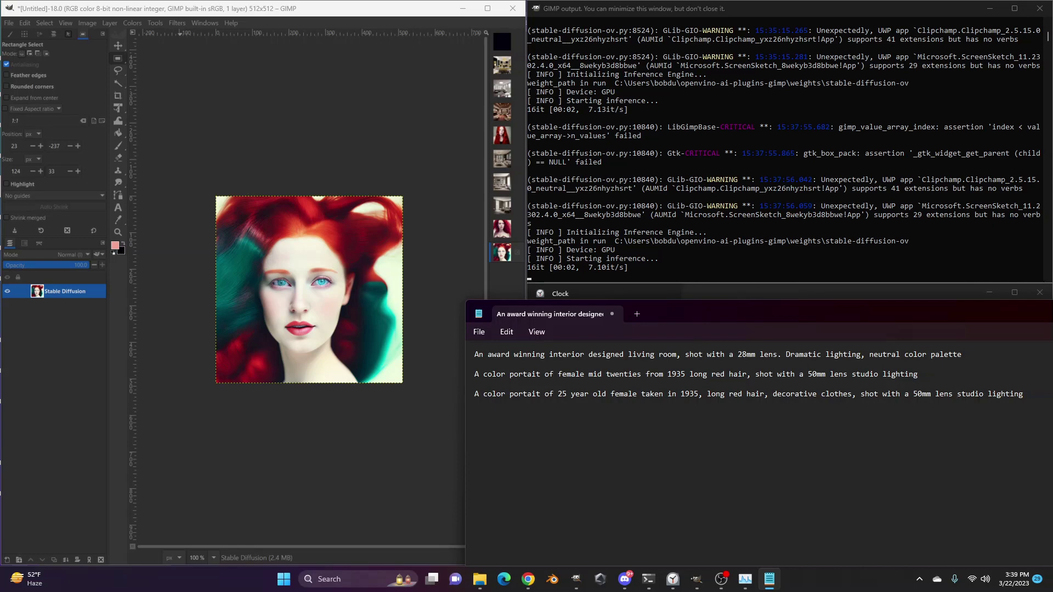
left_click_drag(1023, 393, 957, 394)
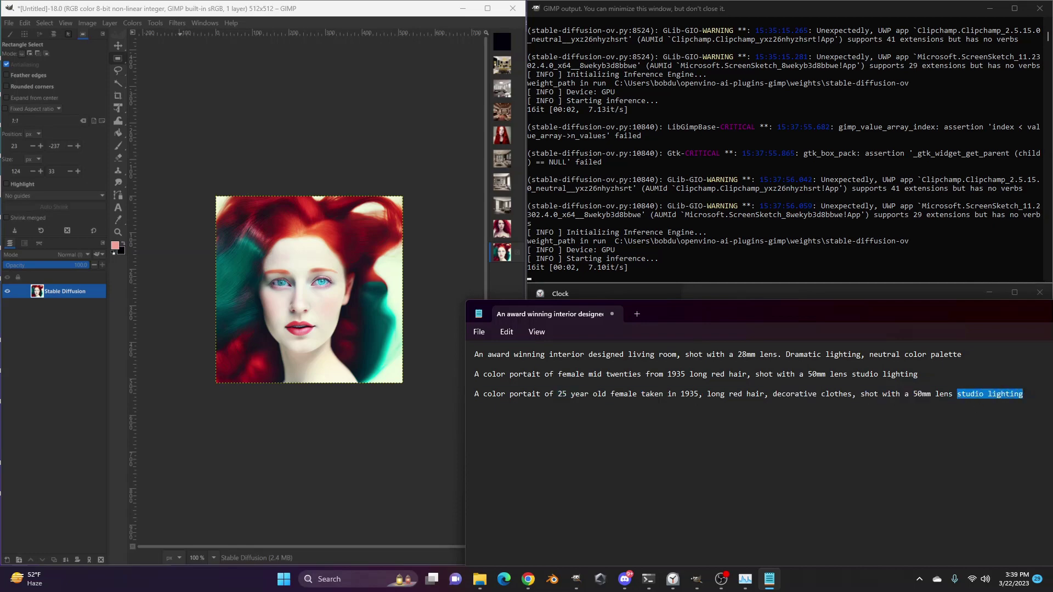
type("inter")
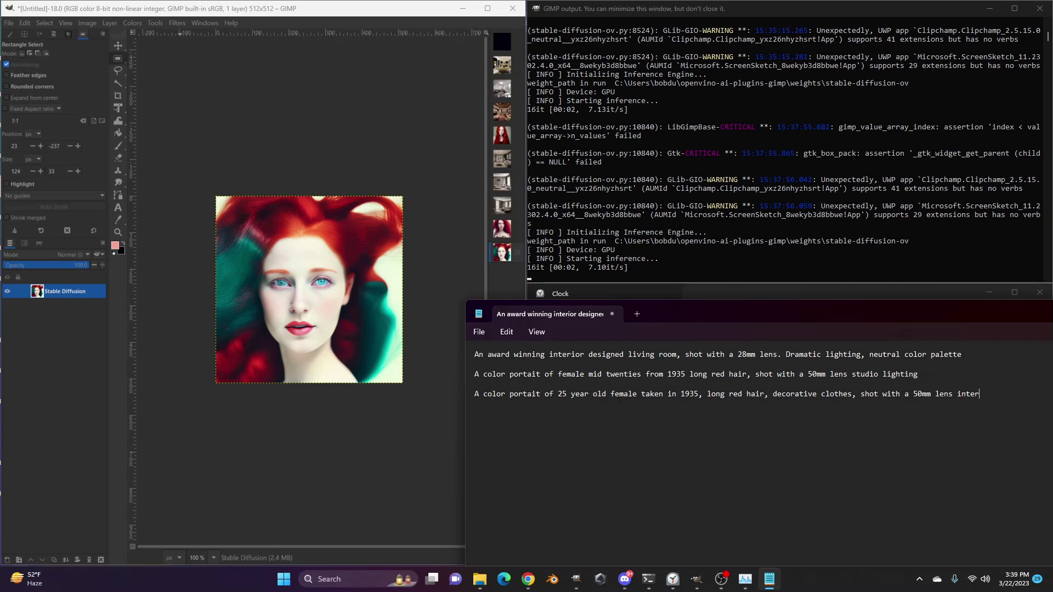
type("ior")
key("BackSpace")
key("BackSpace")
key("BackSpace")
key("BackSpace")
key("BackSpace")
type("erior studio")
key("shift+Home")
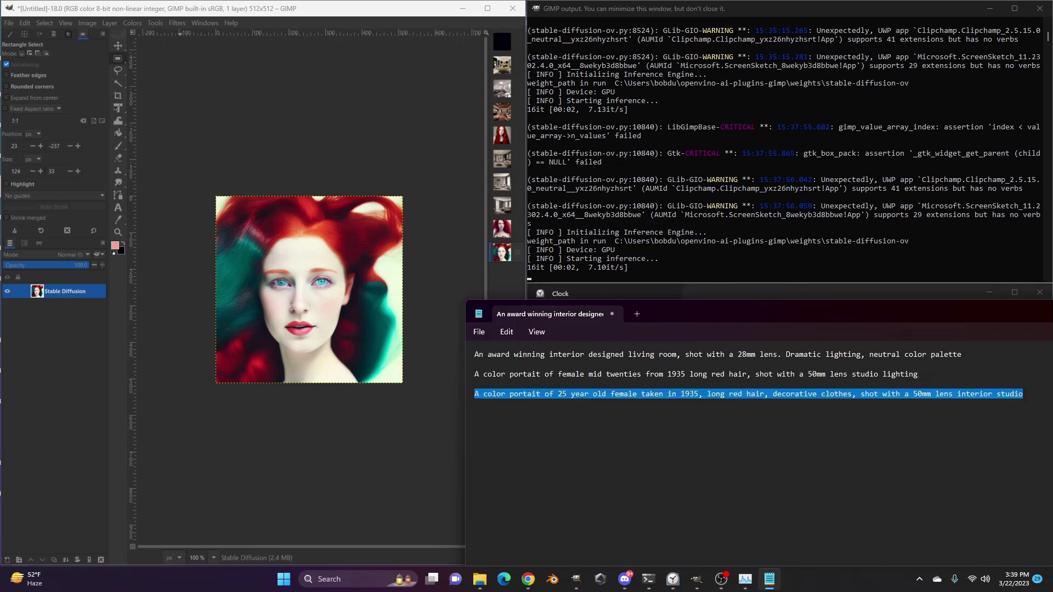
Paste the 1935 decorative-clothes portrait prompt into Stable diffusion and run inference.
left_click(115, 22)
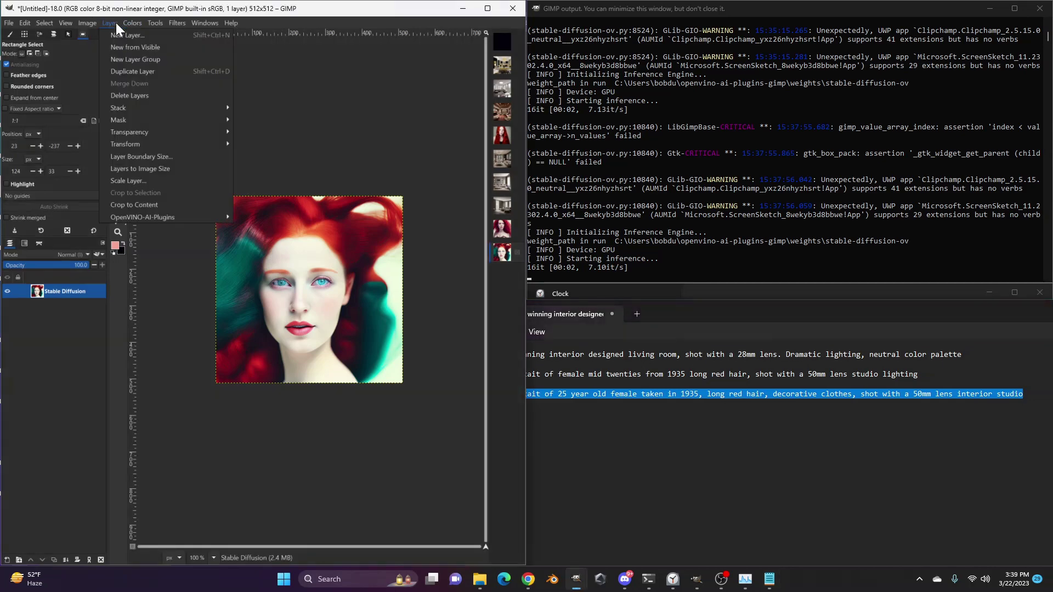
mouse_move(165, 219)
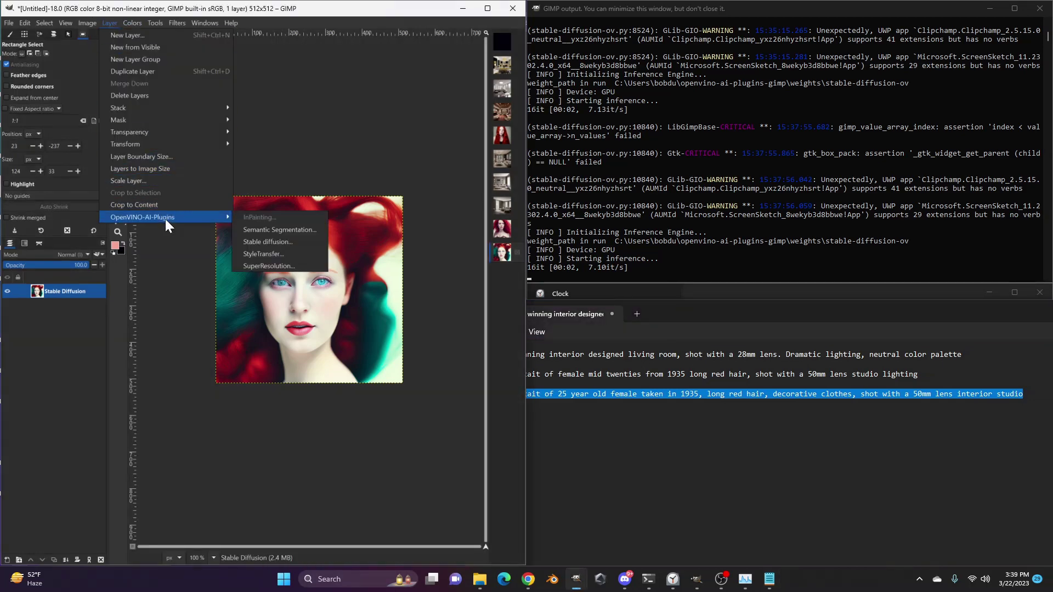
left_click(288, 242)
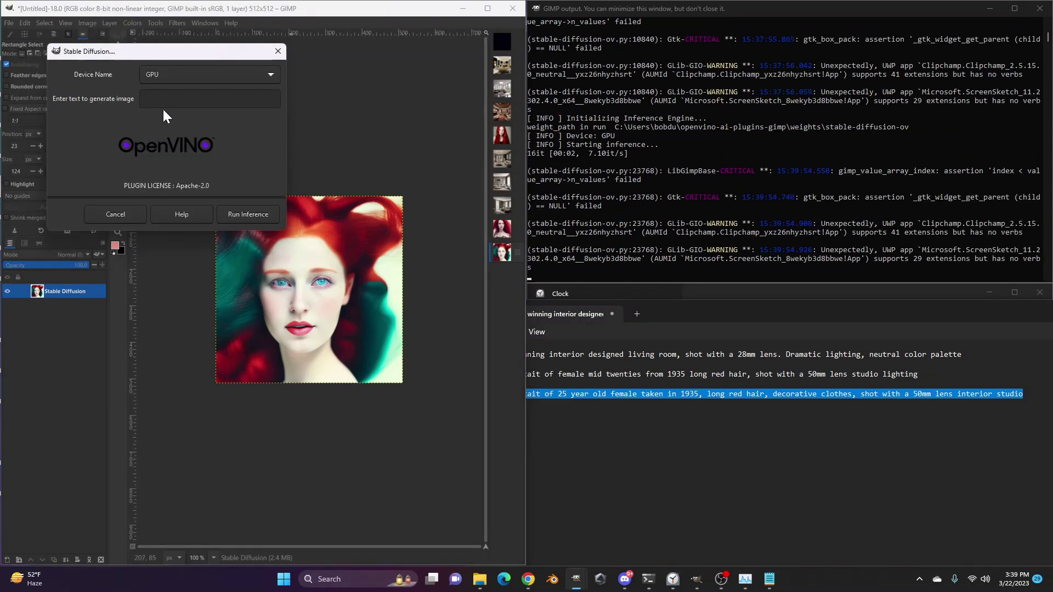
left_click(165, 99)
key("ctrl+v")
left_click(238, 215)
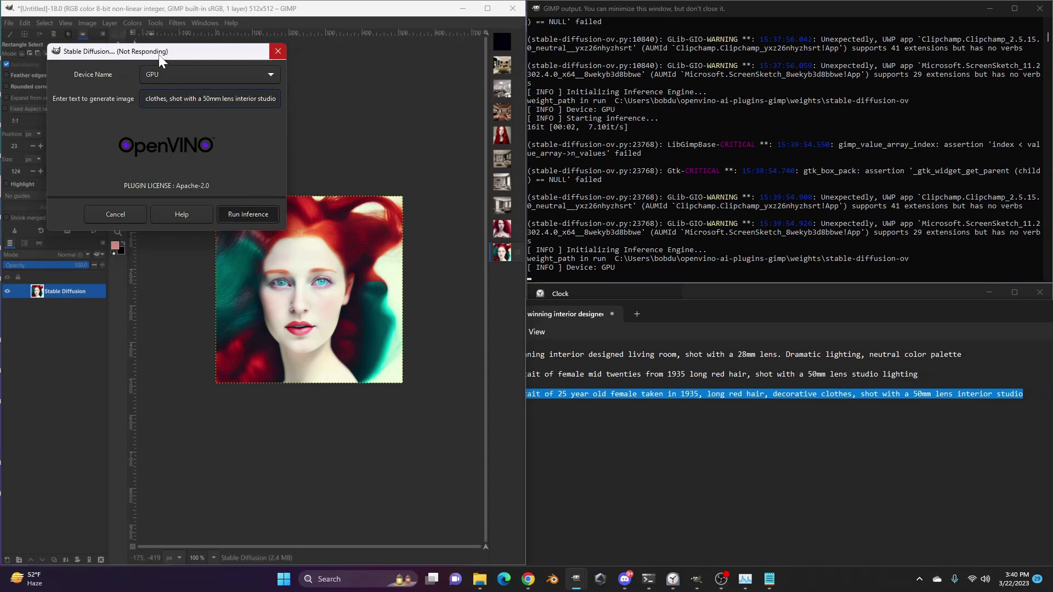
left_click_drag(160, 55, 373, 147)
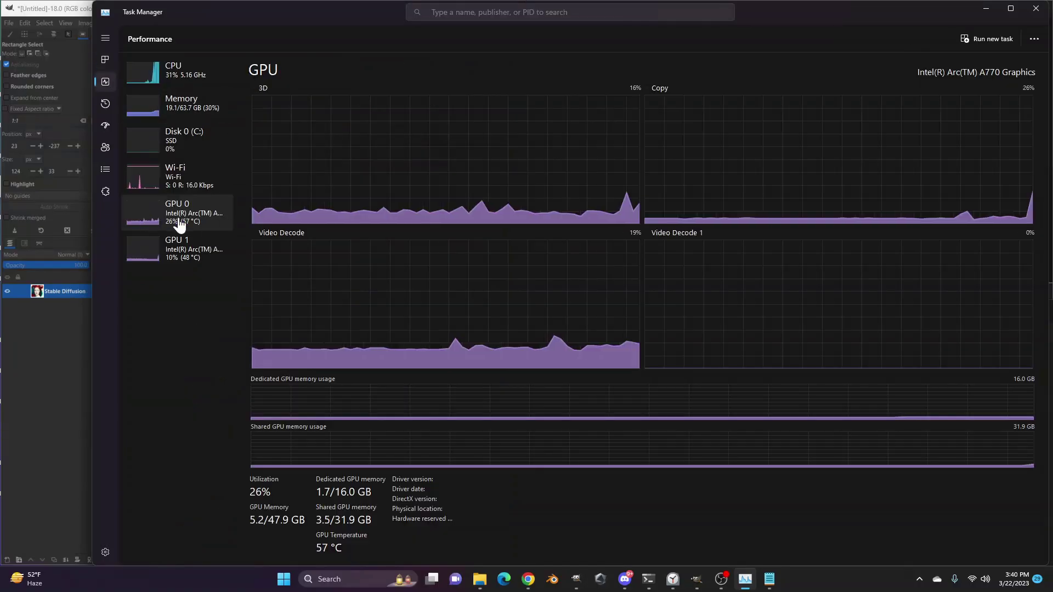
Graph GPU 0's Compute engine, then switch the first graph back to 3D.
left_click(263, 92)
left_click(307, 157)
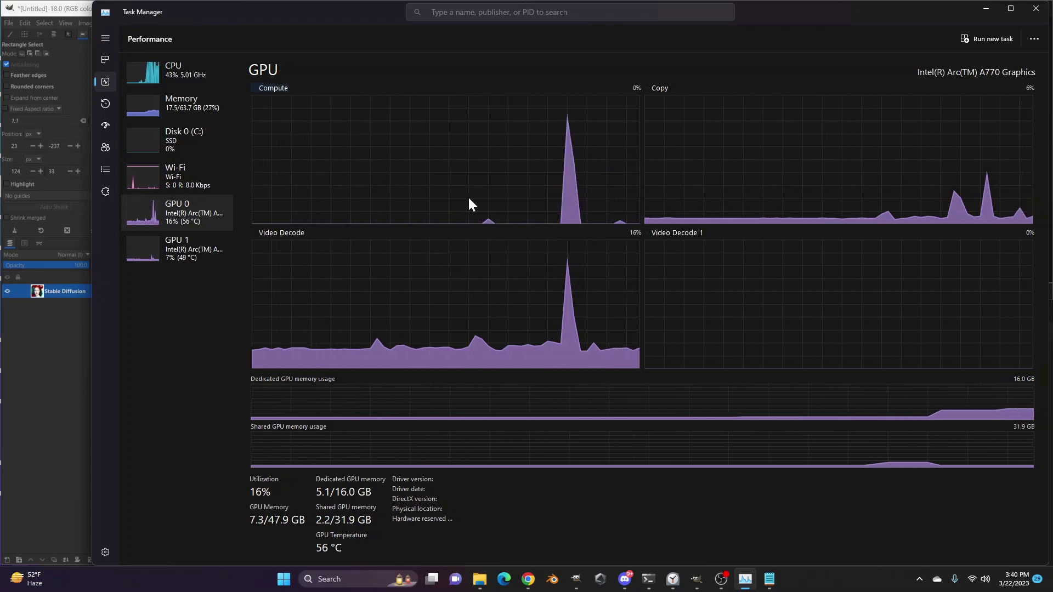
left_click(277, 91)
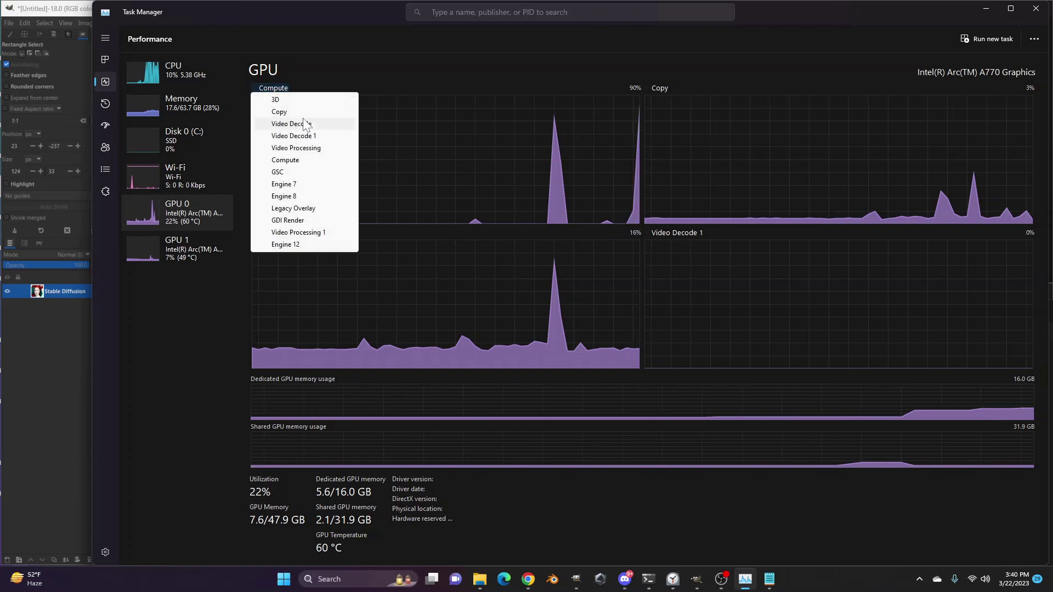
left_click(284, 100)
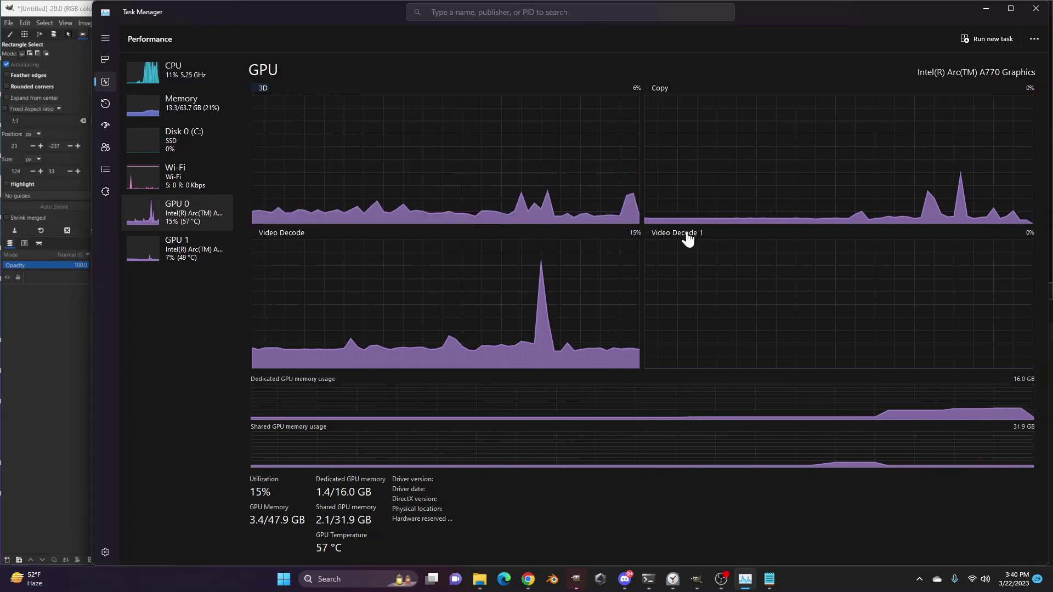
Check GPU 1's Compute graph, then return to GPU 0's performance.
left_click(190, 261)
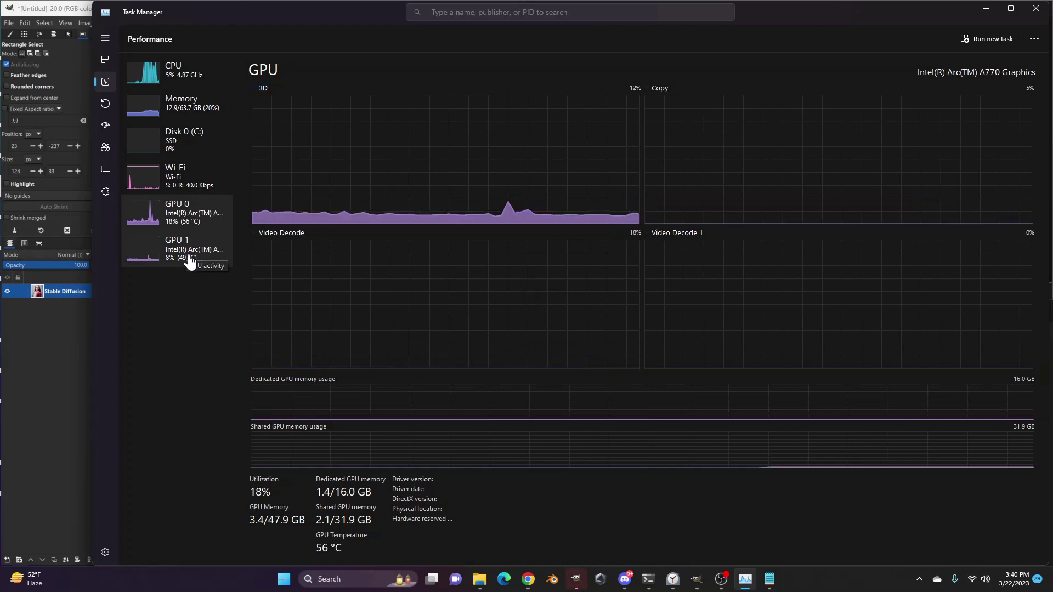
left_click(190, 261)
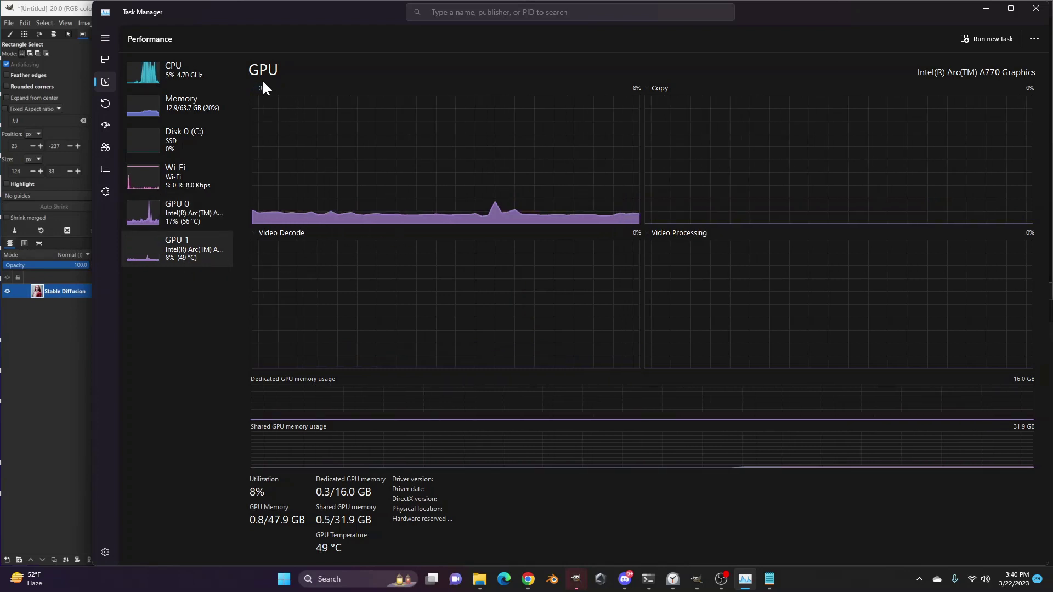
left_click(263, 87)
left_click(305, 164)
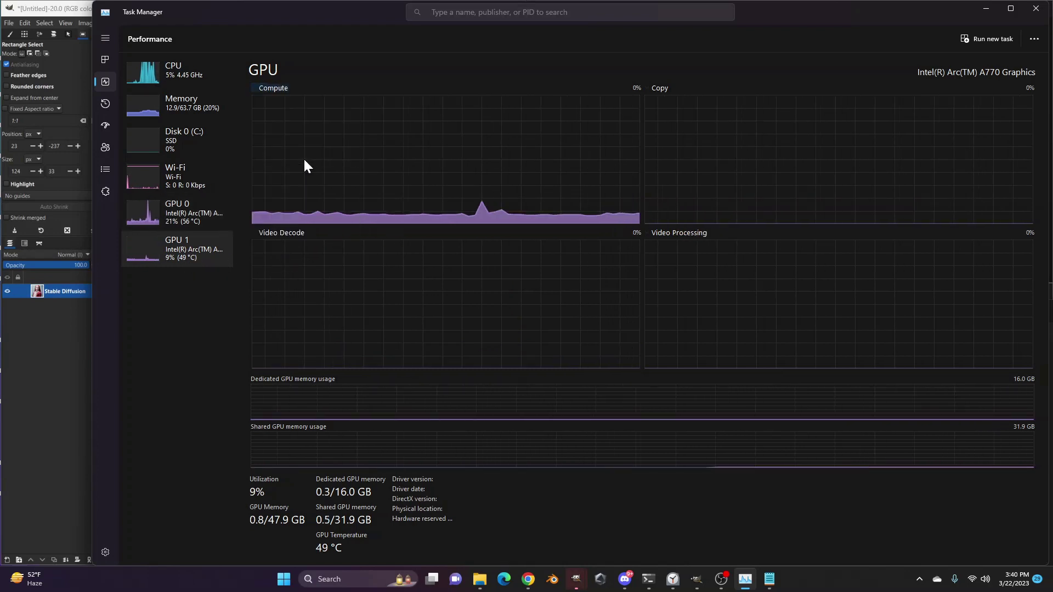
left_click(162, 221)
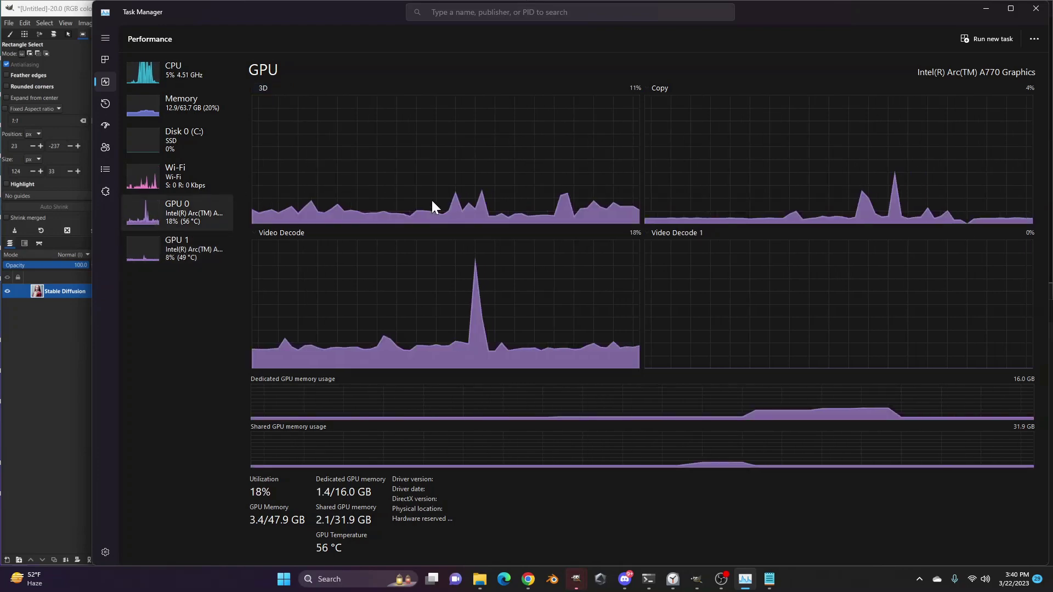
Switch back to GIMP to view the generated Stable Diffusion layer.
key("alt+Tab")
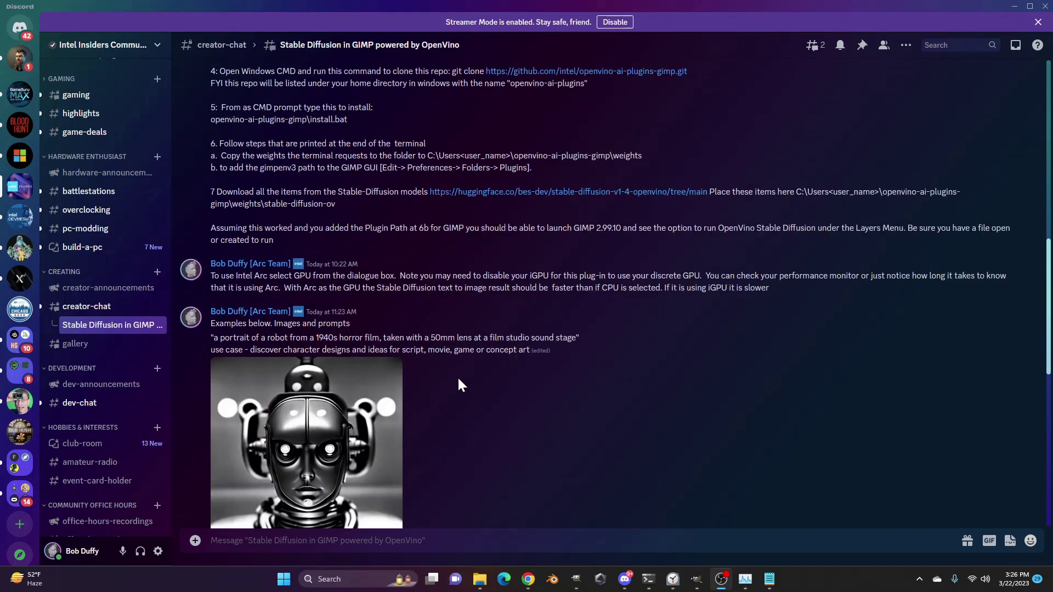
Scroll the Discord thread up to its opening post with the GitHub link.
scroll(458, 378, "up", 15)
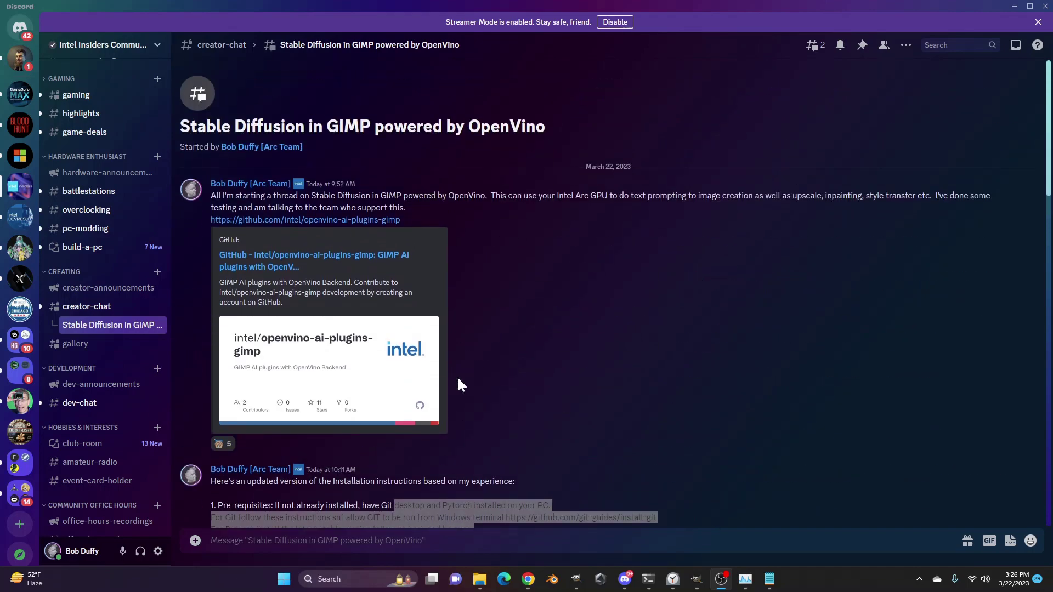